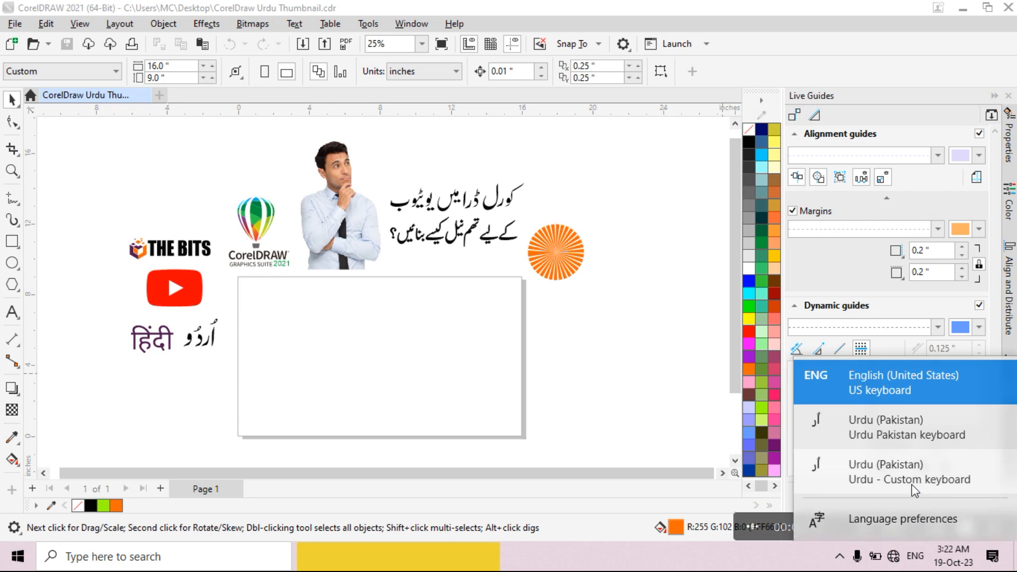
- Switch the keyboard input to Urdu (Pakistan) with the Urdu - Custom keyboard
{"action": "left_click", "coordinate": [912, 482]}
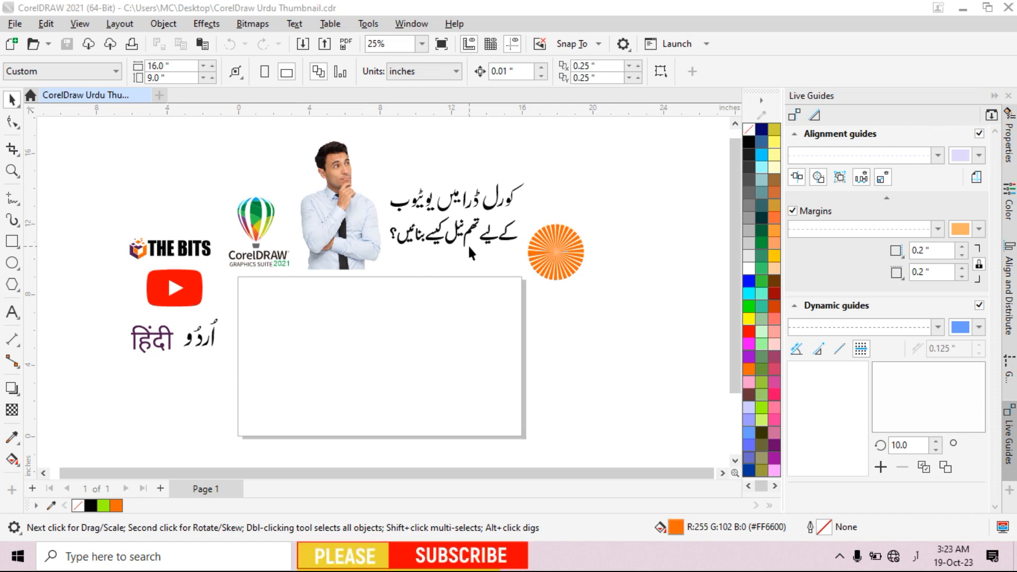
{"action": "left_click", "coordinate": [553, 271]}
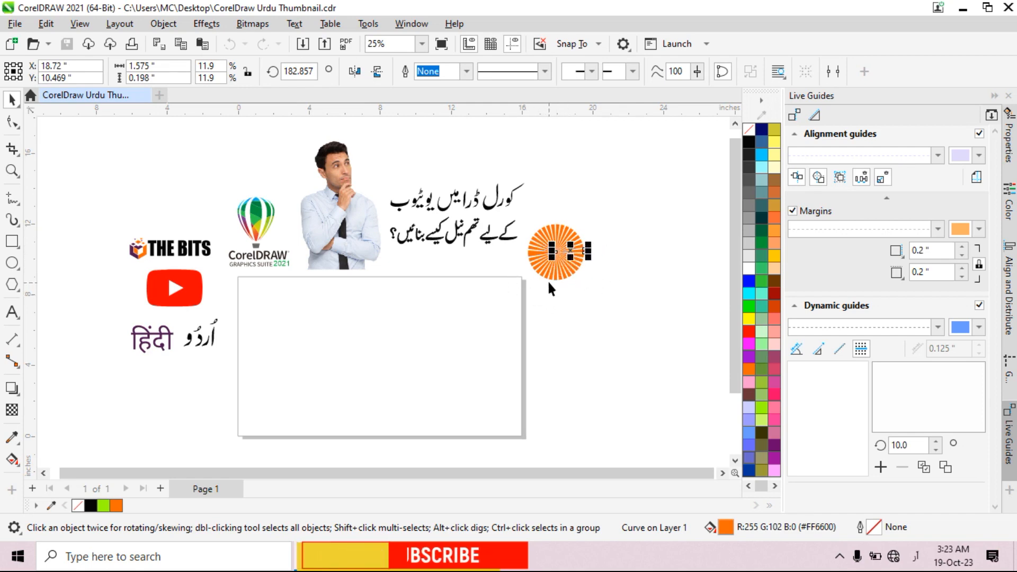
{"action": "left_click", "coordinate": [195, 299]}
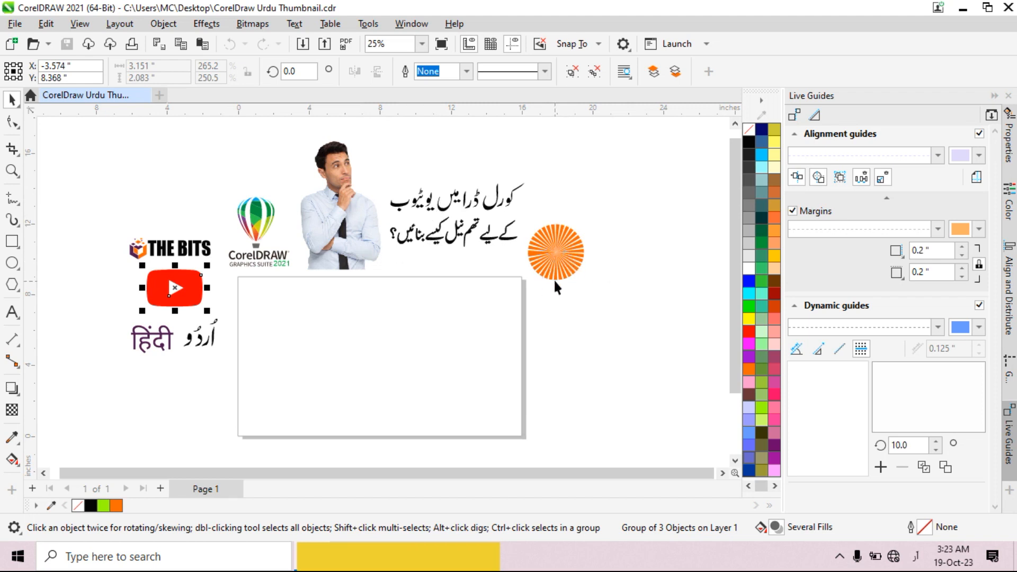
- Draw a flat orange rectangle about 12.8 by 2 inches in the empty area beside the page, below the small sunburst
{"action": "scroll", "coordinate": [554, 279], "scroll_direction": "up", "scroll_amount": 1}
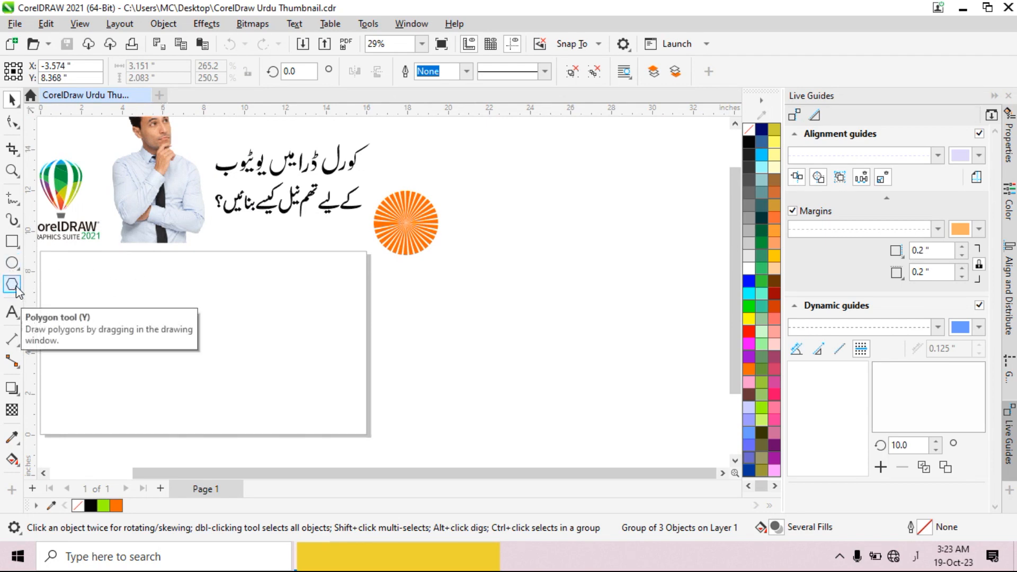
{"action": "left_click", "coordinate": [12, 243]}
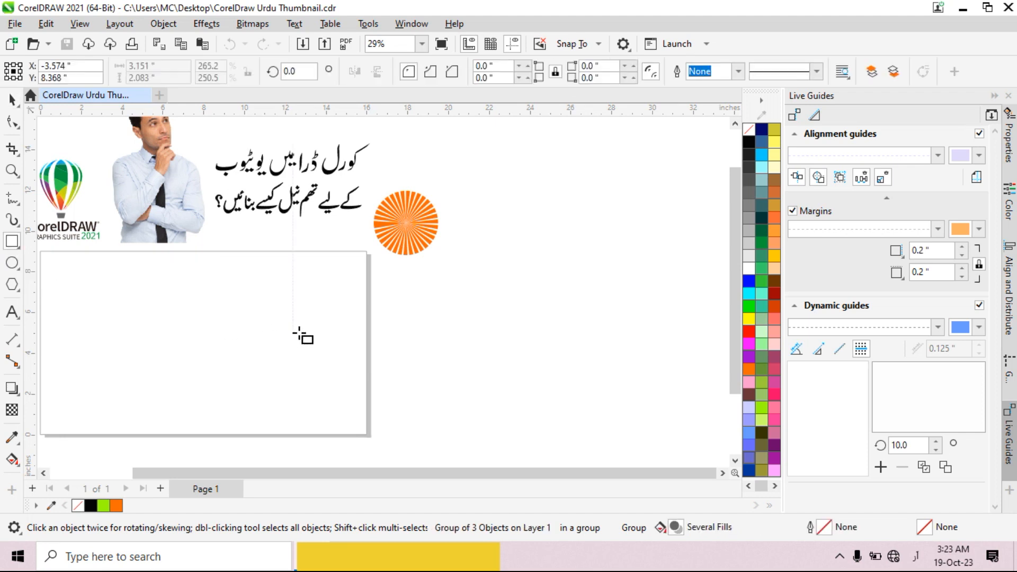
{"action": "left_click_drag", "start_coordinate": [412, 303], "coordinate": [673, 344]}
- Convert the rectangle to curves and move both right corner nodes to that edge's midpoint, forming a pointed wedge
{"action": "left_click", "coordinate": [14, 123]}
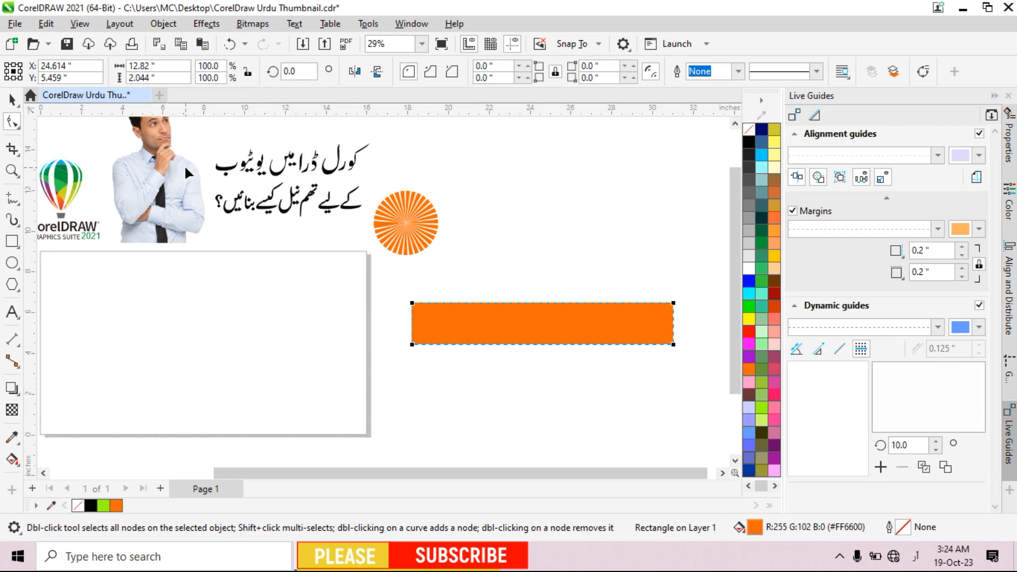
{"action": "key", "text": "ctrl+q"}
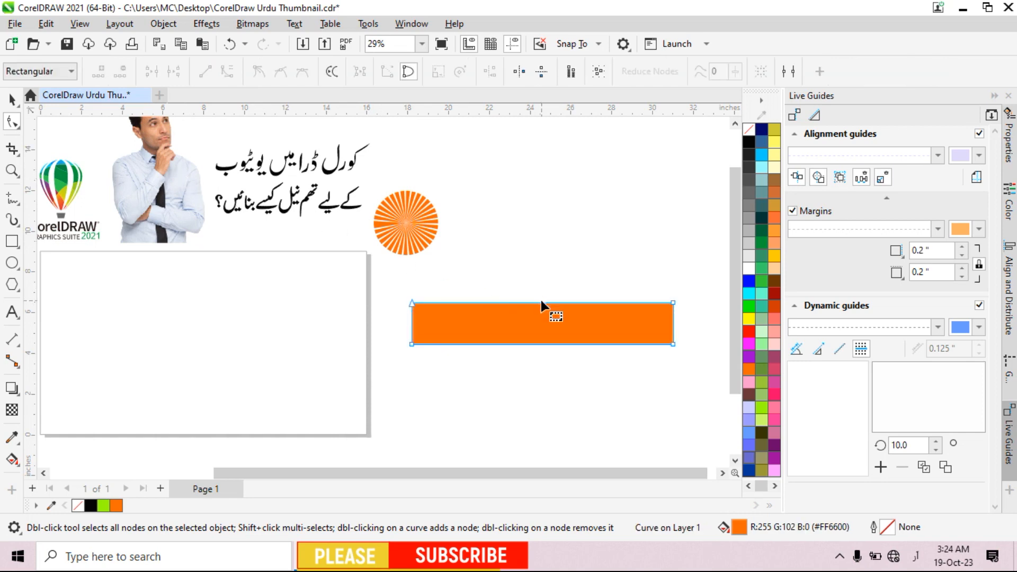
{"action": "left_click_drag", "start_coordinate": [675, 344], "coordinate": [675, 325]}
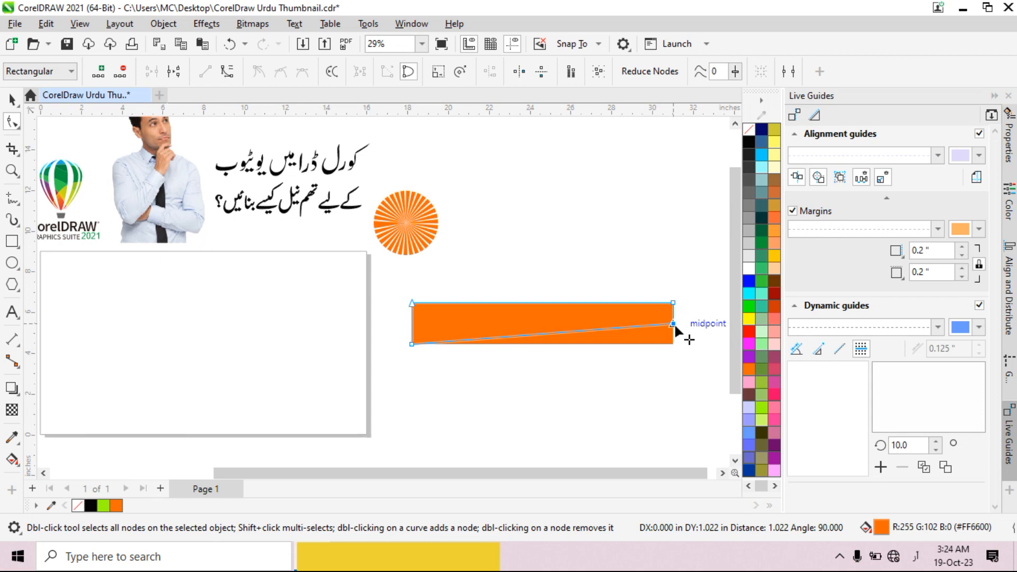
{"action": "mouse_move", "coordinate": [675, 323]}
{"action": "left_mouse_down"}
{"action": "mouse_move", "coordinate": [673, 307]}
{"action": "mouse_move", "coordinate": [672, 323]}
{"action": "left_mouse_up"}
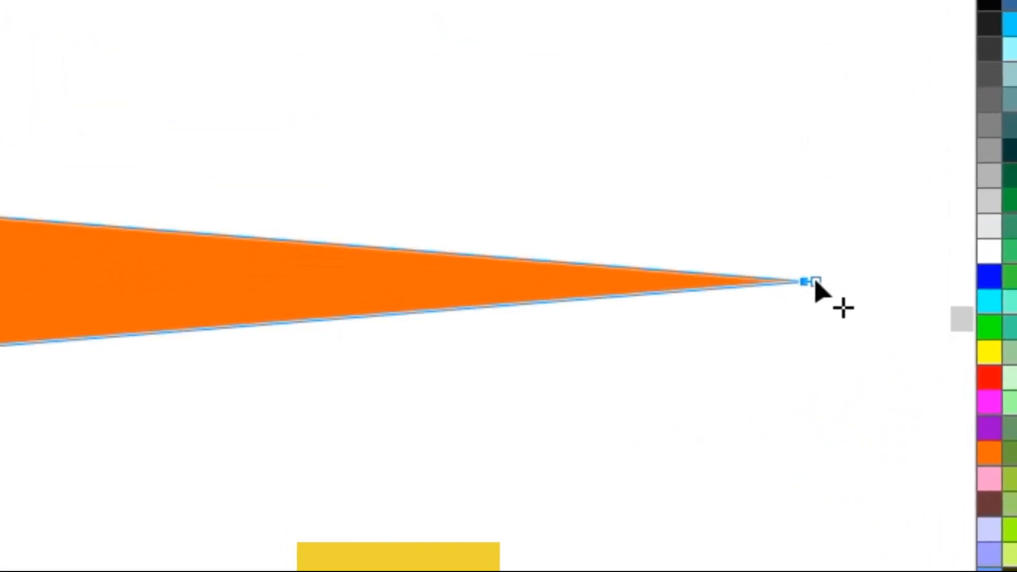
{"action": "scroll", "coordinate": [828, 337], "scroll_direction": "down", "scroll_amount": 5}
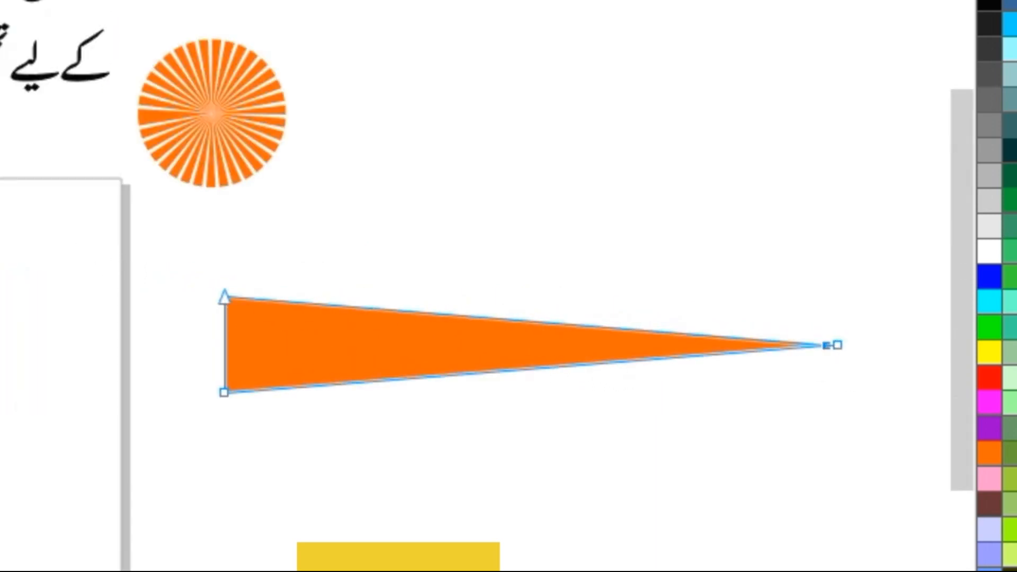
- Move the wedge's centre of rotation onto its pointed tip
{"action": "key", "text": "space"}
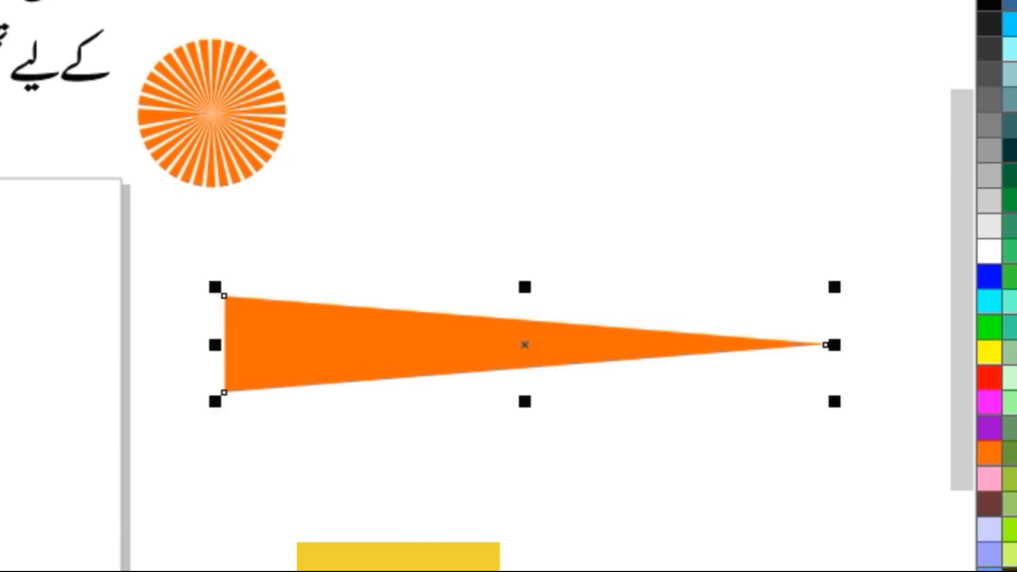
{"action": "left_click", "coordinate": [373, 356]}
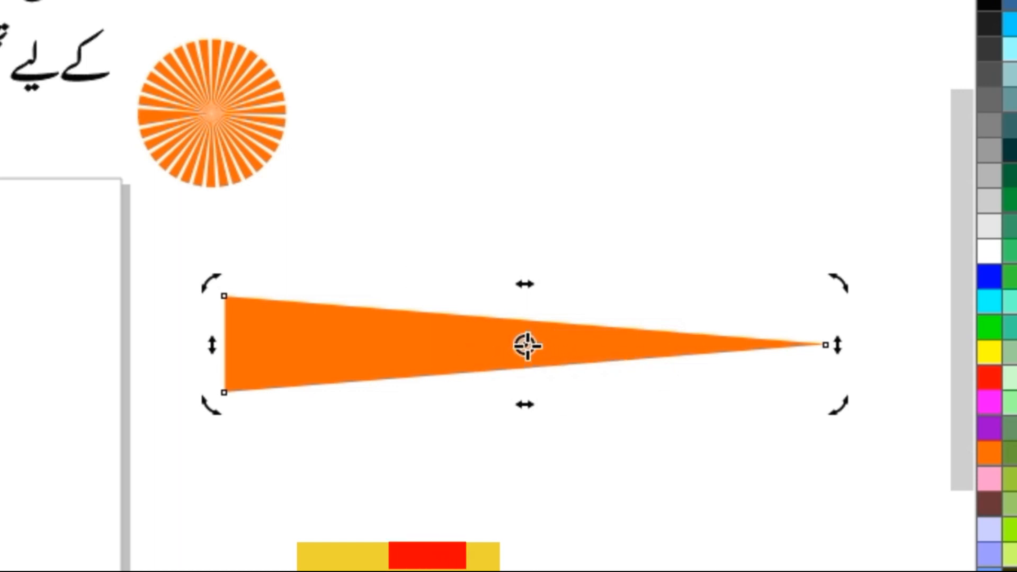
{"action": "left_click_drag", "start_coordinate": [526, 350], "coordinate": [826, 344]}
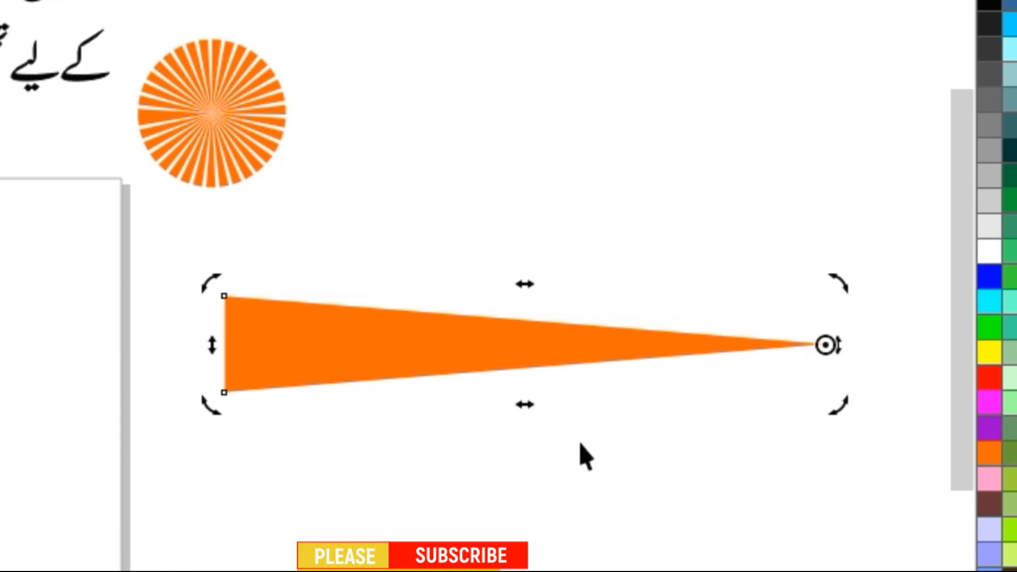
{"action": "scroll", "coordinate": [162, 395], "scroll_direction": "down", "scroll_amount": 1}
{"action": "scroll", "coordinate": [162, 394], "scroll_direction": "down", "scroll_amount": 1}
{"action": "scroll", "coordinate": [509, 374], "scroll_direction": "up", "scroll_amount": 2}
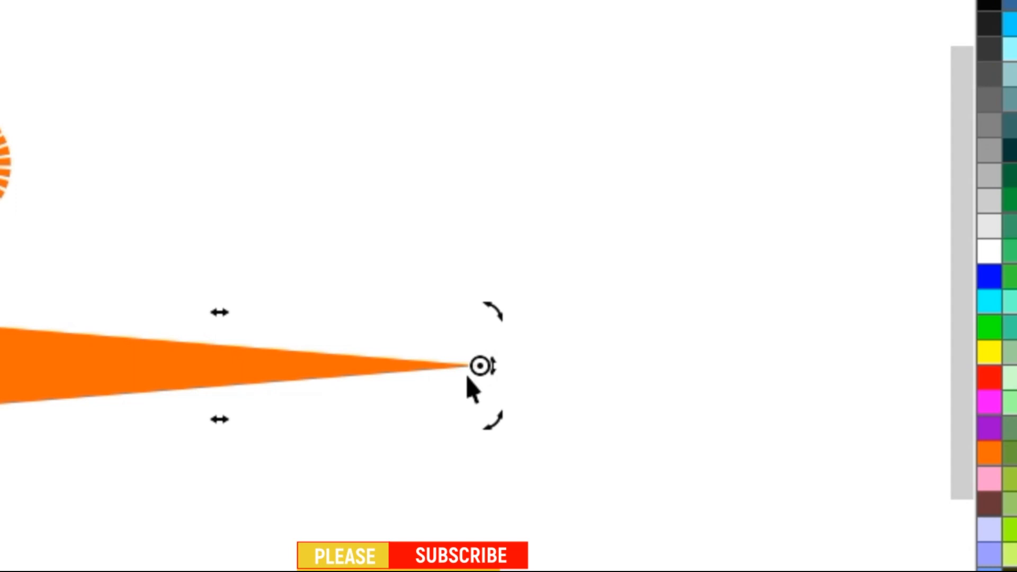
{"action": "key", "text": "alt+F8"}
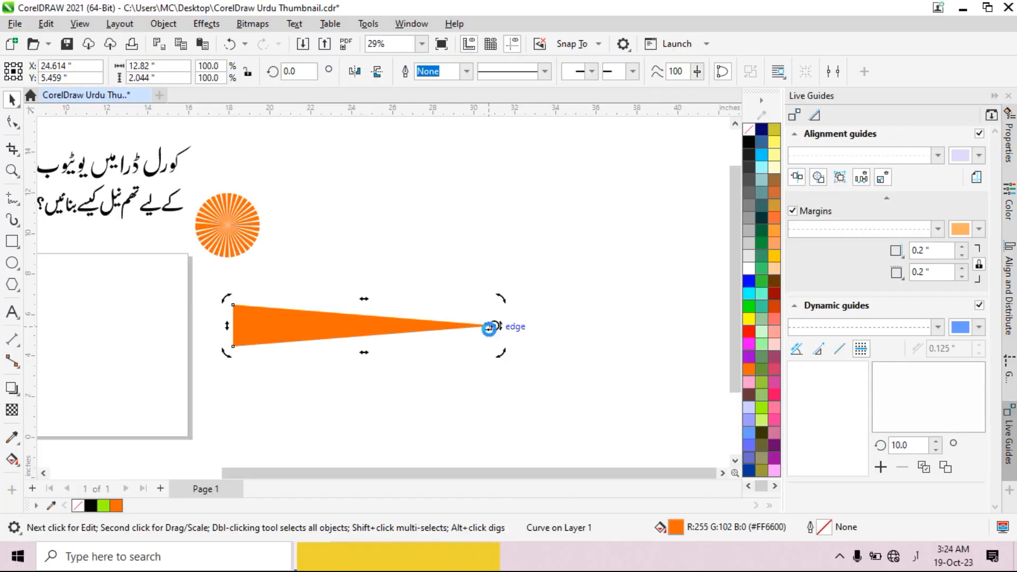
{"action": "left_click_drag", "start_coordinate": [489, 328], "coordinate": [494, 323]}
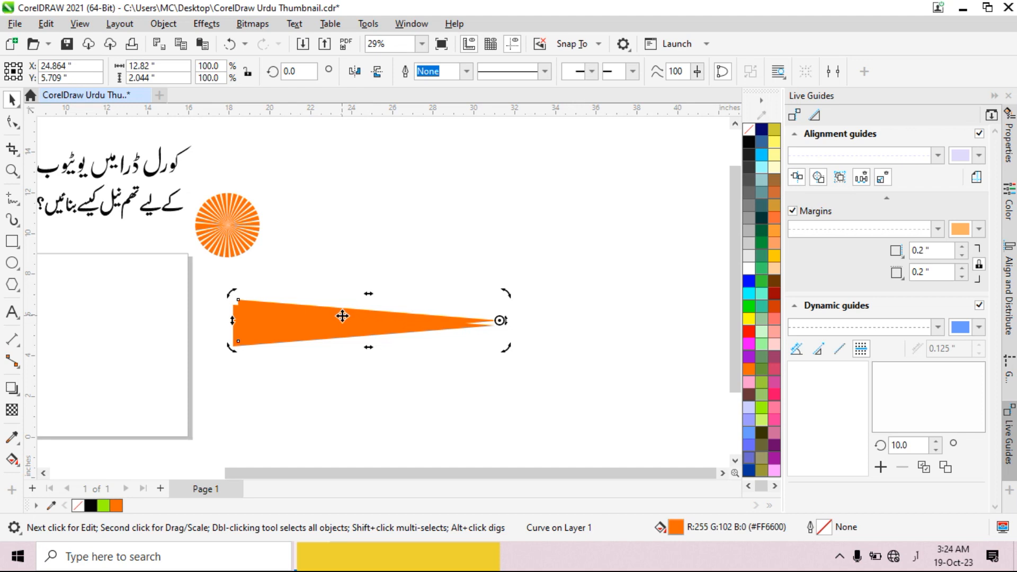
{"action": "left_click_drag", "start_coordinate": [342, 316], "coordinate": [390, 272]}
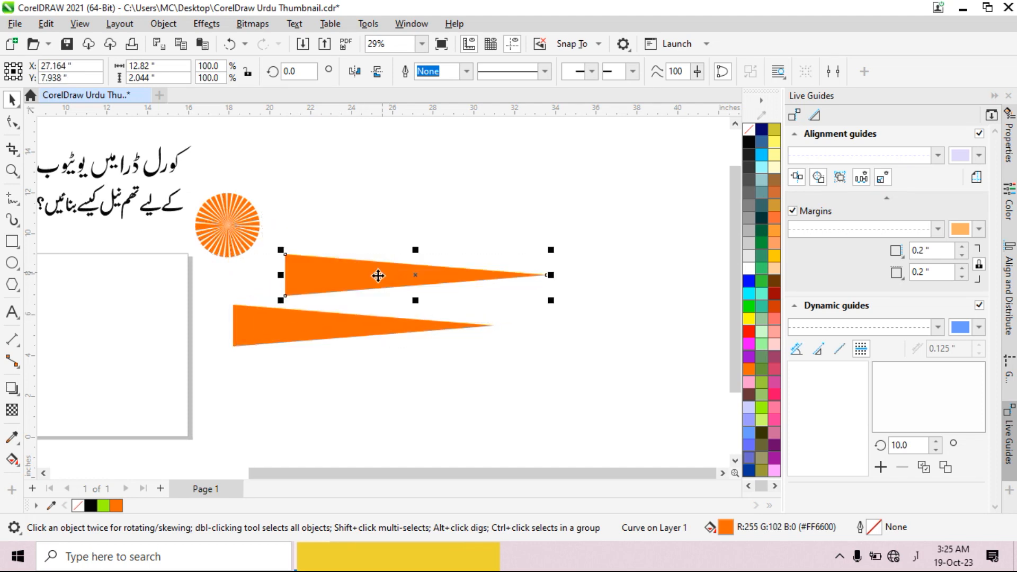
{"action": "left_click", "coordinate": [329, 322]}
{"action": "left_click_drag", "start_coordinate": [328, 323], "coordinate": [330, 323]}
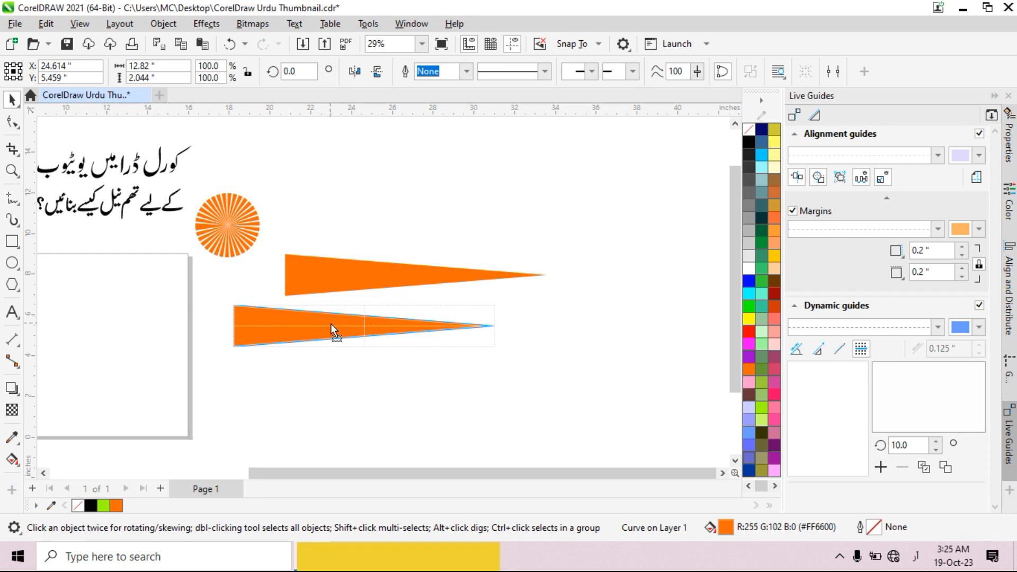
{"action": "left_click_drag", "start_coordinate": [330, 323], "coordinate": [332, 322]}
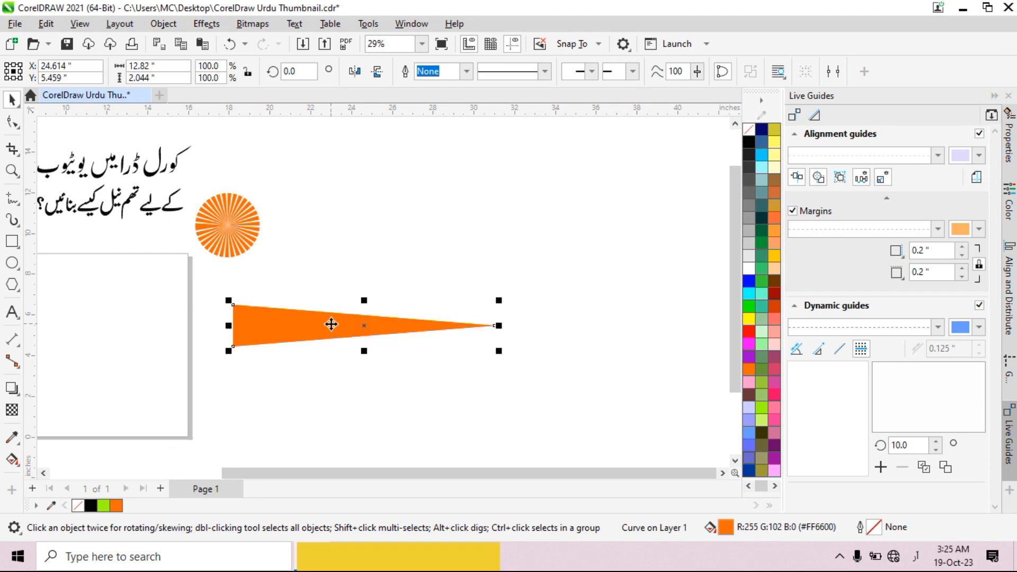
- Rotate a copy of the wedge about 14 degrees clockwise around its tip, and repeat the copy until the wedges fill a full circle
{"action": "left_click", "coordinate": [270, 318]}
{"action": "left_click_drag", "start_coordinate": [226, 299], "coordinate": [275, 247]}
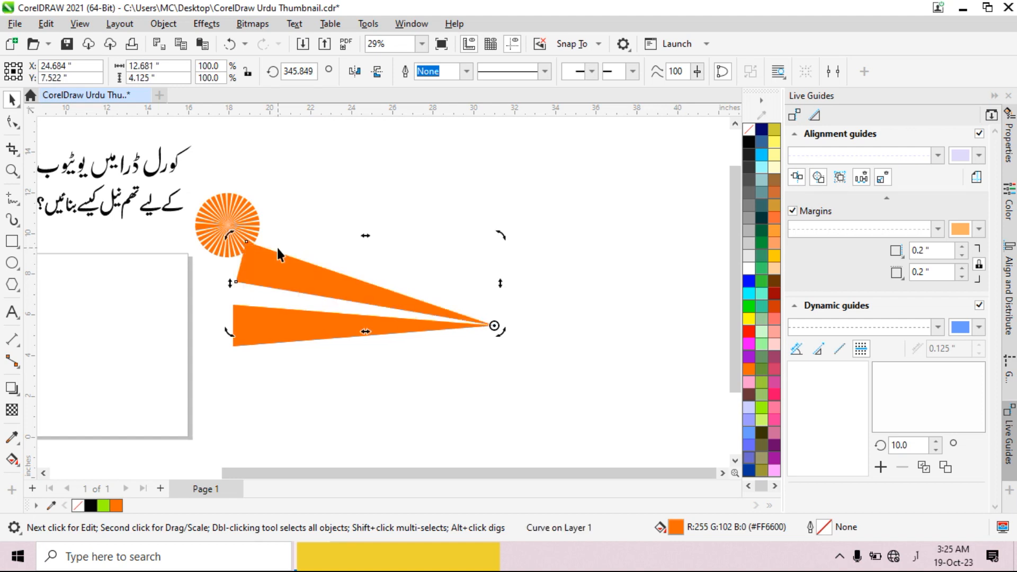
{"action": "key", "text": "ctrl+r"}
{"action": "key", "text": "ctrl+r"}
{"action": "key", "text": "ctrl+r"}
{"action": "key", "text": "ctrl+r"}
{"action": "key", "text": "ctrl+r"}
{"action": "key", "text": "ctrl+r"}
{"action": "key", "text": "ctrl+r"}
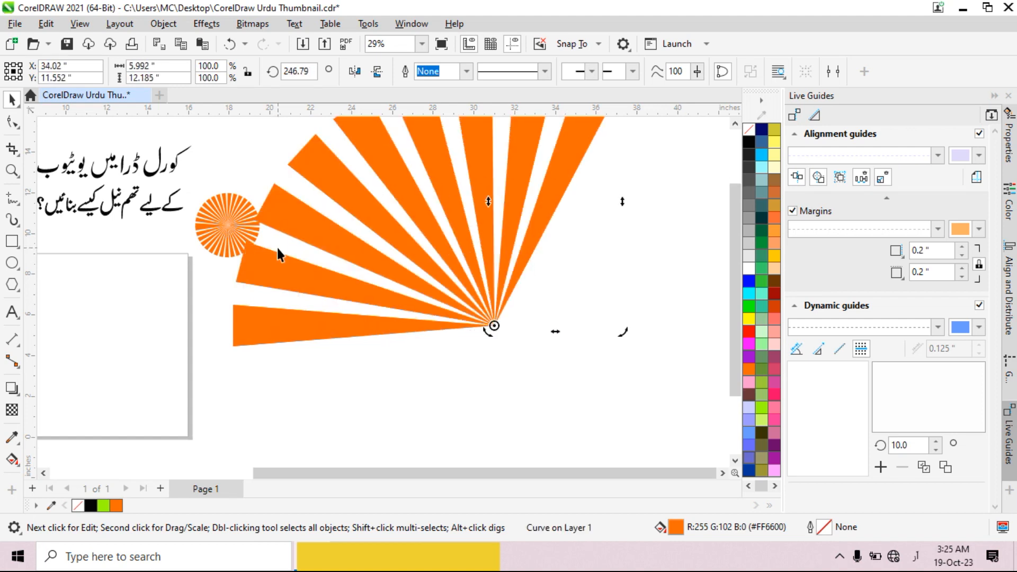
{"action": "key", "text": "ctrl+r"}
{"action": "key", "text": "ctrl+r"}
{"action": "key", "text": "ctrl+r"}
{"action": "key", "text": "ctrl+r"}
{"action": "key", "text": "ctrl+r"}
{"action": "key", "text": "ctrl+r"}
{"action": "key", "text": "ctrl+r"}
{"action": "key", "text": "ctrl+r"}
{"action": "key", "text": "ctrl+r"}
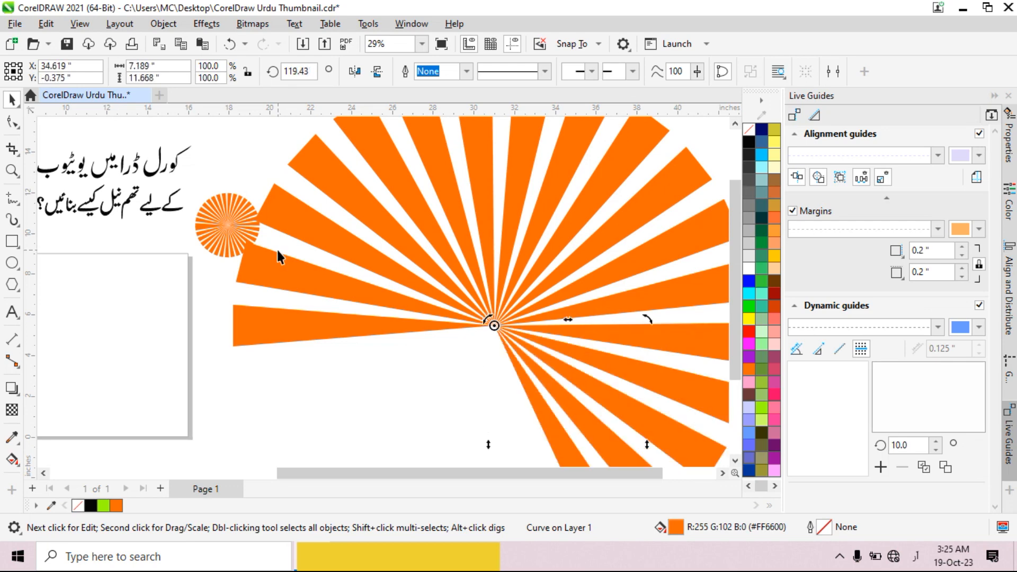
{"action": "key", "text": "ctrl+r"}
{"action": "key", "text": "ctrl+r"}
{"action": "key", "text": "ctrl+r"}
{"action": "key", "text": "ctrl+r"}
{"action": "key", "text": "ctrl+r"}
{"action": "key", "text": "ctrl+r"}
{"action": "key", "text": "ctrl+r"}
{"action": "key", "text": "ctrl+r"}
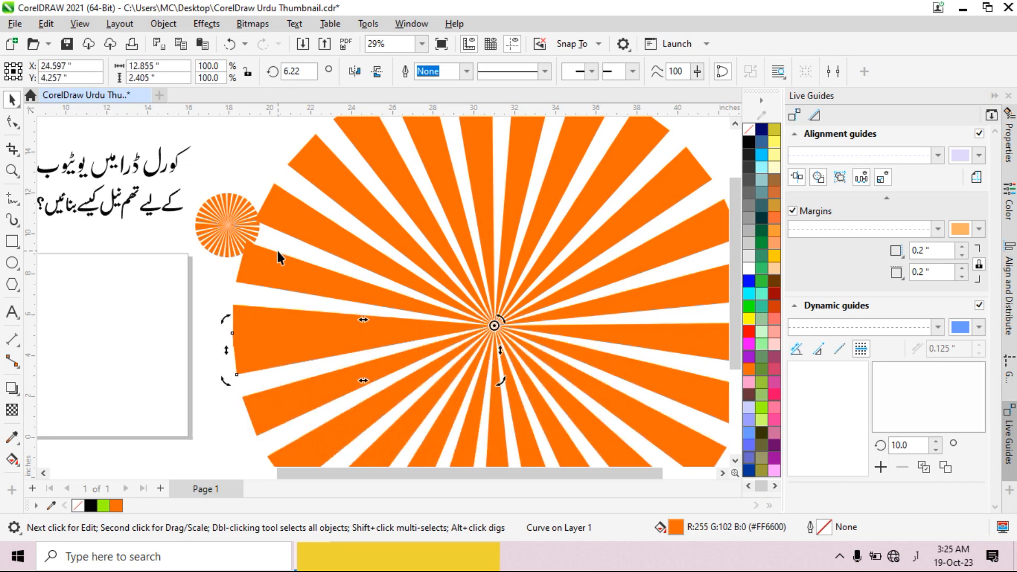
- Select the whole small sunburst beside the Urdu heading and delete it
{"action": "scroll", "coordinate": [217, 243], "scroll_direction": "down", "scroll_amount": 2}
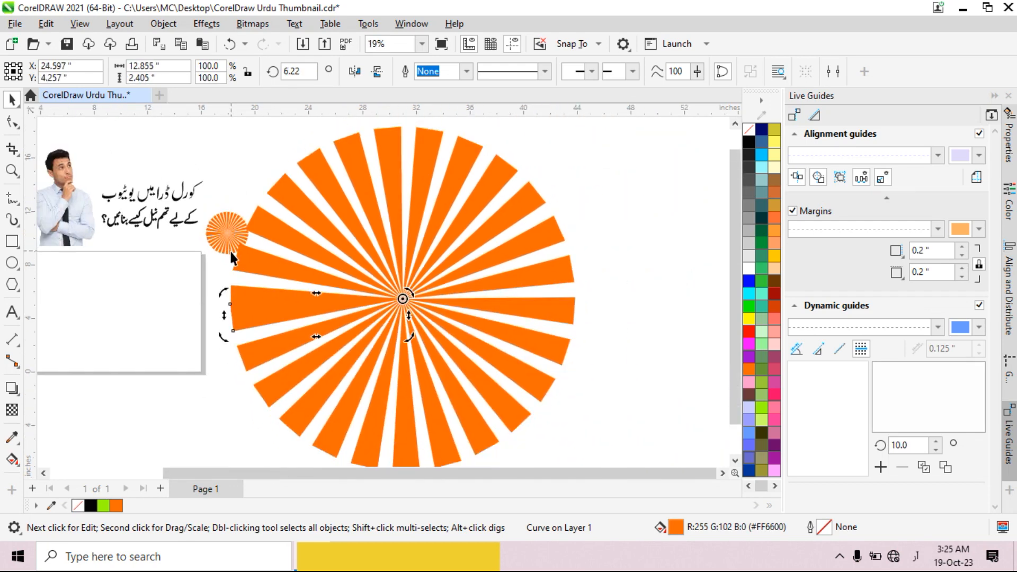
{"action": "left_click", "coordinate": [216, 229]}
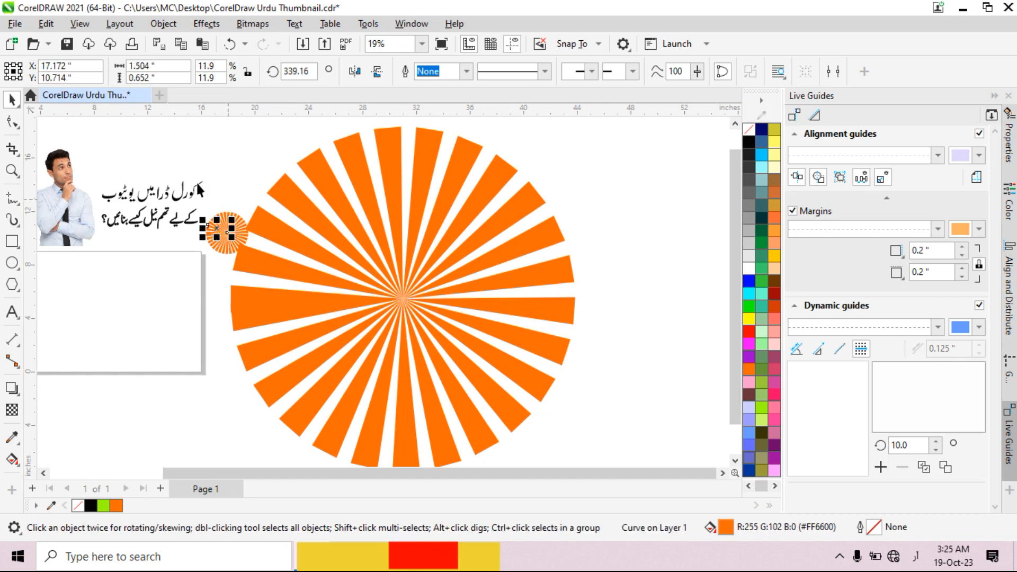
{"action": "left_click_drag", "start_coordinate": [175, 149], "coordinate": [258, 263]}
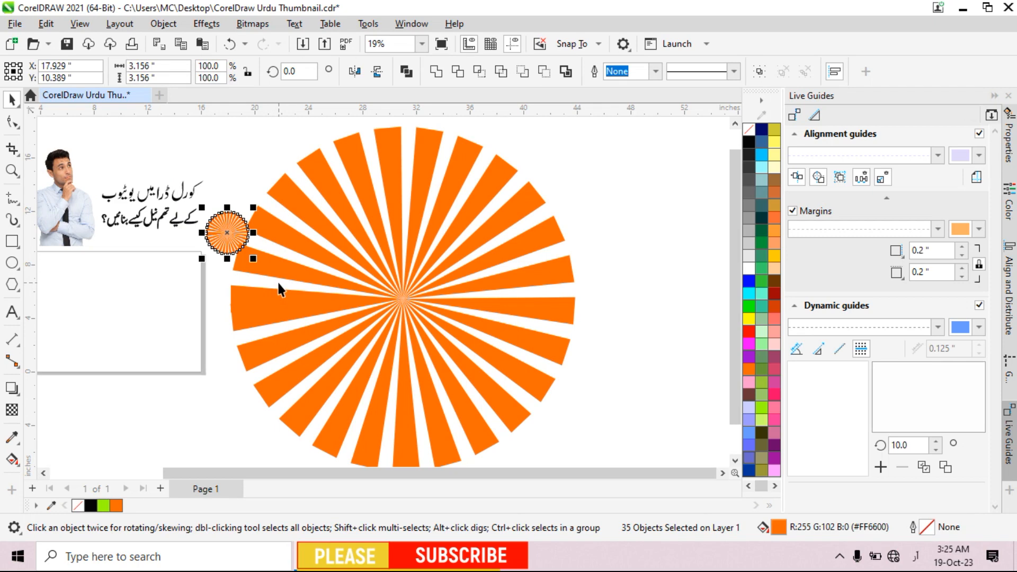
{"action": "left_click", "coordinate": [281, 290]}
- Select all wedges of the large sunburst and move them up and farther away from the page
{"action": "scroll", "coordinate": [431, 279], "scroll_direction": "down", "scroll_amount": 2}
{"action": "left_click_drag", "start_coordinate": [314, 387], "coordinate": [319, 386]}
{"action": "left_click_drag", "start_coordinate": [414, 294], "coordinate": [465, 262]}
- Draw an orange rectangle about 8.6 by 4.9 inches inside the page
{"action": "left_click", "coordinate": [16, 245]}
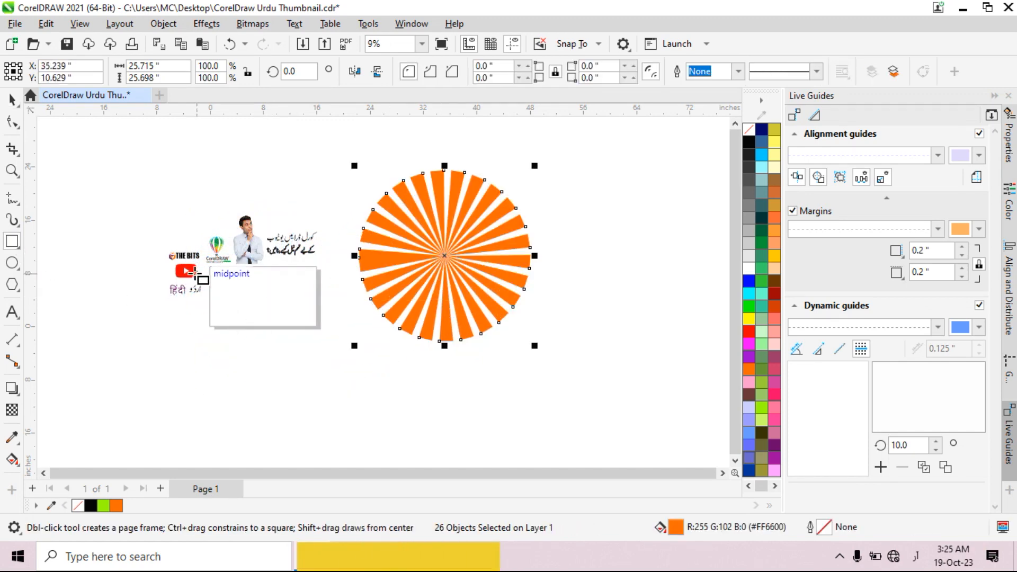
{"action": "scroll", "coordinate": [233, 294], "scroll_direction": "up", "scroll_amount": 1}
{"action": "left_click_drag", "start_coordinate": [235, 286], "coordinate": [323, 334]}
{"action": "key", "text": "space"}
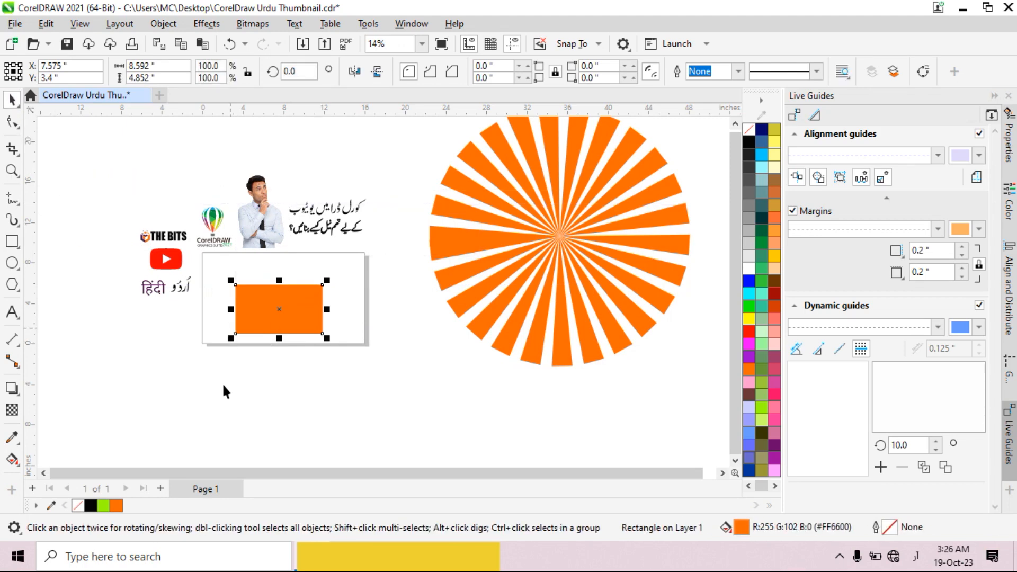
{"action": "left_click", "coordinate": [221, 387]}
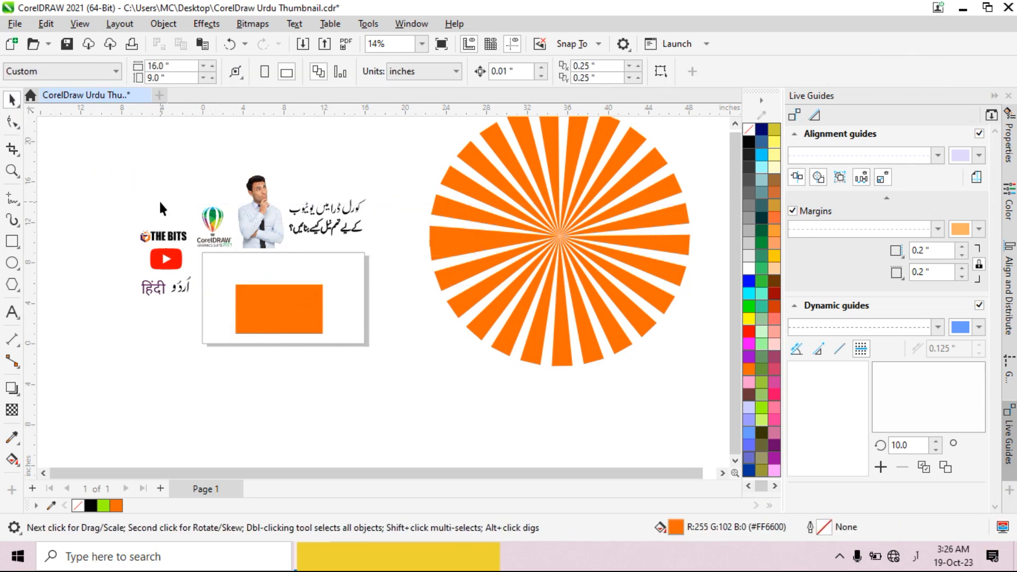
- Resize the orange rectangle to 16 by 9 inches to match the page, and move it over the page area
{"action": "left_click_drag", "start_coordinate": [183, 66], "coordinate": [114, 66]}
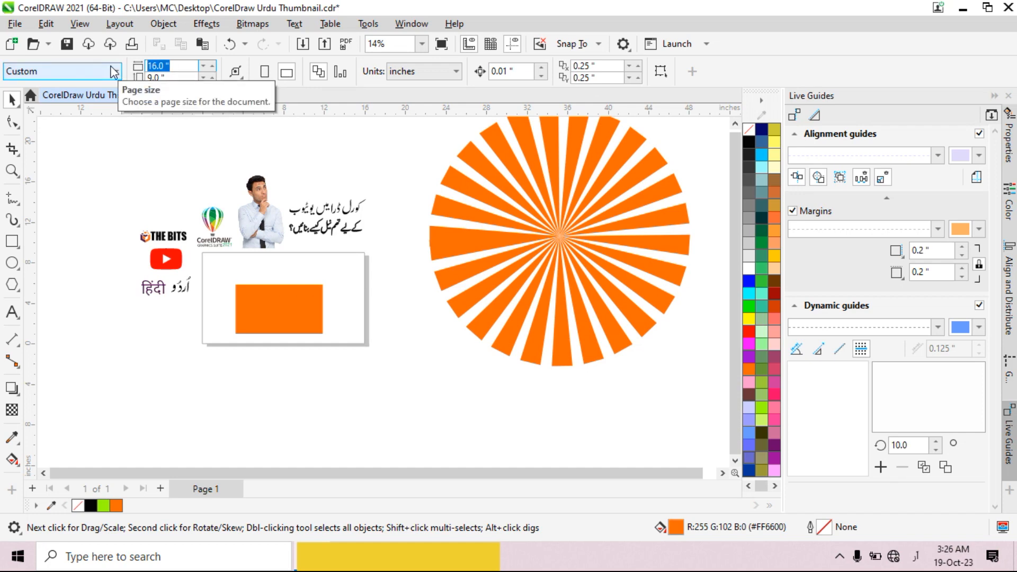
{"action": "left_click", "coordinate": [248, 299]}
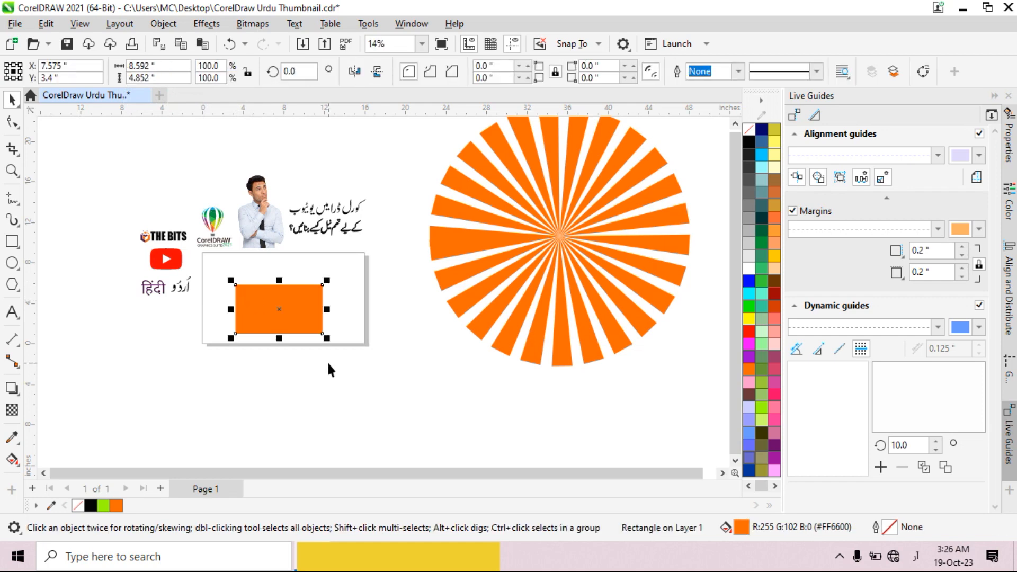
{"action": "left_click", "coordinate": [139, 68]}
{"action": "type", "text": "16"}
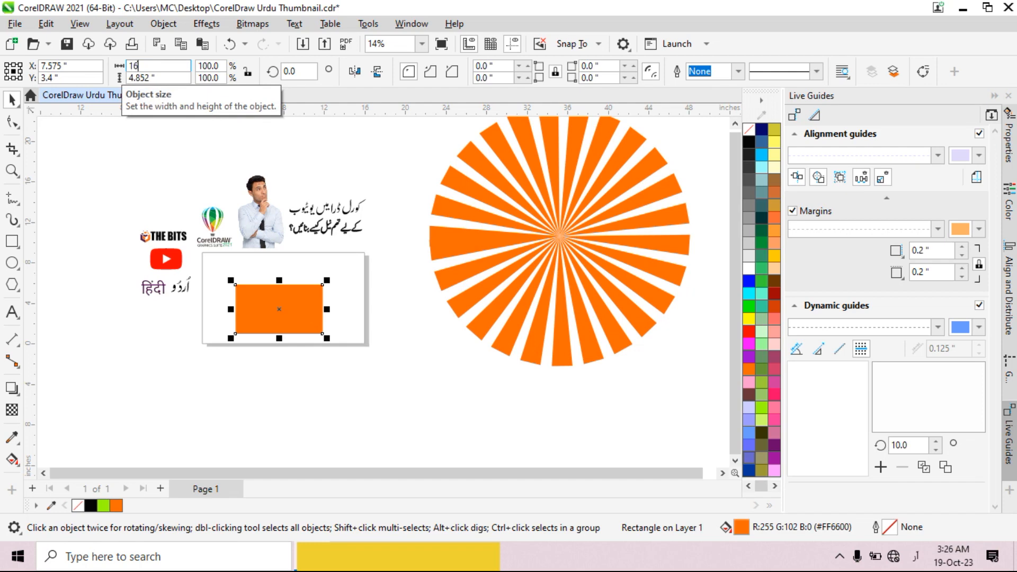
{"action": "key", "text": "Tab"}
{"action": "type", "text": "9"}
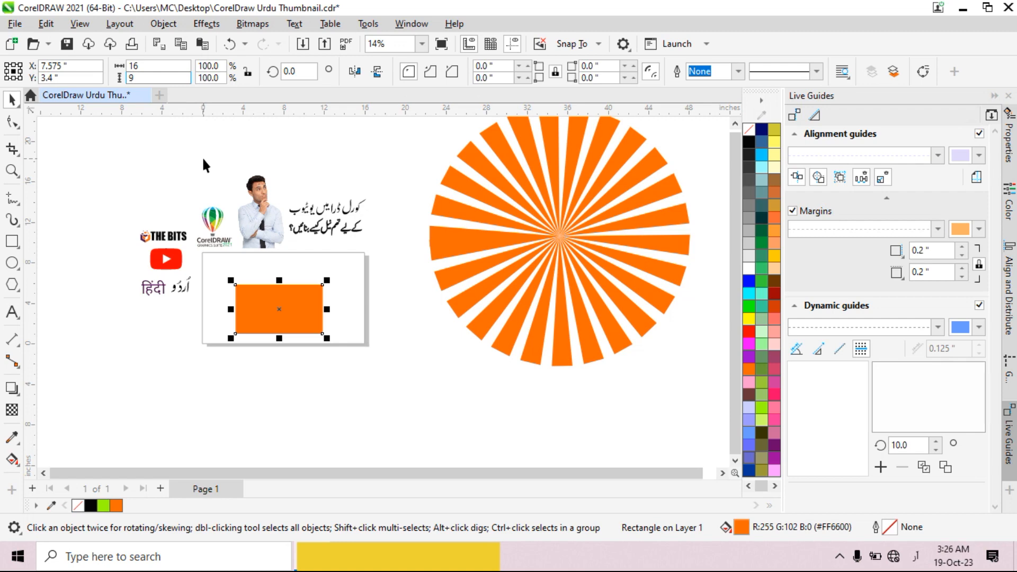
{"action": "key", "text": "Return"}
{"action": "scroll", "coordinate": [302, 297], "scroll_direction": "up", "scroll_amount": 2}
{"action": "left_click_drag", "start_coordinate": [272, 312], "coordinate": [278, 288]}
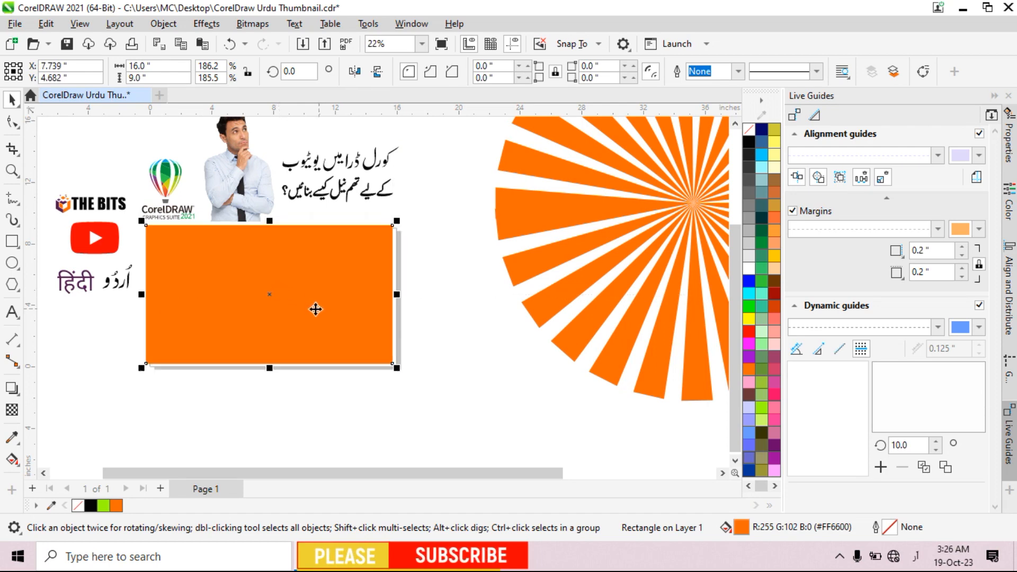
- Select all wedges of the large orange sunburst and fill them with light grey (#E6E6E6)
{"action": "scroll", "coordinate": [265, 345], "scroll_direction": "down", "scroll_amount": 1}
{"action": "scroll", "coordinate": [370, 377], "scroll_direction": "down", "scroll_amount": 1}
{"action": "left_click", "coordinate": [575, 219]}
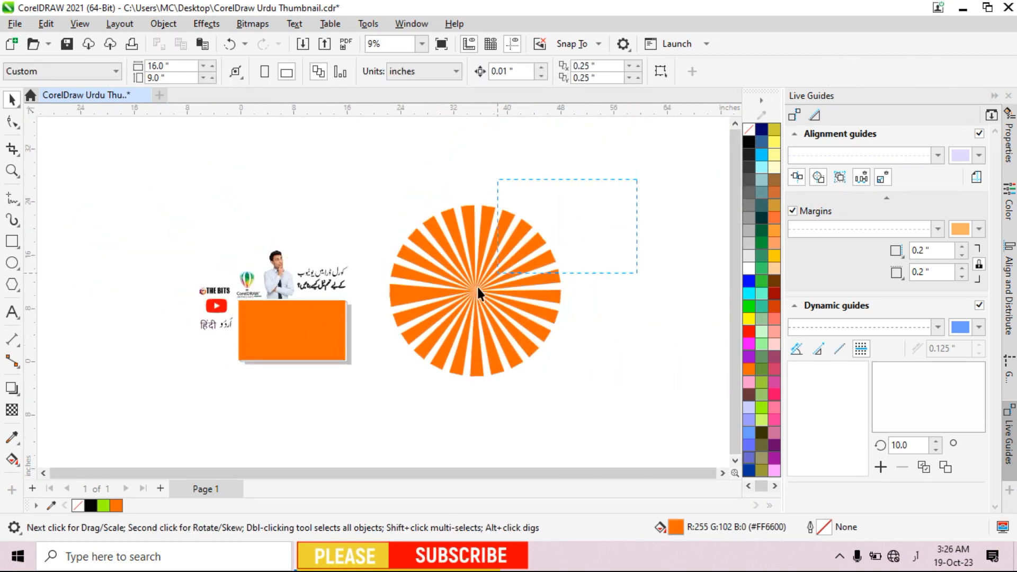
{"action": "left_click_drag", "start_coordinate": [369, 398], "coordinate": [364, 401]}
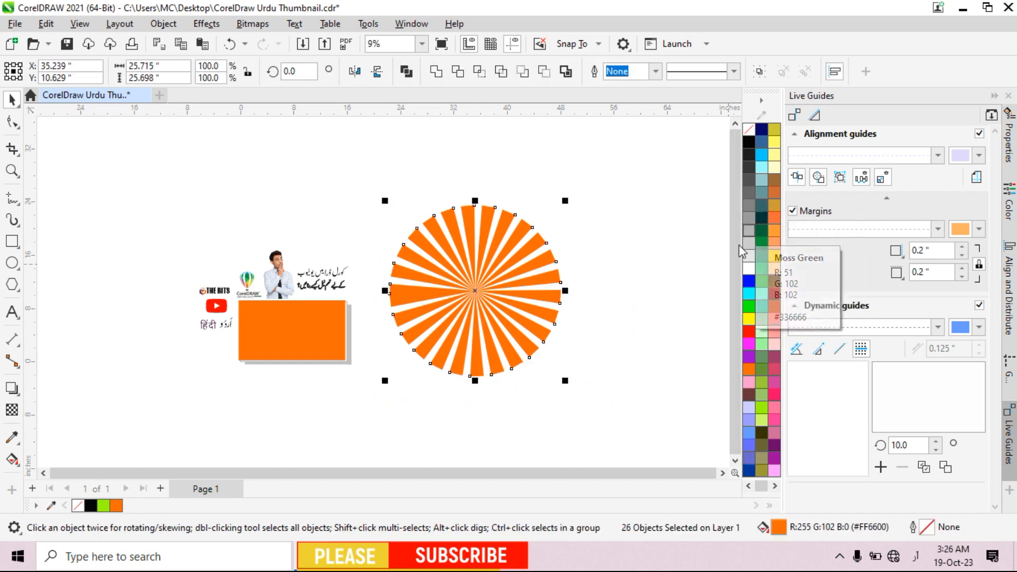
{"action": "left_click", "coordinate": [748, 256]}
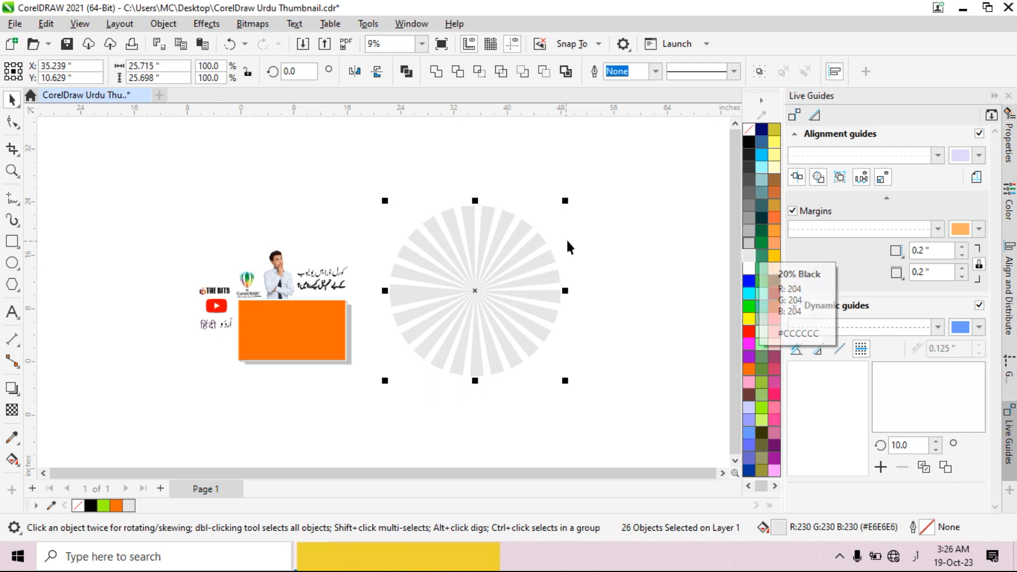
- Remove the orange fill from the 16 by 9 inch rectangle over the page
{"action": "scroll", "coordinate": [567, 245], "scroll_direction": "down", "scroll_amount": 1}
{"action": "scroll", "coordinate": [506, 273], "scroll_direction": "up", "scroll_amount": 1}
{"action": "right_click", "coordinate": [523, 273]}
{"action": "left_click", "coordinate": [332, 335]}
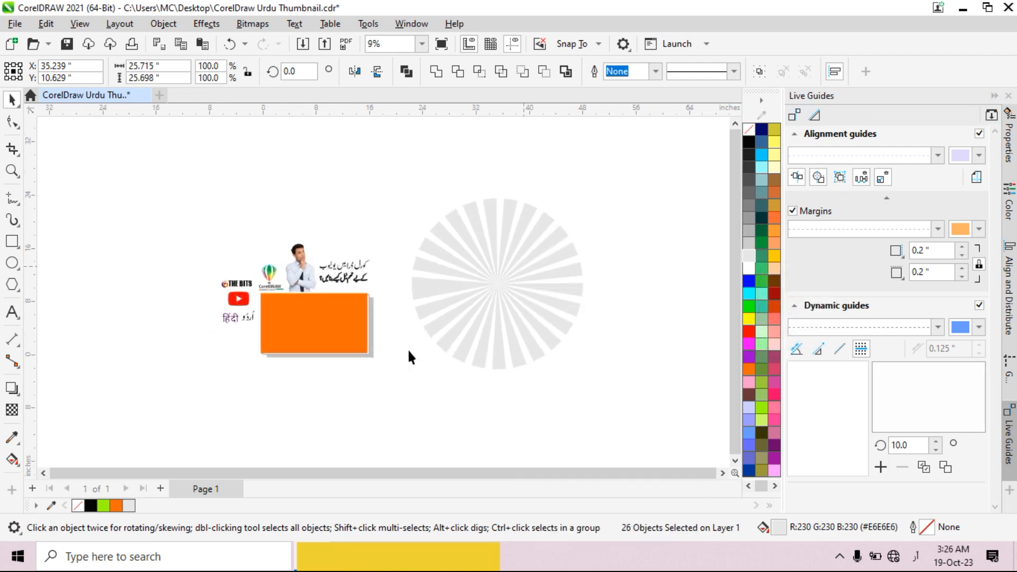
{"action": "left_click", "coordinate": [749, 129]}
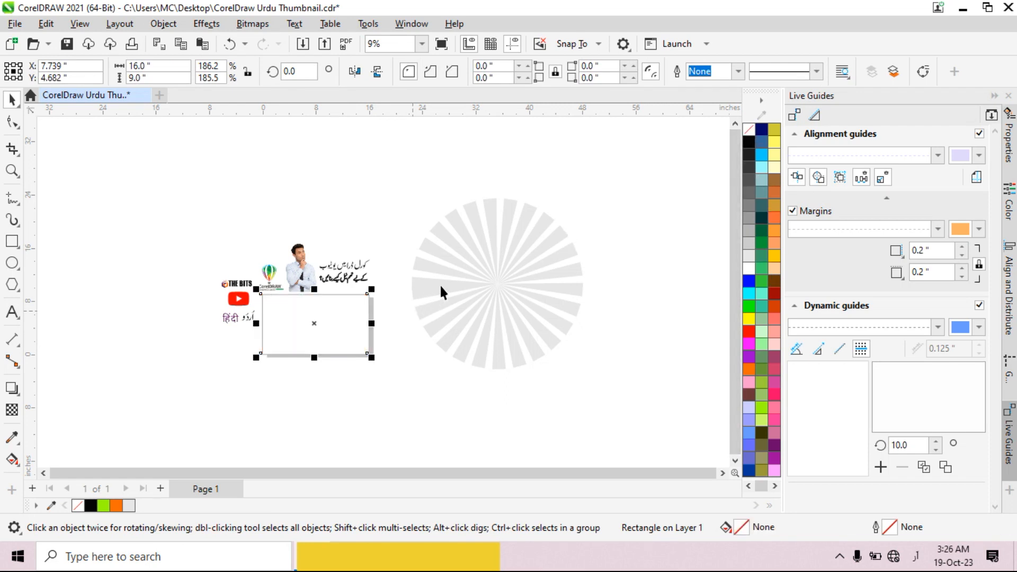
- Select all wedges of the grey sunburst and PowerClip them inside the page-sized rectangle
{"action": "left_click", "coordinate": [613, 182]}
{"action": "left_click_drag", "start_coordinate": [441, 353], "coordinate": [395, 400]}
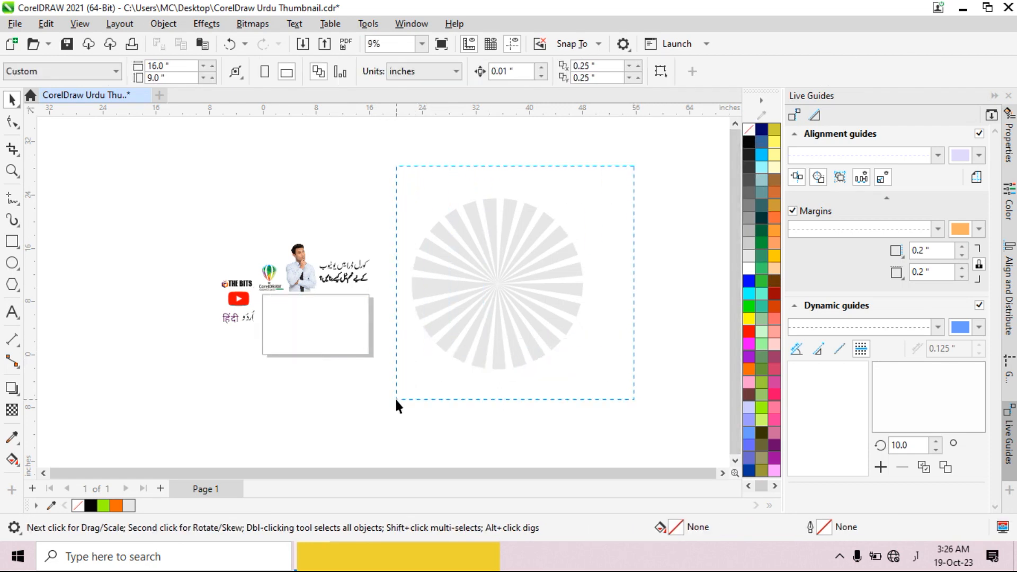
{"action": "right_click", "coordinate": [463, 284]}
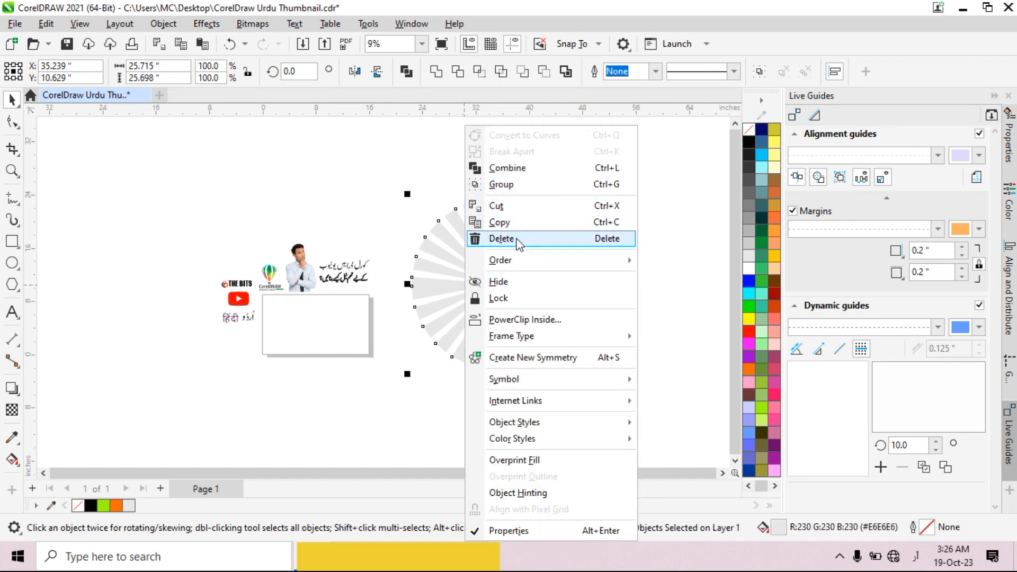
{"action": "left_click", "coordinate": [510, 320]}
{"action": "left_click", "coordinate": [309, 329]}
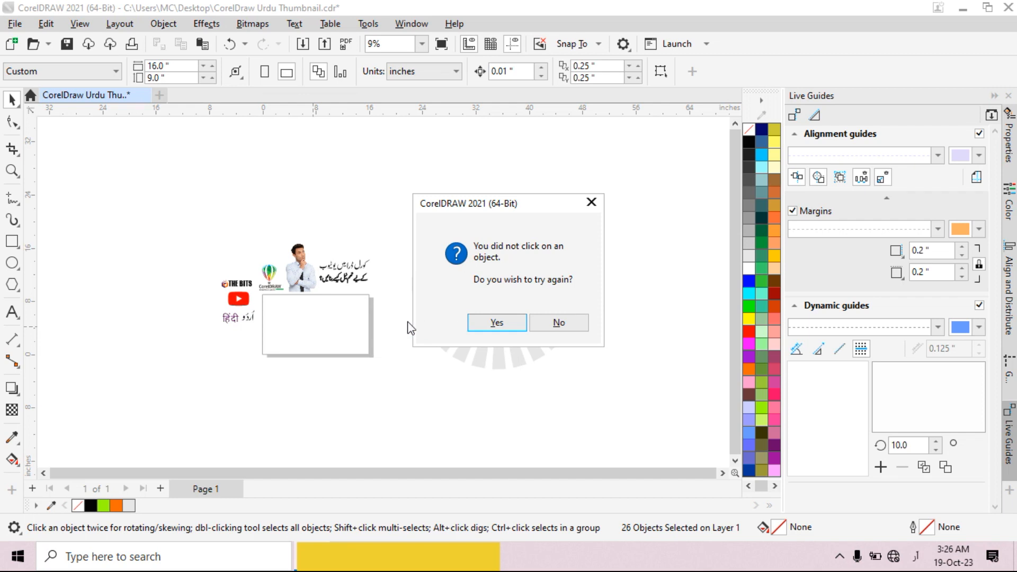
{"action": "left_click", "coordinate": [485, 320]}
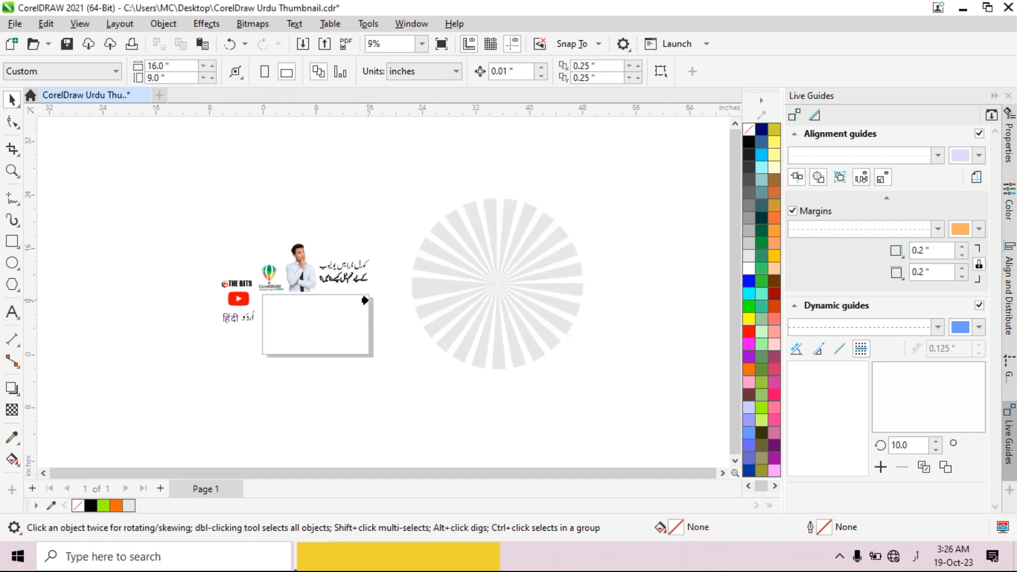
{"action": "left_click", "coordinate": [363, 300]}
- Select the logos, the man's photo and the Urdu and Hindi text, and bring them in front of the sunburst background
{"action": "scroll", "coordinate": [319, 324], "scroll_direction": "up", "scroll_amount": 3}
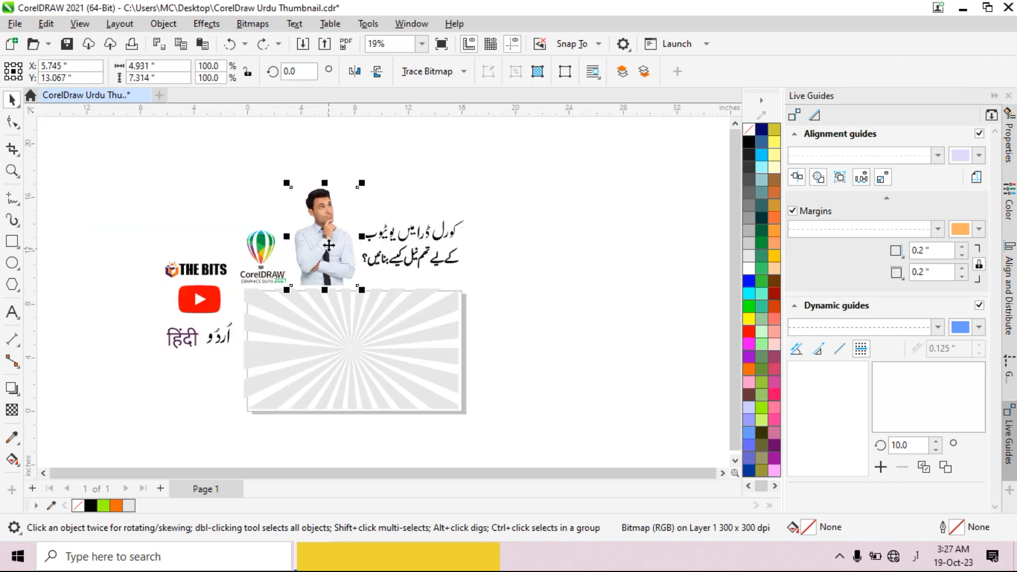
{"action": "left_click_drag", "start_coordinate": [541, 150], "coordinate": [309, 283]}
{"action": "left_click_drag", "start_coordinate": [135, 361], "coordinate": [135, 363]}
{"action": "right_click", "coordinate": [316, 259]}
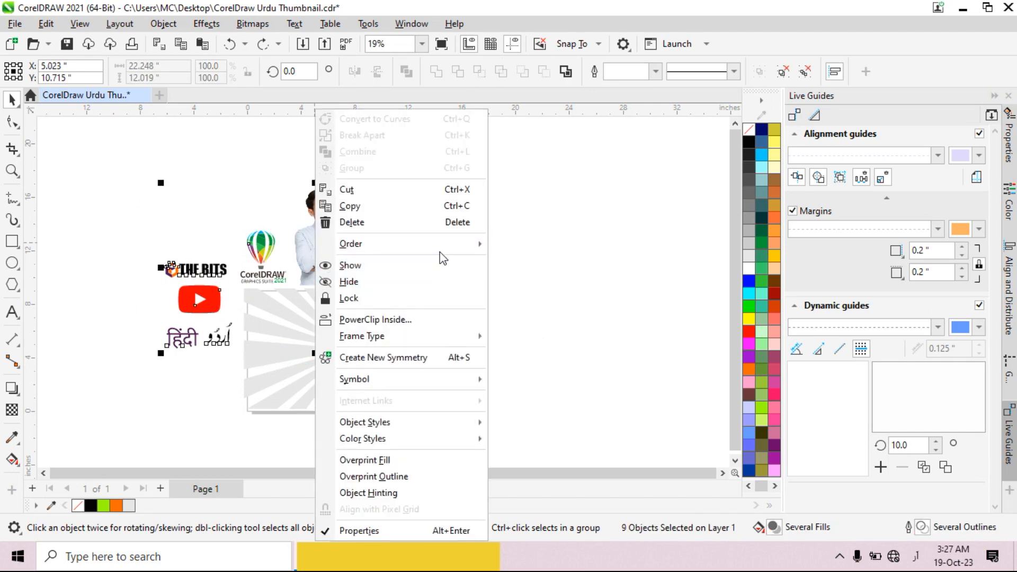
{"action": "mouse_move", "coordinate": [448, 246]}
{"action": "left_click", "coordinate": [542, 246]}
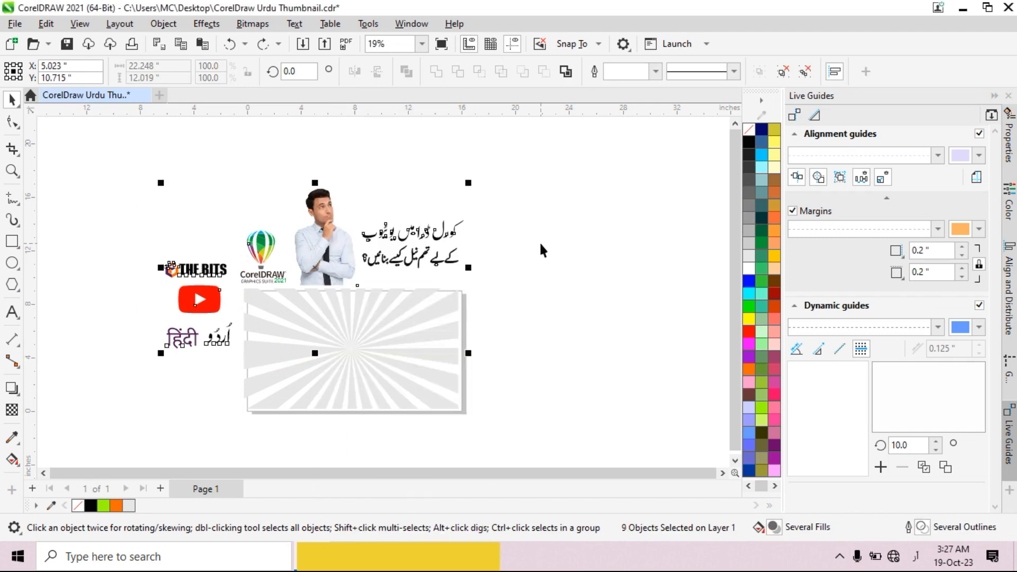
{"action": "left_click", "coordinate": [545, 246]}
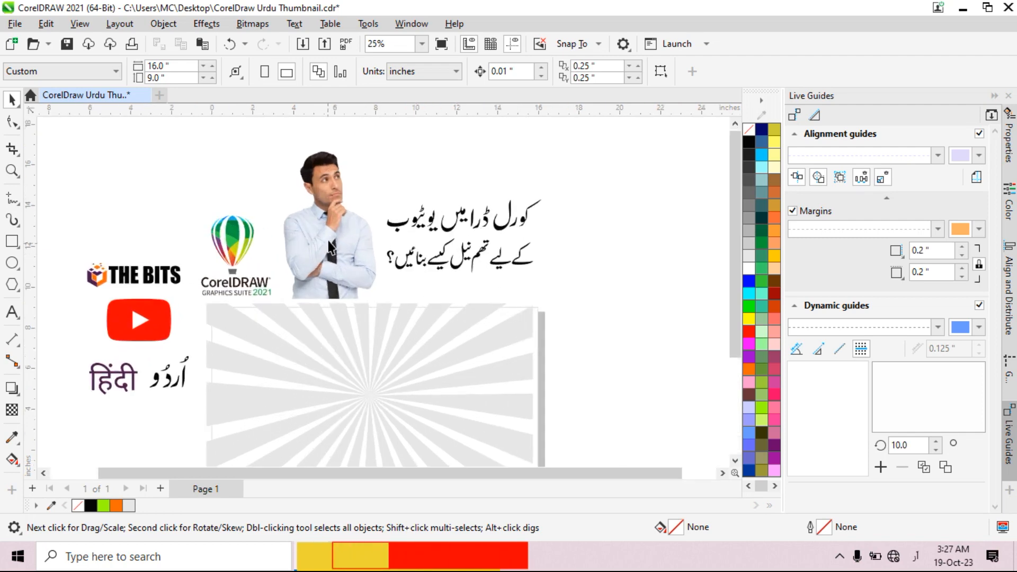
- Move the photo of the thinking man down onto the sunburst background, slightly left of its centre
{"action": "left_click", "coordinate": [334, 221]}
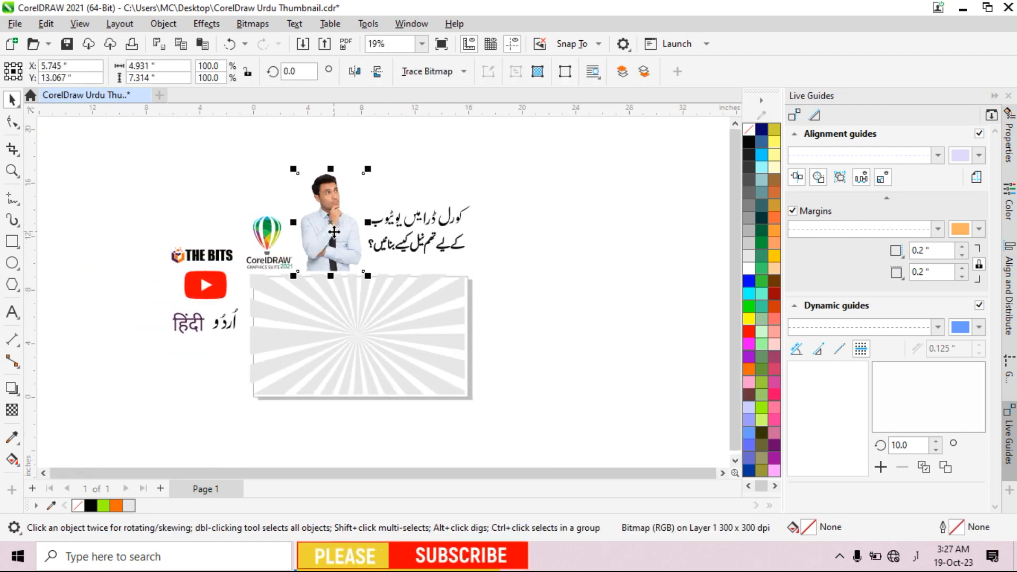
{"action": "left_click_drag", "start_coordinate": [333, 223], "coordinate": [341, 344]}
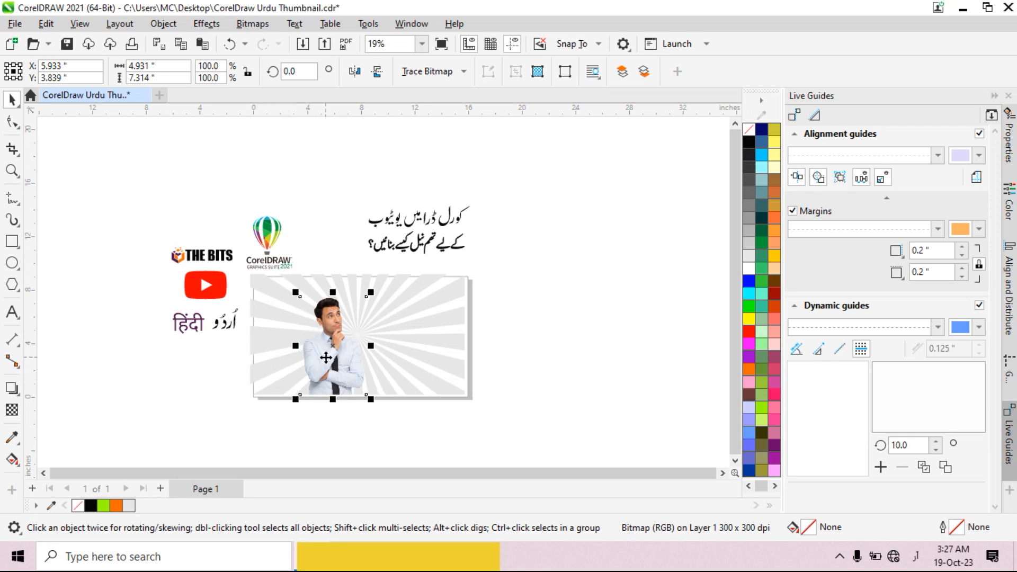
{"action": "scroll", "coordinate": [243, 313], "scroll_direction": "up", "scroll_amount": 1}
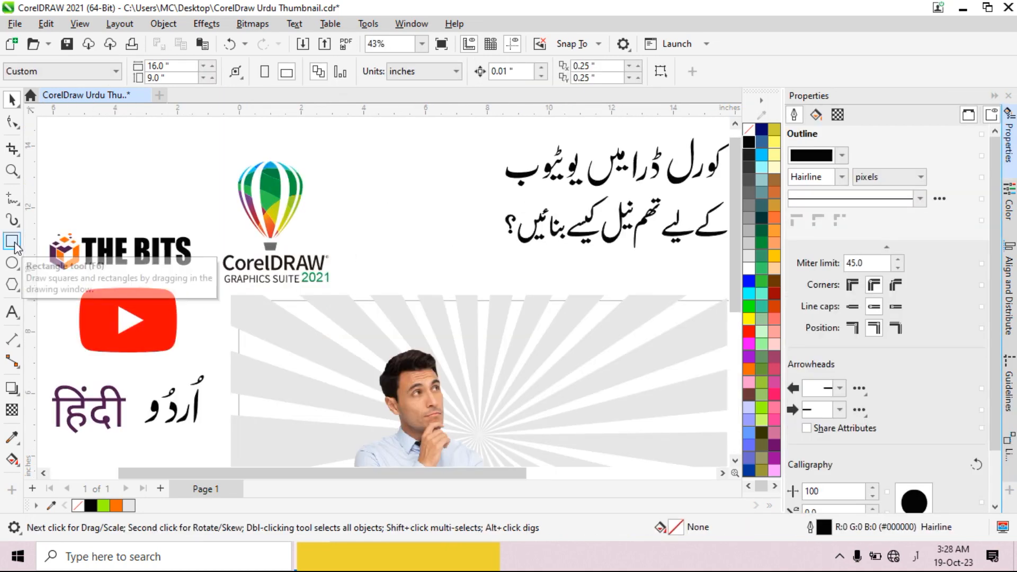
- Draw a rectangle about 3.9 by 4.7 inches beside the CorelDRAW logo, fill it orange (#FF6633) and remove its outline
{"action": "left_click", "coordinate": [13, 243]}
{"action": "left_click_drag", "start_coordinate": [358, 186], "coordinate": [479, 331]}
{"action": "left_click", "coordinate": [12, 122]}
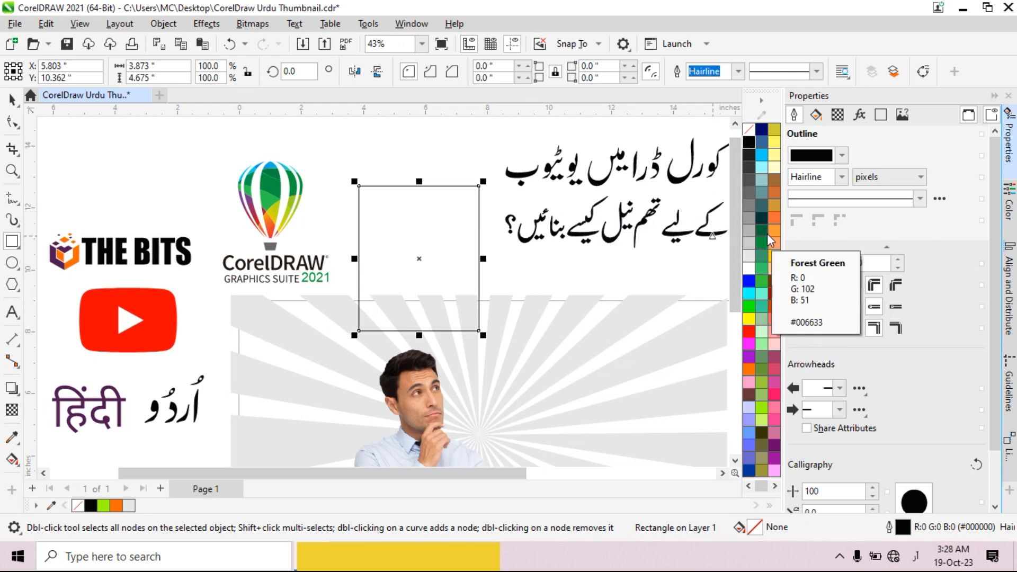
{"action": "left_click", "coordinate": [775, 217]}
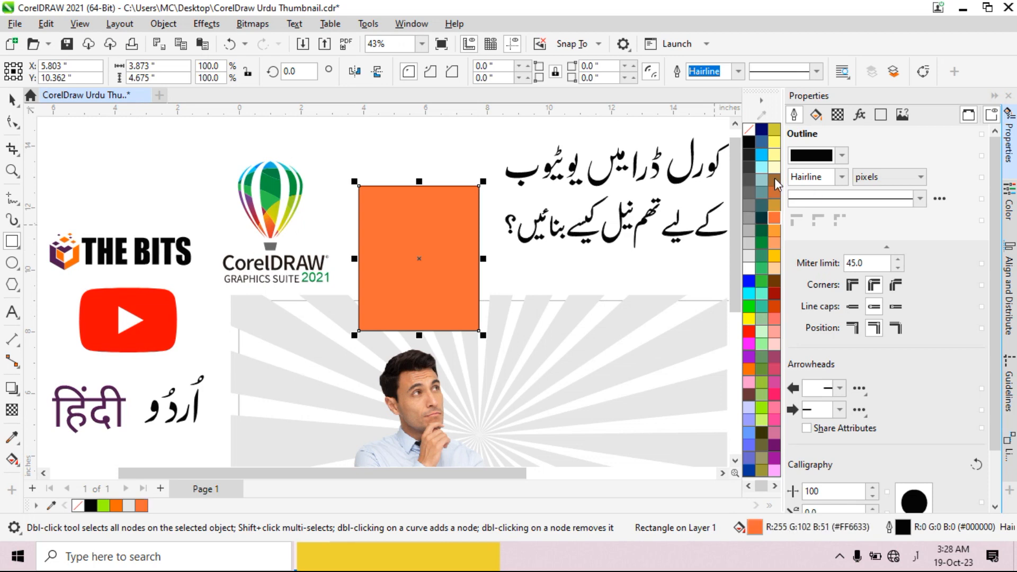
{"action": "right_click", "coordinate": [749, 129]}
{"action": "left_click", "coordinate": [784, 139]}
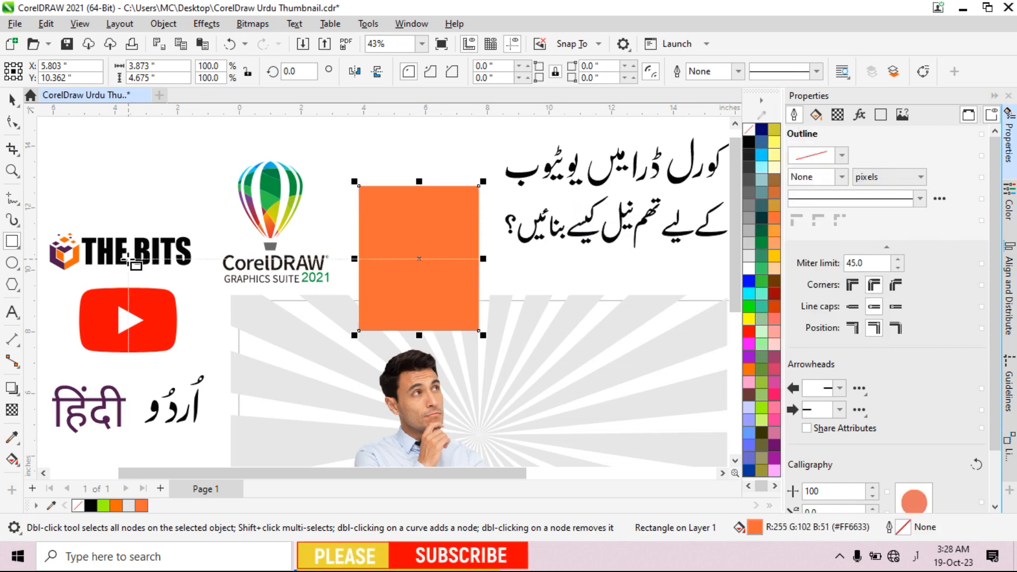
- Apply a uniform transparency to the orange rectangle and move it to the upper-left part of the sunburst background
{"action": "left_click", "coordinate": [12, 411]}
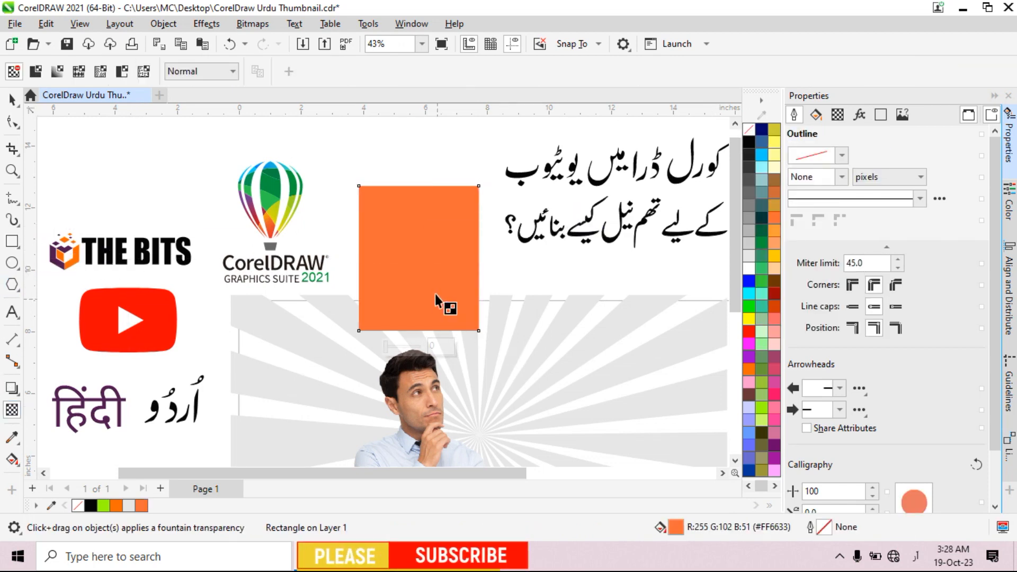
{"action": "left_click_drag", "start_coordinate": [389, 347], "coordinate": [419, 352]}
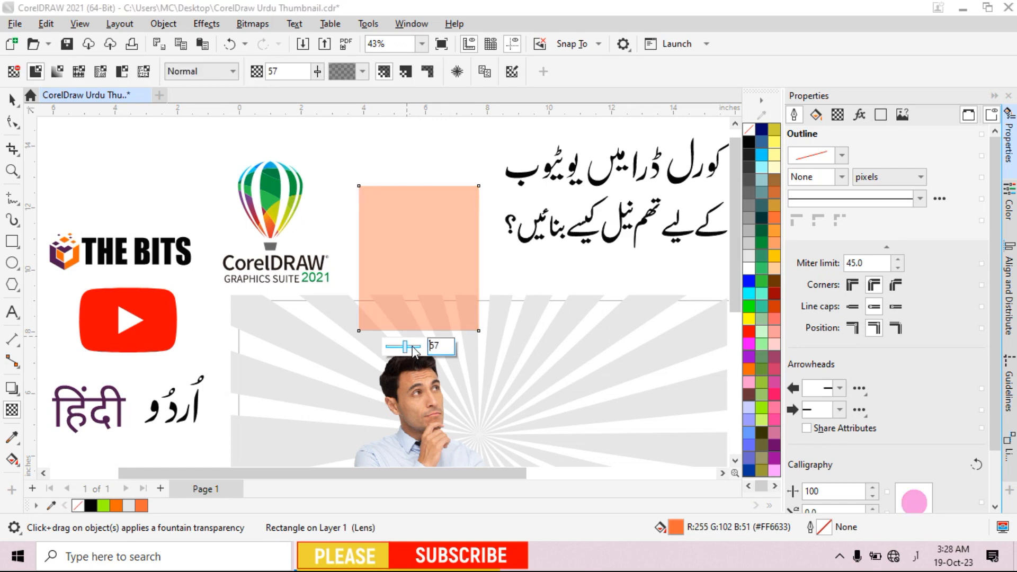
{"action": "left_click", "coordinate": [12, 100]}
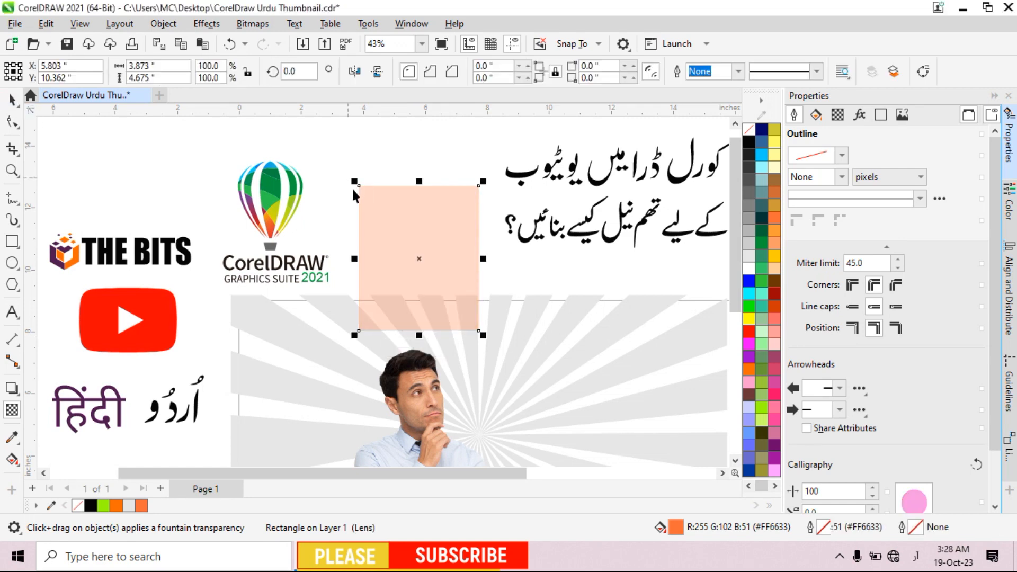
{"action": "left_click_drag", "start_coordinate": [416, 214], "coordinate": [307, 324]}
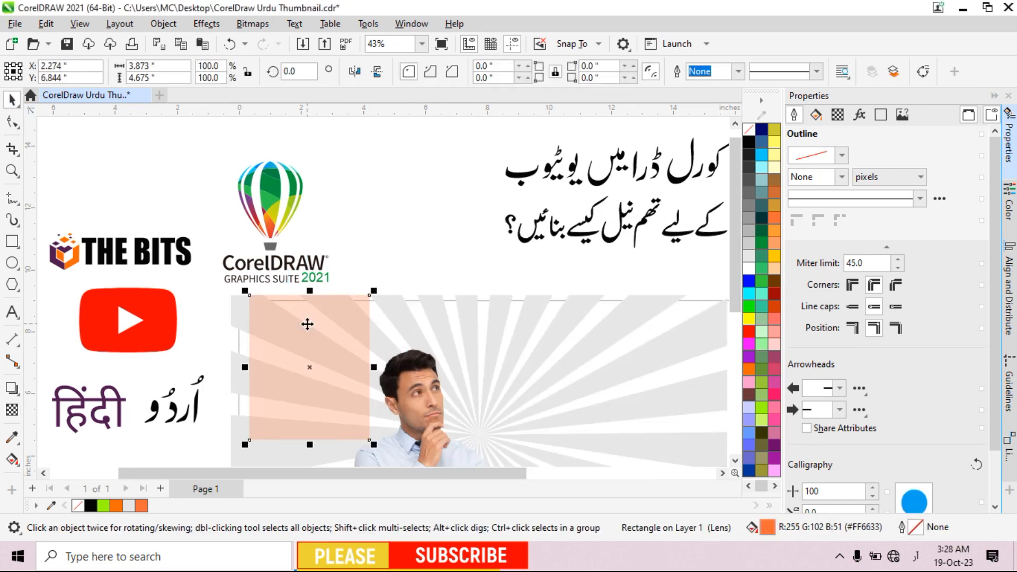
{"action": "scroll", "coordinate": [376, 217], "scroll_direction": "down", "scroll_amount": 1}
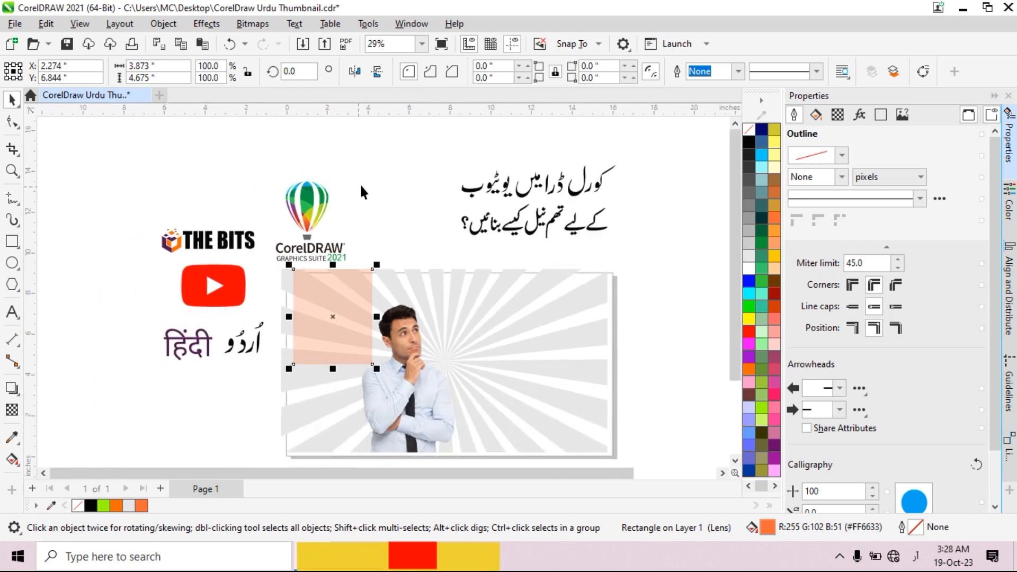
- Round the two bottom corners of the transparent rectangle to about 0.55 inches
{"action": "left_click", "coordinate": [422, 164]}
{"action": "left_click_drag", "start_coordinate": [363, 159], "coordinate": [259, 267]}
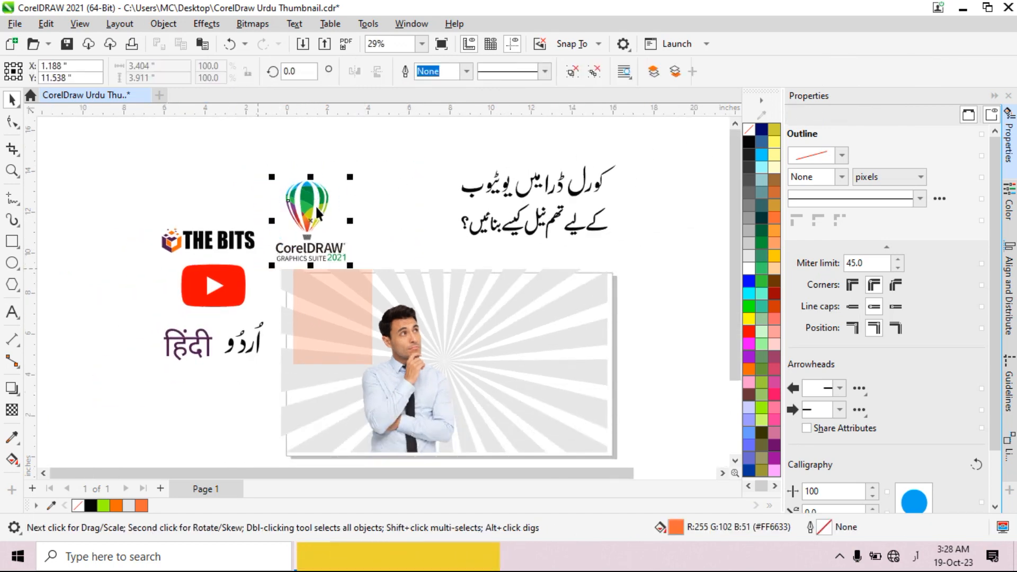
{"action": "scroll", "coordinate": [344, 282], "scroll_direction": "up", "scroll_amount": 2}
{"action": "left_click", "coordinate": [331, 335]}
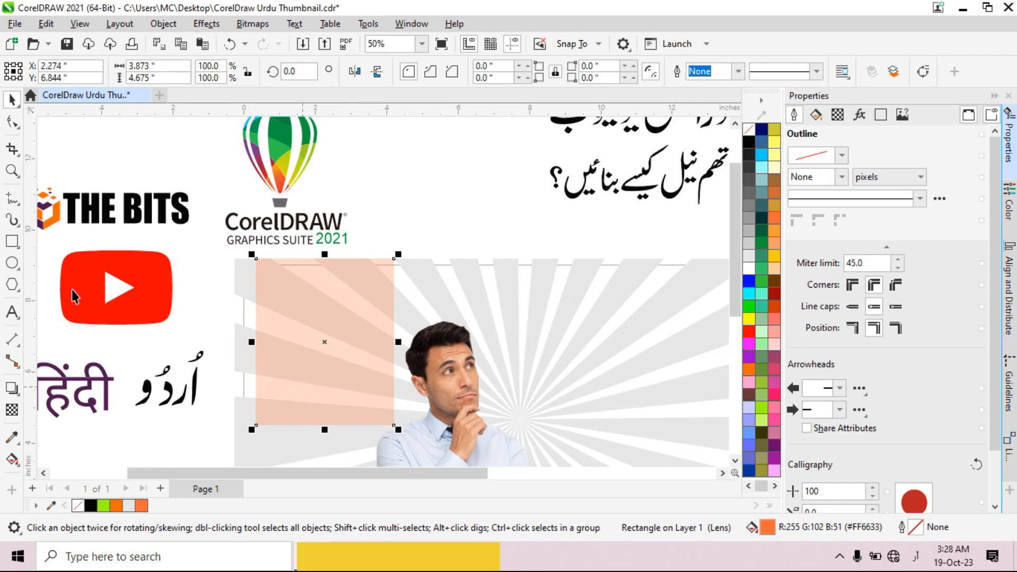
{"action": "left_click", "coordinate": [13, 123]}
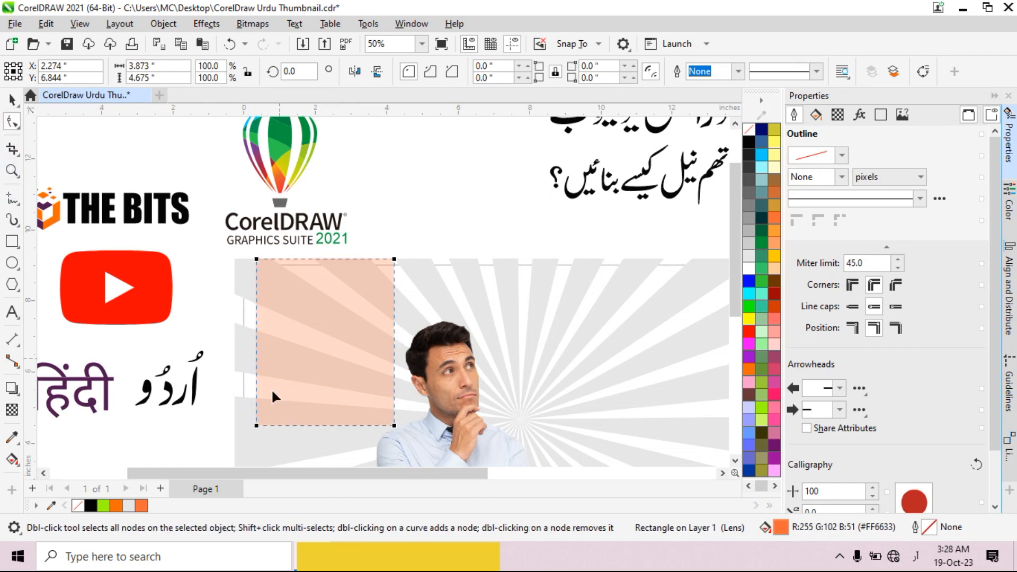
{"action": "left_click", "coordinate": [256, 427]}
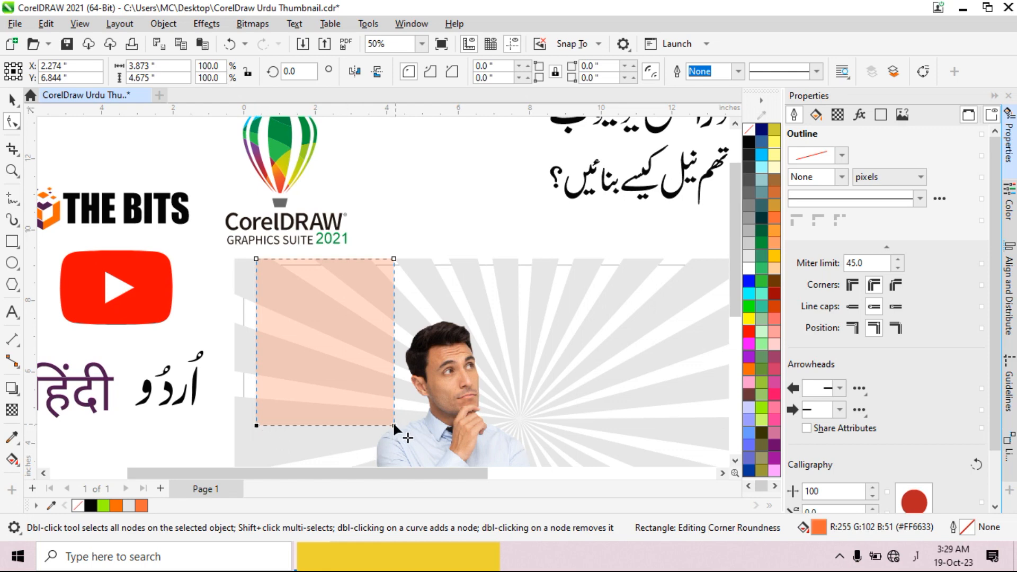
{"action": "left_click_drag", "start_coordinate": [394, 422], "coordinate": [383, 404]}
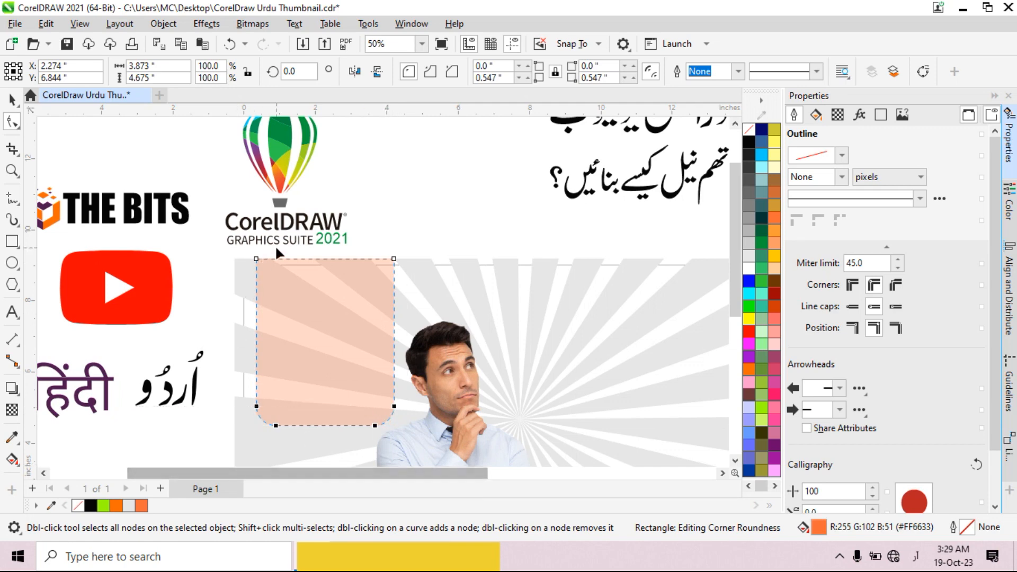
- Move the CorelDRAW Graphics Suite logo onto the rounded transparent panel
{"action": "key", "text": "space"}
{"action": "left_click_drag", "start_coordinate": [284, 162], "coordinate": [310, 316]}
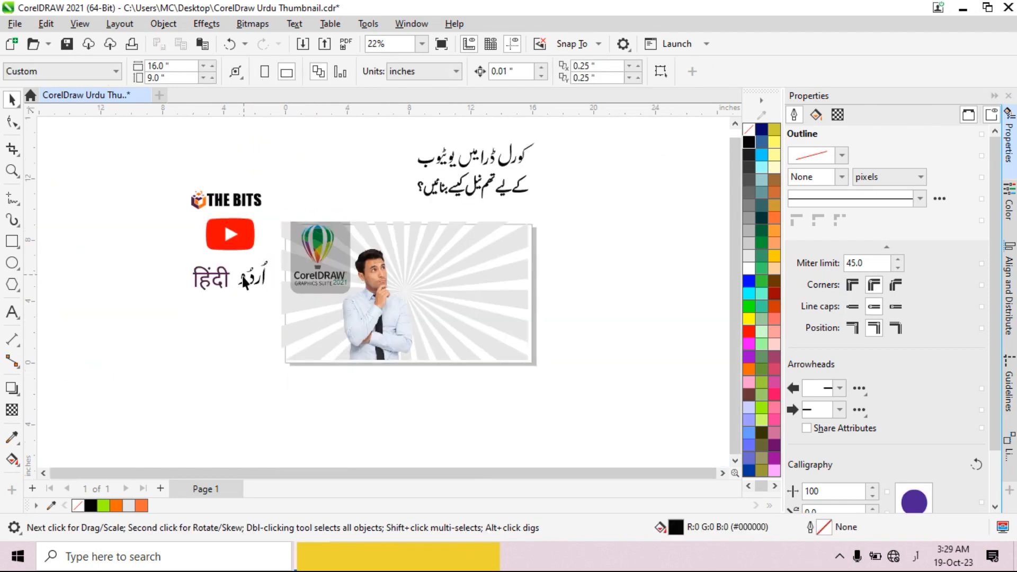
{"action": "scroll", "coordinate": [243, 276], "scroll_direction": "up", "scroll_amount": 1}
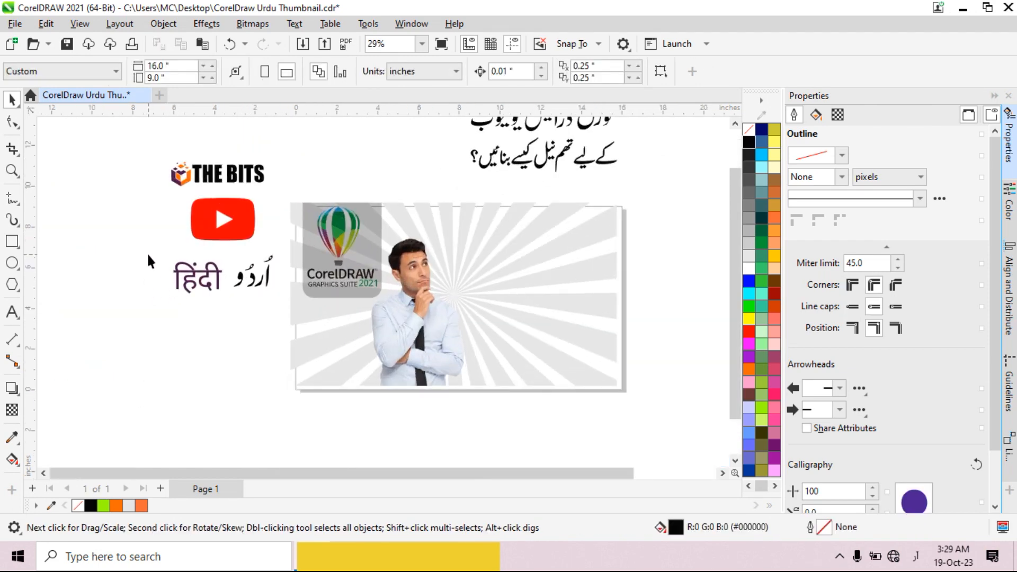
- Select the Hindi and Urdu words together and move them to the lower-right corner of the thumbnail
{"action": "left_click_drag", "start_coordinate": [281, 317], "coordinate": [280, 316]}
{"action": "left_click_drag", "start_coordinate": [214, 278], "coordinate": [553, 371]}
{"action": "scroll", "coordinate": [613, 401], "scroll_direction": "up", "scroll_amount": 1}
{"action": "left_click_drag", "start_coordinate": [610, 316], "coordinate": [571, 358]}
{"action": "scroll", "coordinate": [510, 384], "scroll_direction": "down", "scroll_amount": 1}
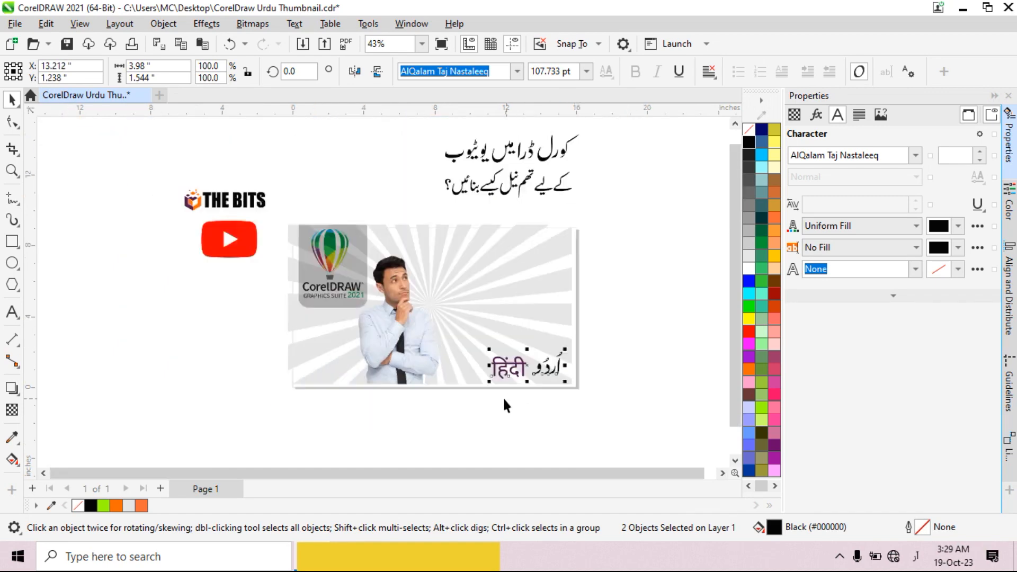
- Select the whole THE BITS logo and move it to the lower-left corner of the thumbnail
{"action": "scroll", "coordinate": [343, 313], "scroll_direction": "up", "scroll_amount": 1}
{"action": "left_click_drag", "start_coordinate": [136, 151], "coordinate": [198, 191]}
{"action": "left_click_drag", "start_coordinate": [264, 202], "coordinate": [364, 377]}
{"action": "left_click", "coordinate": [250, 370]}
{"action": "key", "text": "F4"}
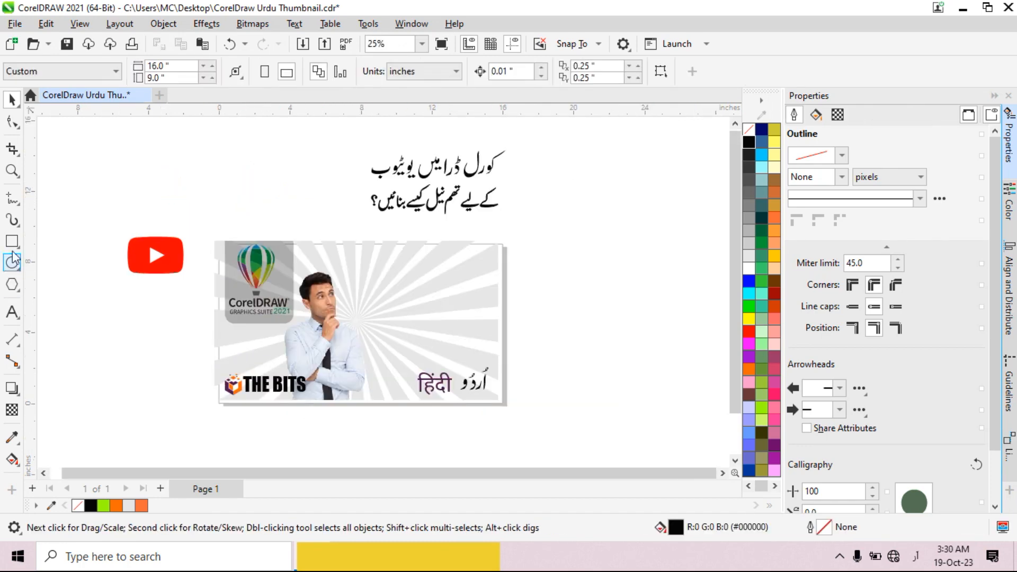
- Draw a black rectangle over the upper part of THE BITS logo, extending past the page's left edge
{"action": "left_click", "coordinate": [12, 242]}
{"action": "left_click_drag", "start_coordinate": [210, 354], "coordinate": [310, 384]}
{"action": "scroll", "coordinate": [286, 382], "scroll_direction": "up", "scroll_amount": 1}
- Select the whole THE BITS logo and bring it in front of the black rectangle
{"action": "left_click", "coordinate": [13, 99]}
{"action": "left_click_drag", "start_coordinate": [168, 456], "coordinate": [376, 353]}
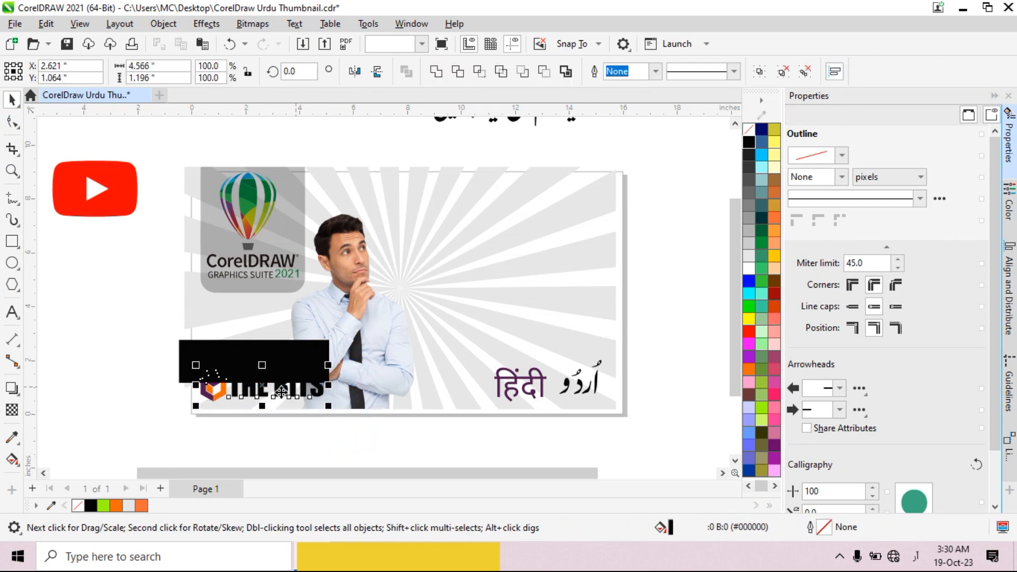
{"action": "right_click", "coordinate": [279, 371]}
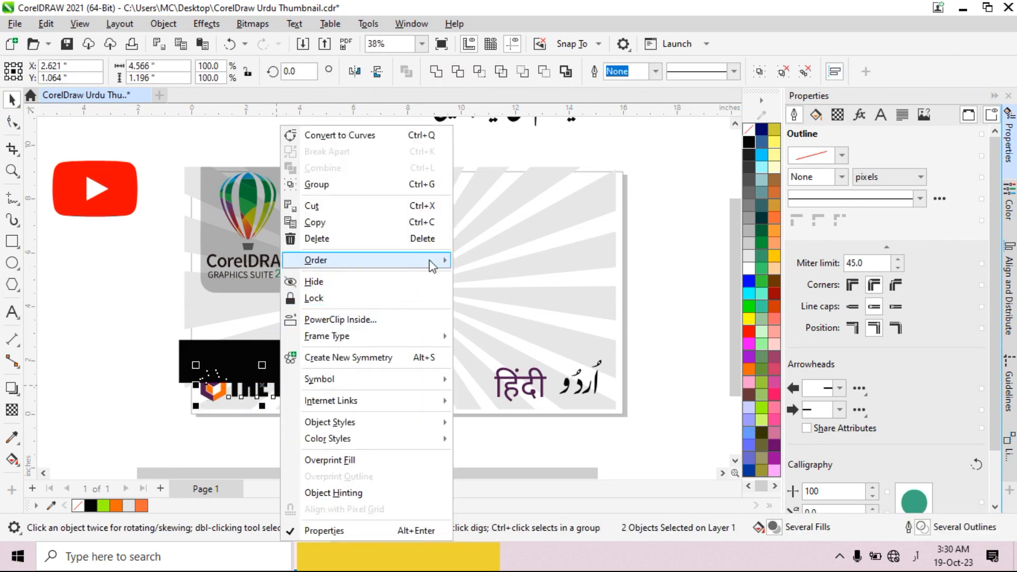
{"action": "left_click", "coordinate": [462, 294]}
{"action": "left_click", "coordinate": [313, 453]}
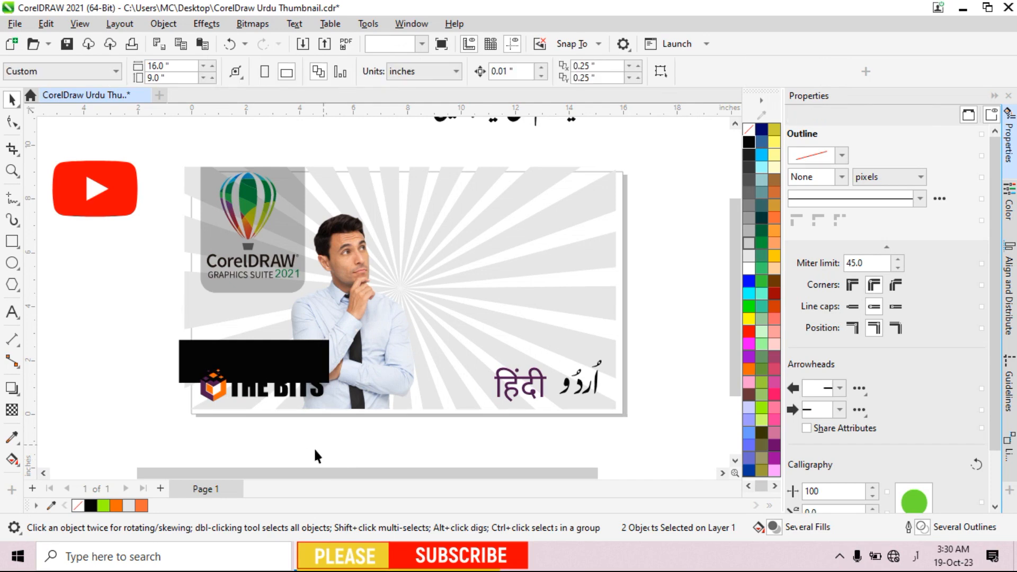
- Fill the black rectangle behind THE BITS logo with medium grey (R179 G179 B179)
{"action": "left_click", "coordinate": [233, 354]}
{"action": "left_click", "coordinate": [747, 206]}
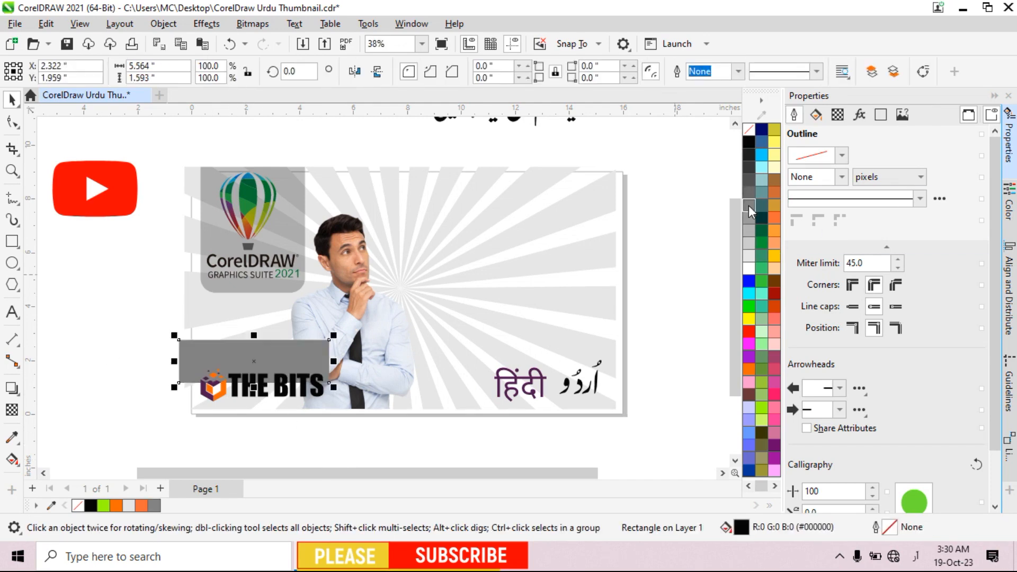
{"action": "left_click", "coordinate": [749, 256]}
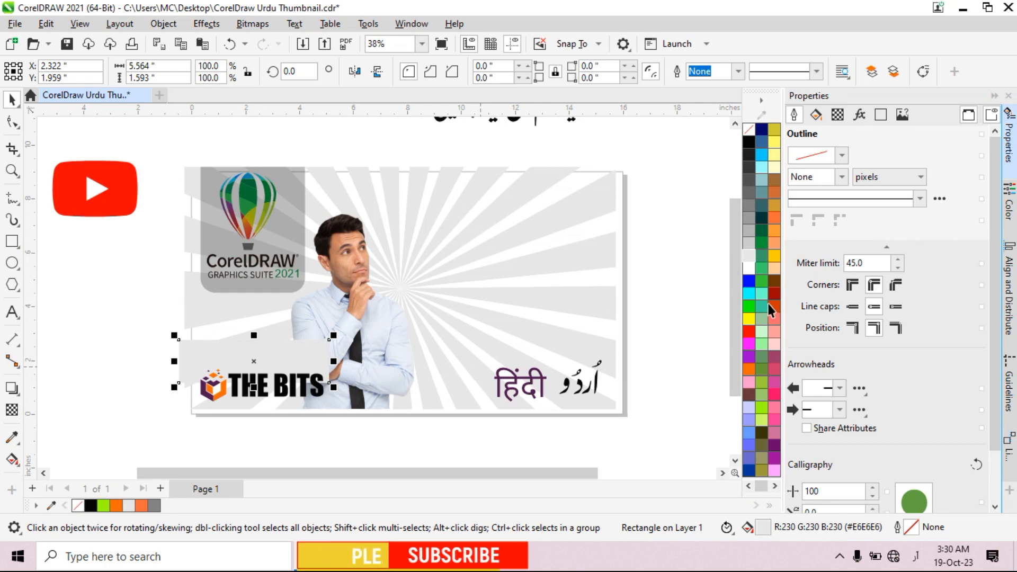
{"action": "left_click", "coordinate": [750, 231]}
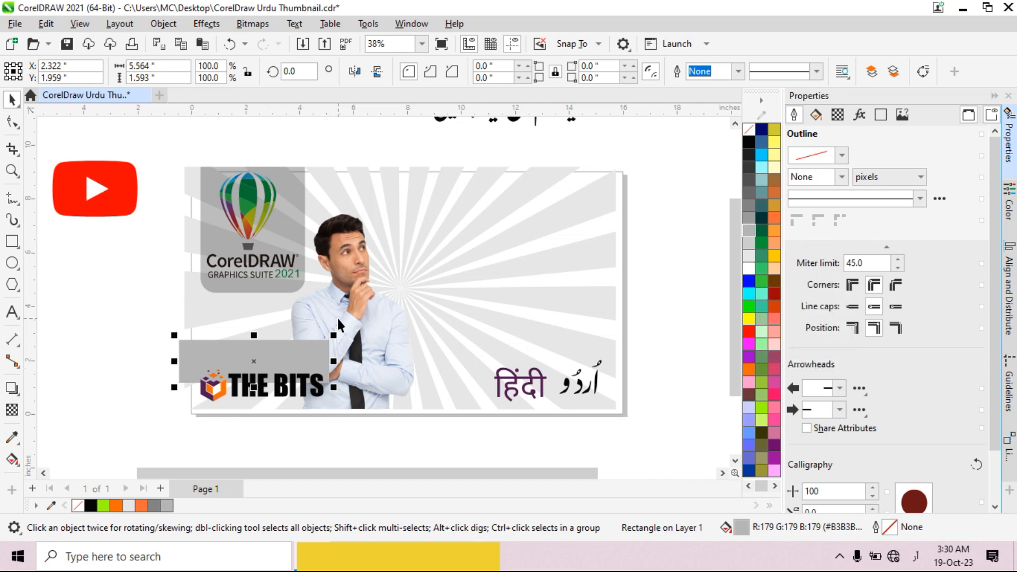
- Select the whole THE BITS logo and move it up onto the grey rectangle, nudging it closer to the page's left edge
{"action": "left_click", "coordinate": [183, 424]}
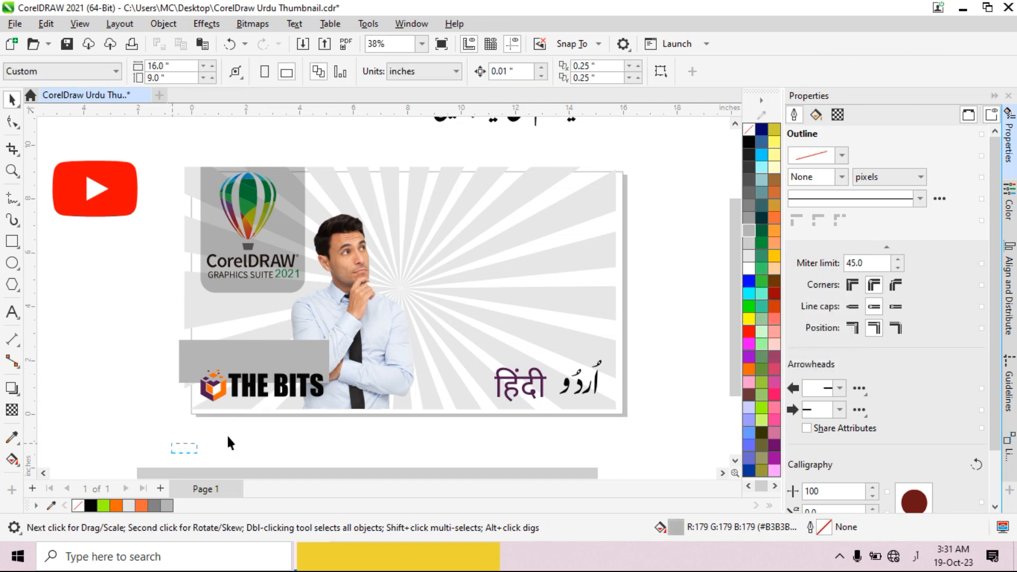
{"action": "left_click_drag", "start_coordinate": [356, 368], "coordinate": [356, 367]}
{"action": "left_click_drag", "start_coordinate": [259, 387], "coordinate": [265, 359]}
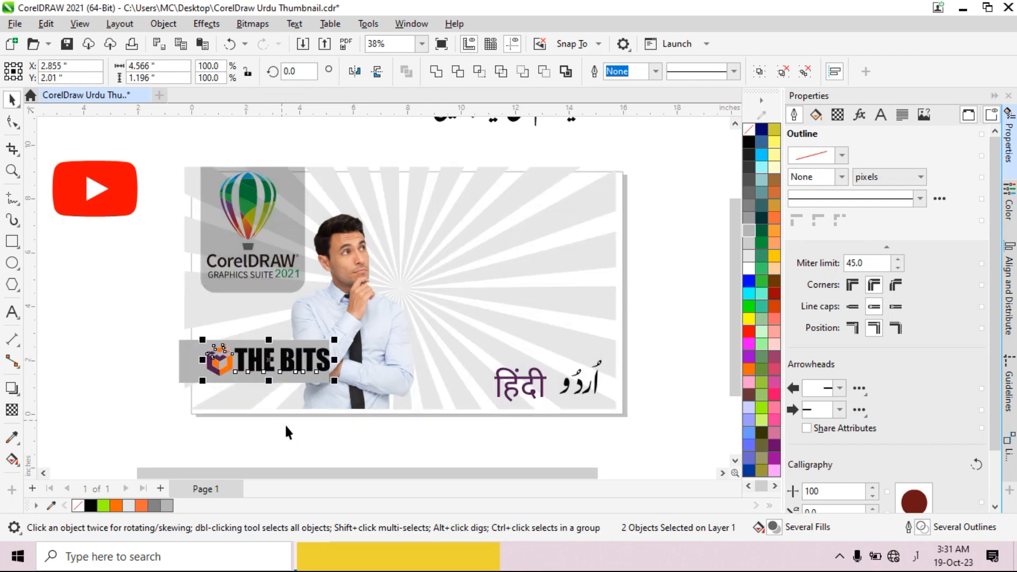
{"action": "scroll", "coordinate": [298, 427], "scroll_direction": "up", "scroll_amount": 1}
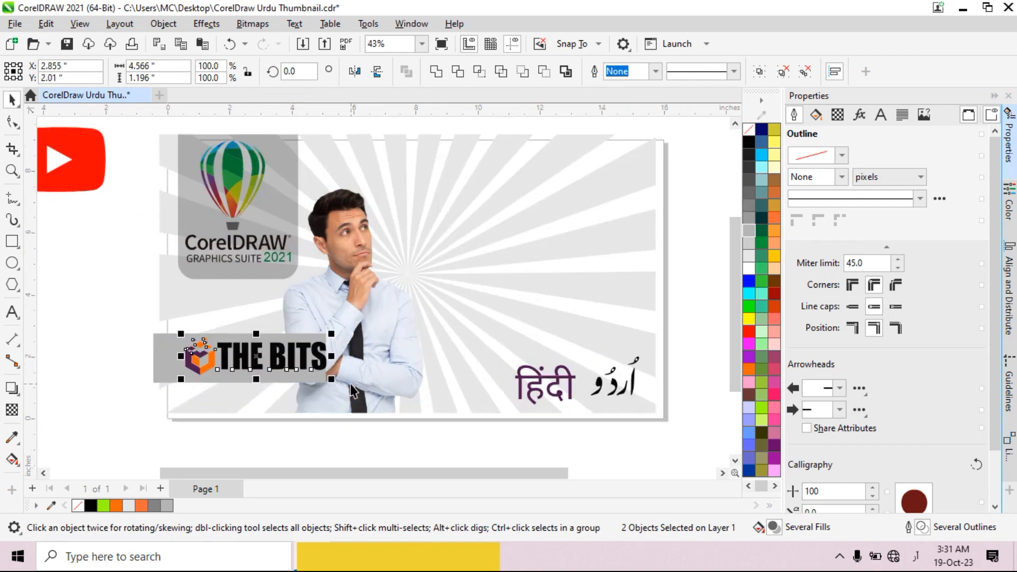
{"action": "left_click", "coordinate": [129, 402]}
{"action": "left_click", "coordinate": [164, 359]}
{"action": "left_click_drag", "start_coordinate": [162, 443], "coordinate": [347, 336]}
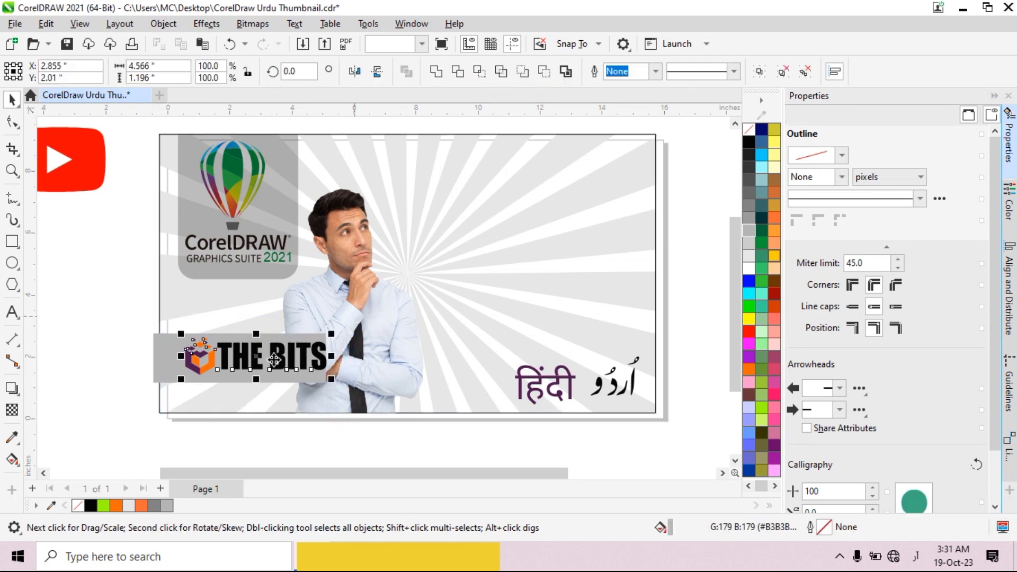
{"action": "scroll", "coordinate": [254, 356], "scroll_direction": "up", "scroll_amount": 3}
{"action": "left_click_drag", "start_coordinate": [257, 352], "coordinate": [232, 355]}
- PowerClip the grey rectangle behind THE BITS logo inside the thumbnail's background frame
{"action": "scroll", "coordinate": [228, 347], "scroll_direction": "down", "scroll_amount": 2}
{"action": "left_click", "coordinate": [184, 415]}
{"action": "scroll", "coordinate": [148, 373], "scroll_direction": "up", "scroll_amount": 3}
{"action": "left_click", "coordinate": [154, 313]}
{"action": "right_click", "coordinate": [154, 313]}
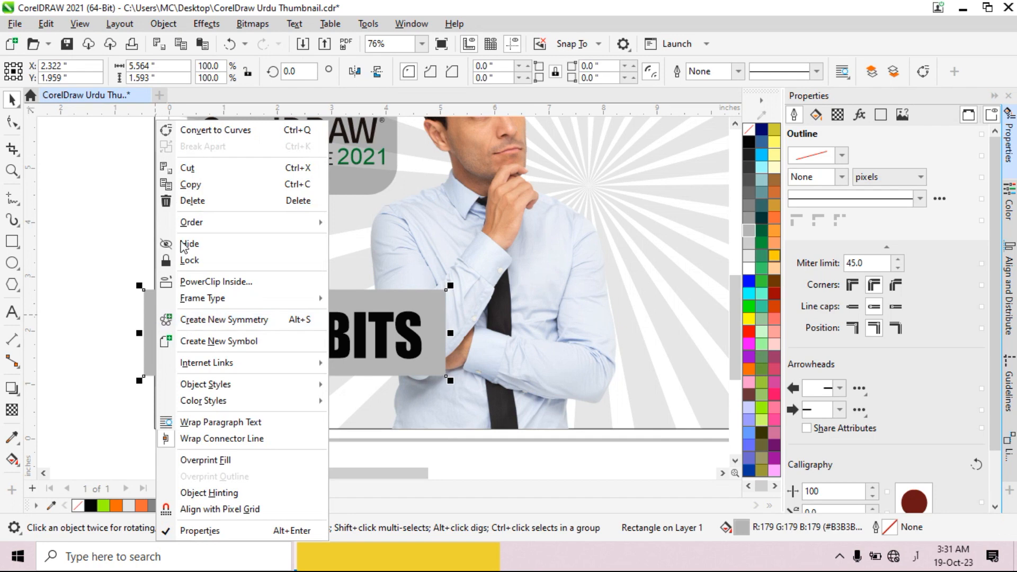
{"action": "left_click", "coordinate": [207, 282]}
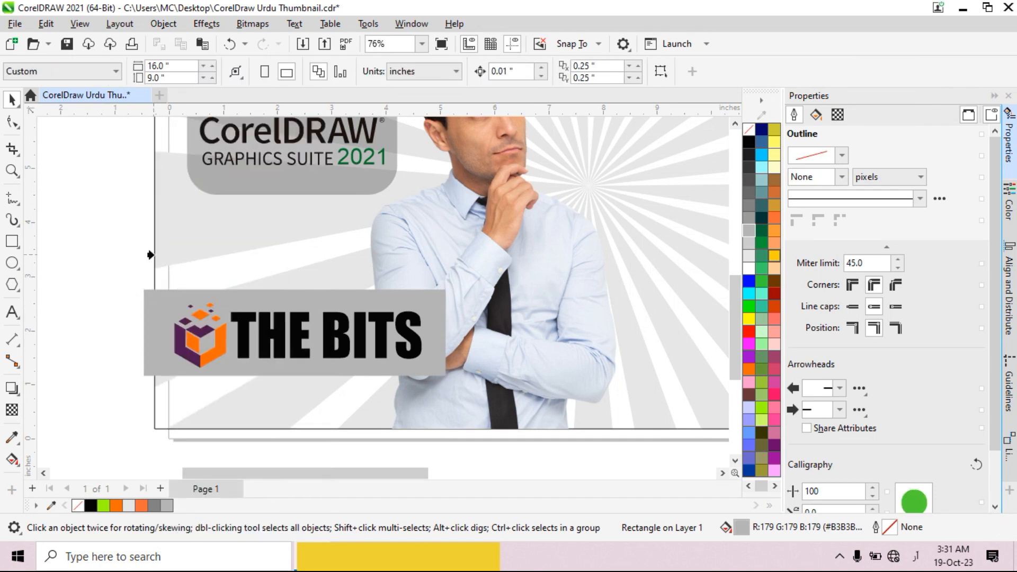
{"action": "left_click", "coordinate": [150, 255]}
- Move the man's photo slightly right, away from the logos, and enlarge it from its upper-right corner
{"action": "scroll", "coordinate": [113, 297], "scroll_direction": "down", "scroll_amount": 2}
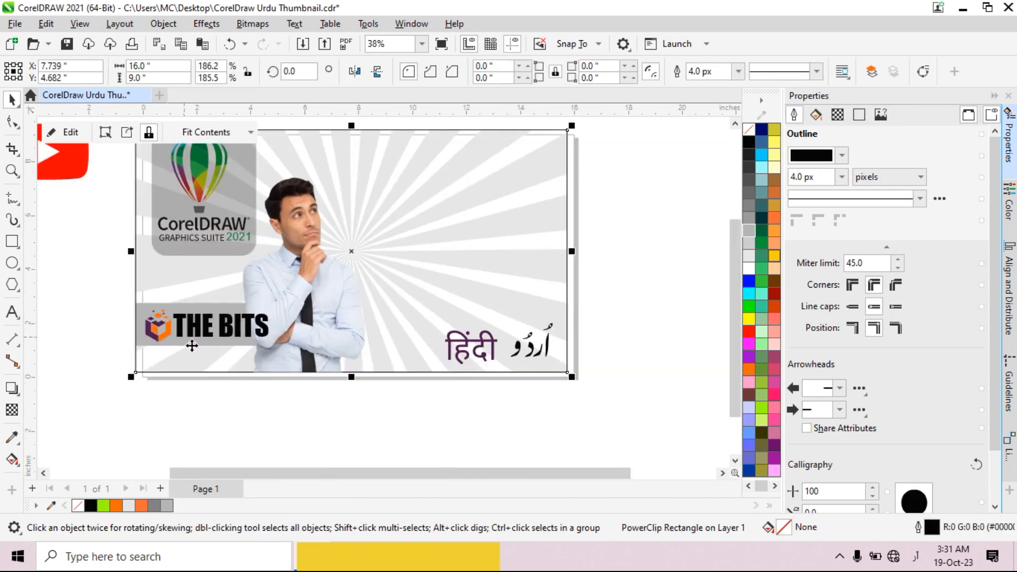
{"action": "scroll", "coordinate": [256, 357], "scroll_direction": "up", "scroll_amount": 2}
{"action": "scroll", "coordinate": [260, 360], "scroll_direction": "down", "scroll_amount": 2}
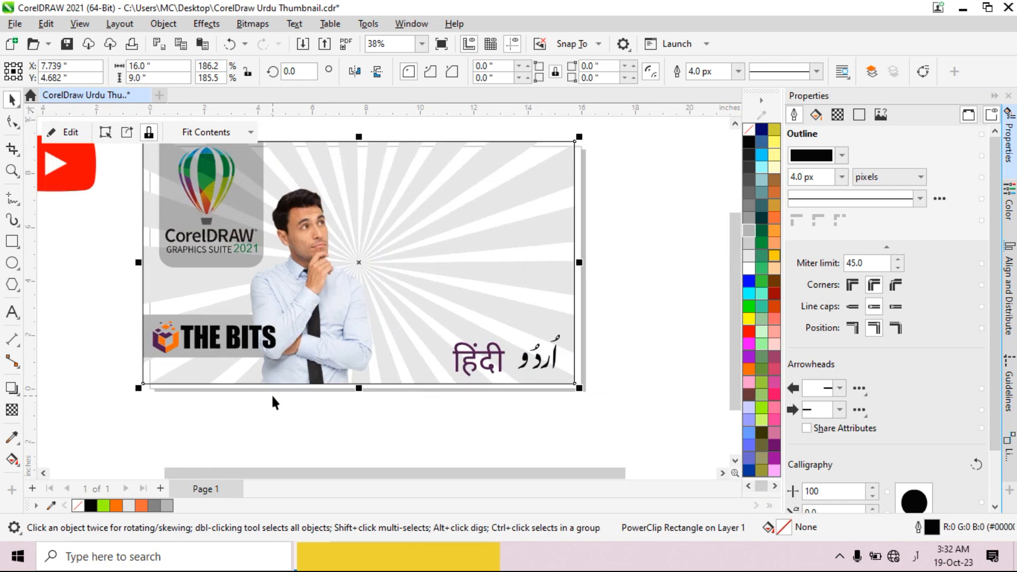
{"action": "left_click", "coordinate": [316, 336]}
{"action": "left_click_drag", "start_coordinate": [314, 285], "coordinate": [329, 287]}
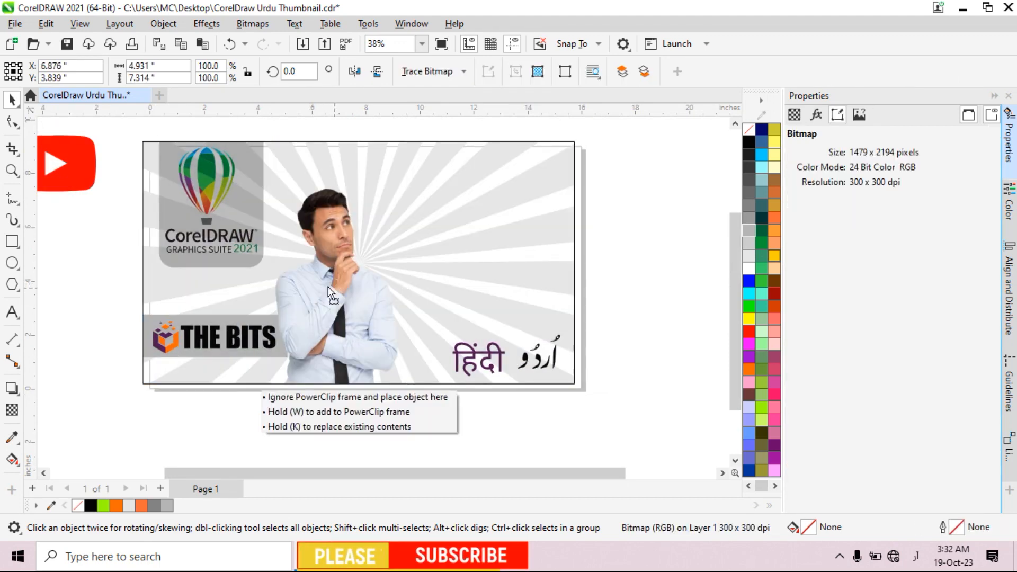
{"action": "left_click_drag", "start_coordinate": [400, 185], "coordinate": [427, 165]}
{"action": "left_click", "coordinate": [275, 408]}
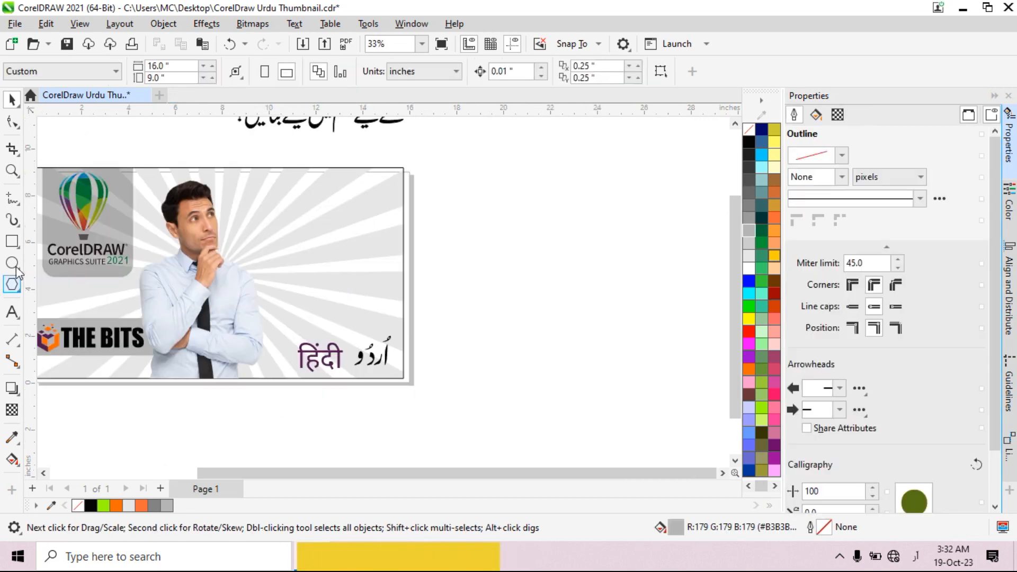
- Draw a grey rectangle over the Hindi and Urdu words and narrow it to about 4.5 by 4.05 inches
{"action": "left_click", "coordinate": [11, 241]}
{"action": "left_click_drag", "start_coordinate": [283, 413], "coordinate": [474, 318]}
{"action": "key", "text": "space"}
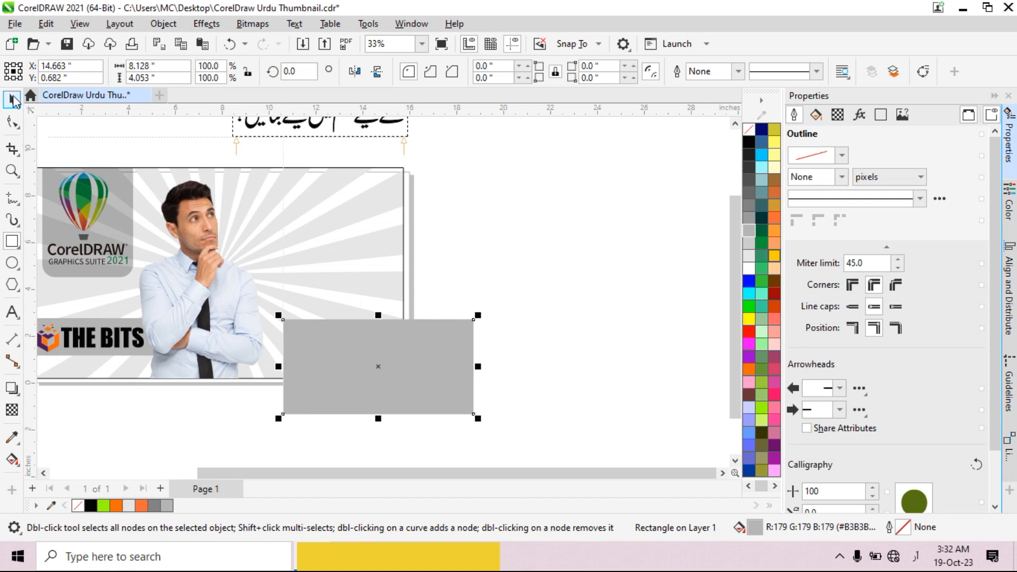
{"action": "left_click_drag", "start_coordinate": [478, 366], "coordinate": [394, 371]}
{"action": "scroll", "coordinate": [347, 375], "scroll_direction": "up", "scroll_amount": 1}
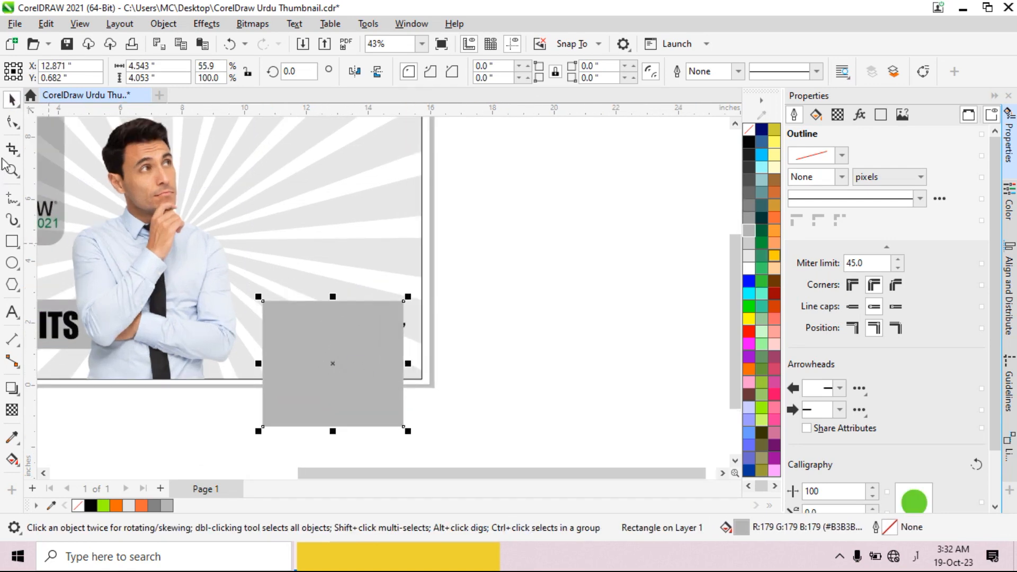
- Round the two upper corners of the grey rectangle over the language words to about 0.5 inch
{"action": "left_click", "coordinate": [12, 122]}
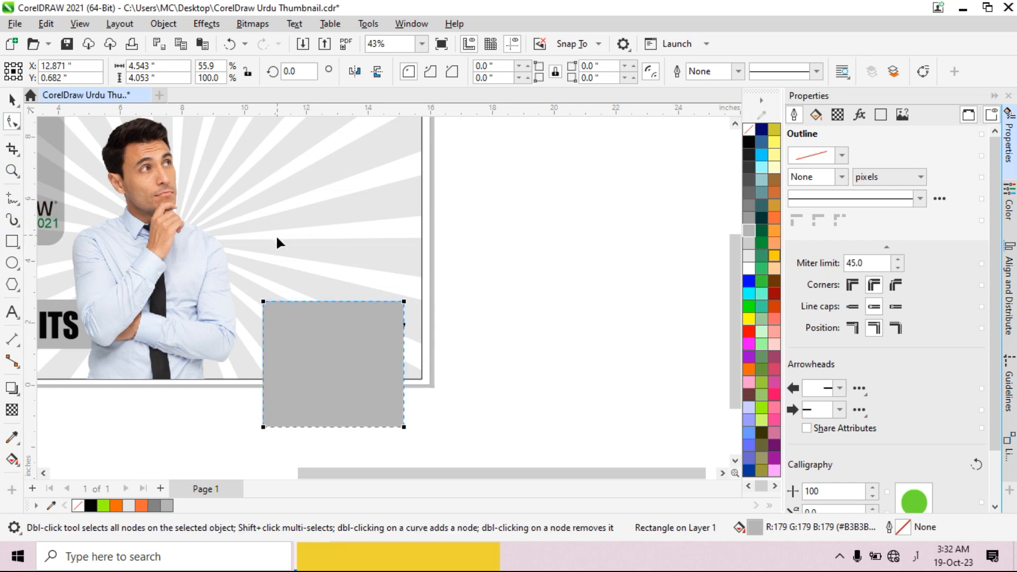
{"action": "left_click", "coordinate": [264, 302]}
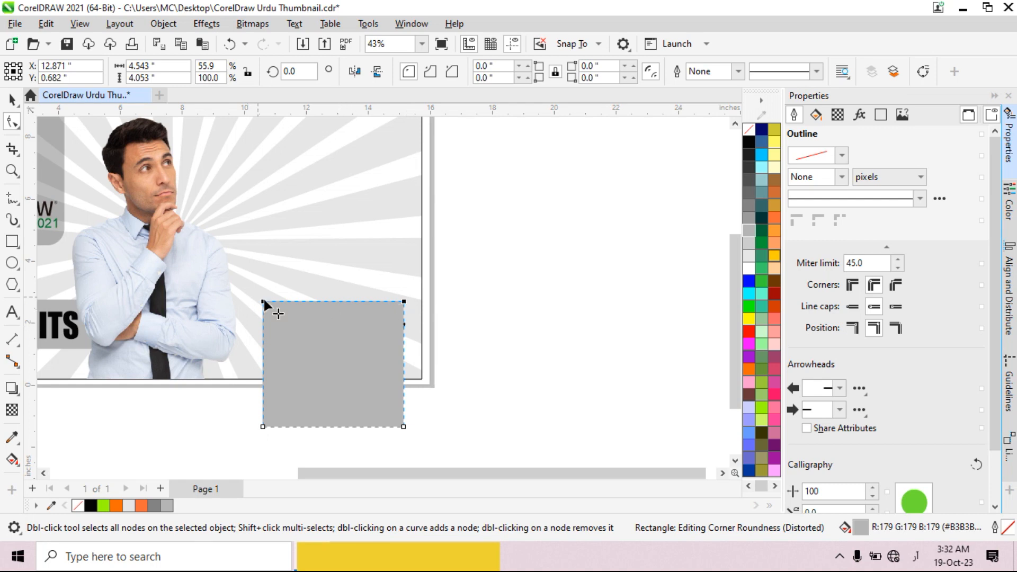
{"action": "left_click_drag", "start_coordinate": [266, 301], "coordinate": [267, 318]}
{"action": "left_click", "coordinate": [12, 99]}
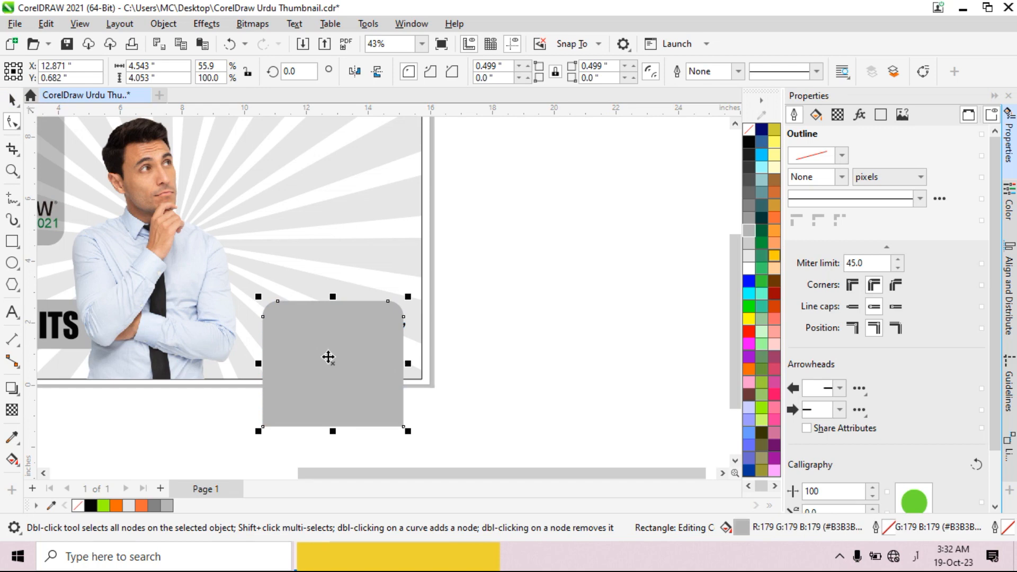
- PowerClip the rounded grey panel inside the thumbnail's background frame
{"action": "right_click", "coordinate": [348, 360]}
{"action": "left_click", "coordinate": [411, 283]}
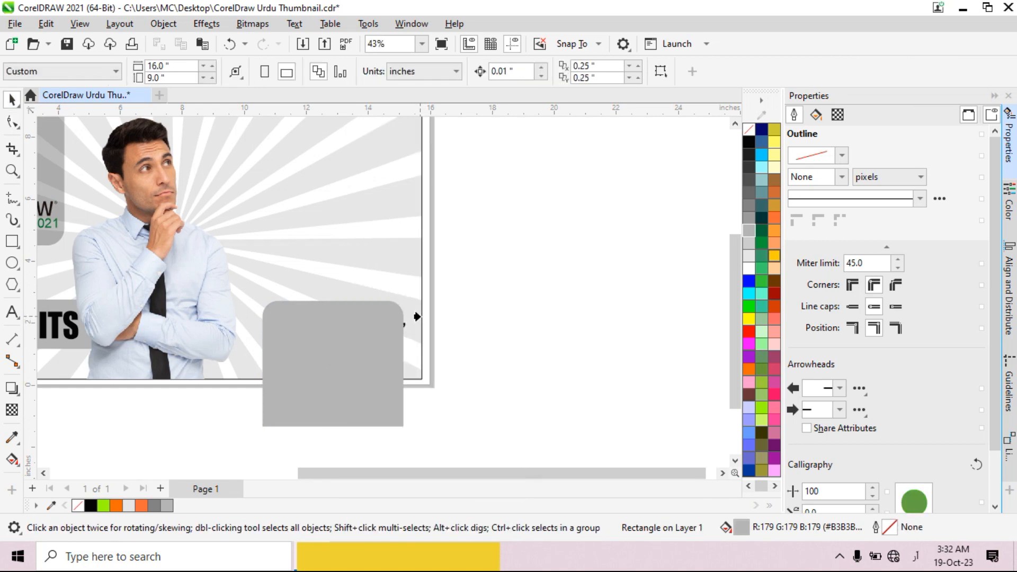
{"action": "left_click", "coordinate": [419, 317]}
{"action": "left_click", "coordinate": [388, 396]}
- Select the Hindi and Urdu words together and move them left to centre them on the rounded grey panel
{"action": "scroll", "coordinate": [389, 396], "scroll_direction": "up", "scroll_amount": 2}
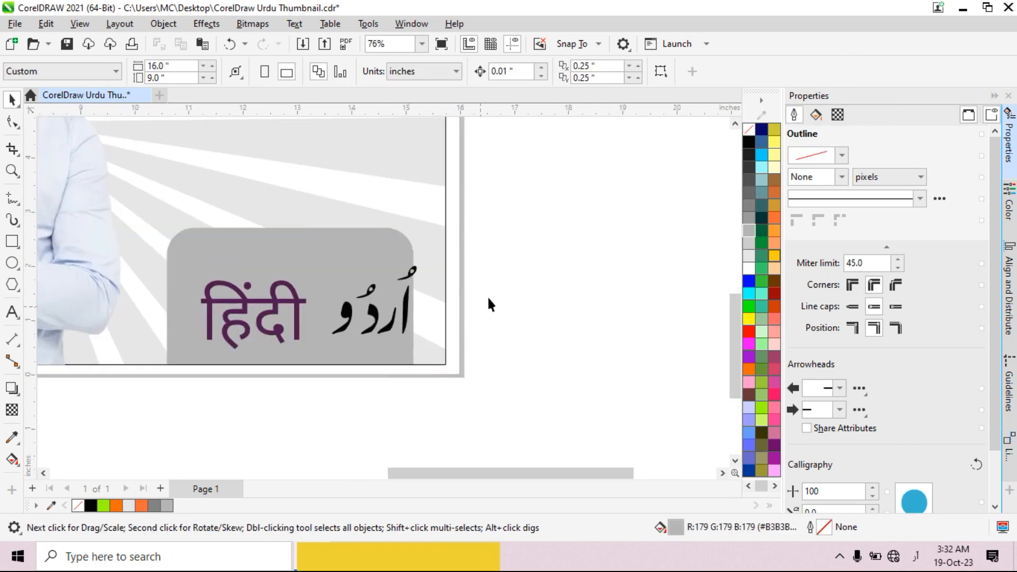
{"action": "left_click_drag", "start_coordinate": [170, 357], "coordinate": [170, 359]}
{"action": "scroll", "coordinate": [238, 334], "scroll_direction": "up", "scroll_amount": 2}
{"action": "left_click_drag", "start_coordinate": [292, 274], "coordinate": [263, 272]}
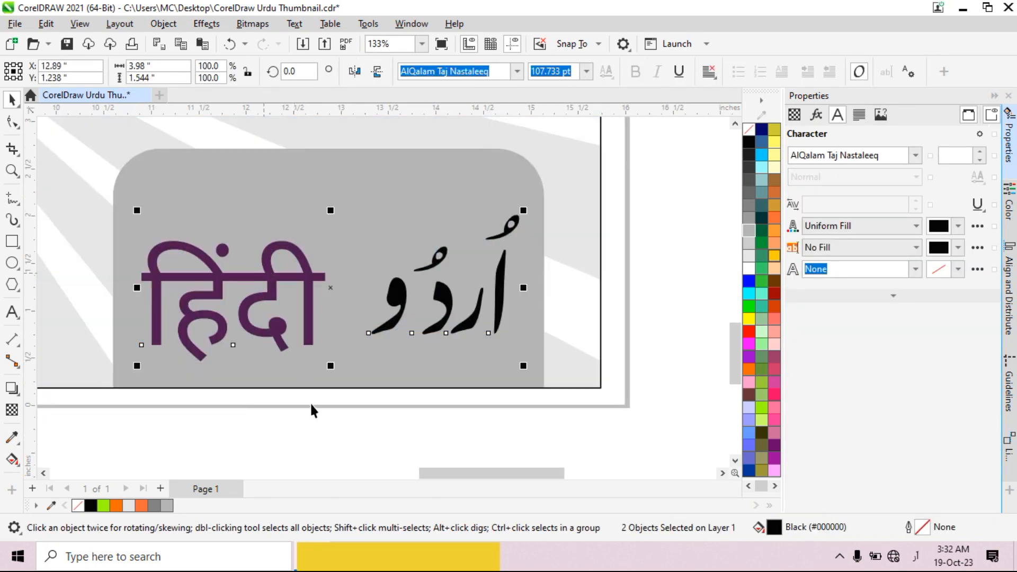
{"action": "left_click", "coordinate": [311, 411]}
- Draw a narrow white vertical divider, about 0.14 by 2.28 inches, between the Hindi and Urdu words
{"action": "left_click", "coordinate": [12, 241]}
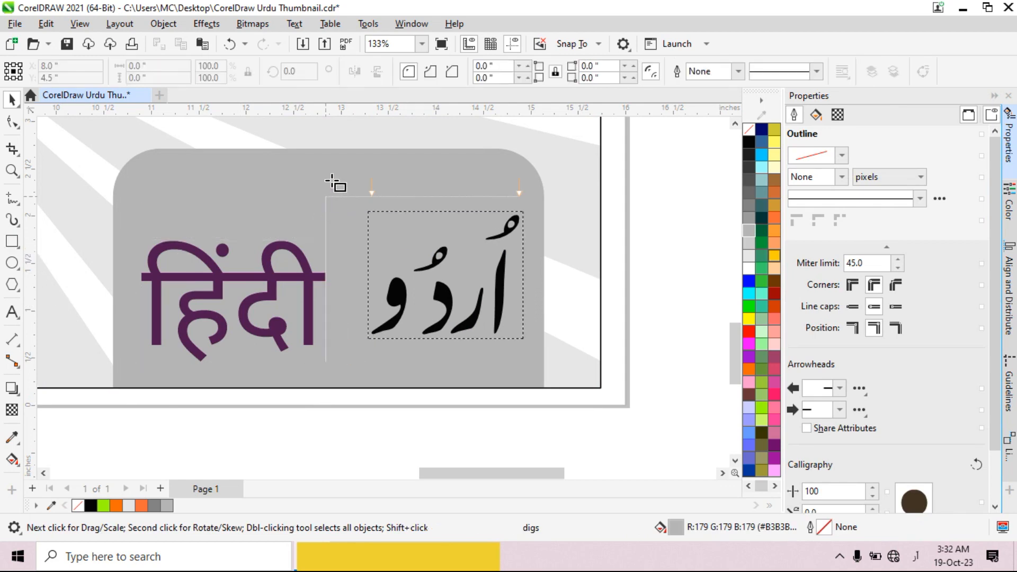
{"action": "left_click_drag", "start_coordinate": [339, 233], "coordinate": [355, 382]}
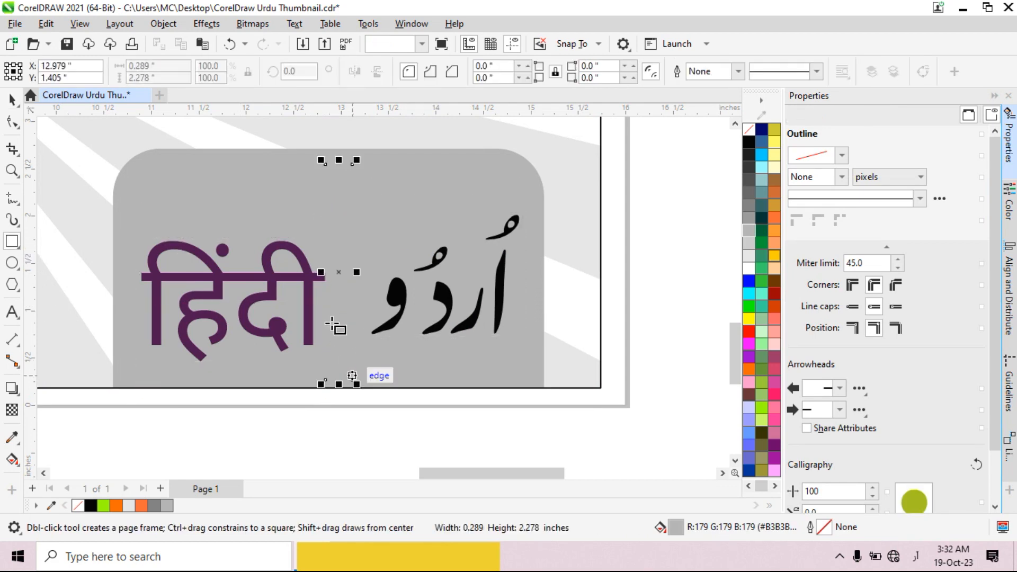
{"action": "left_click_drag", "start_coordinate": [319, 272], "coordinate": [334, 272]}
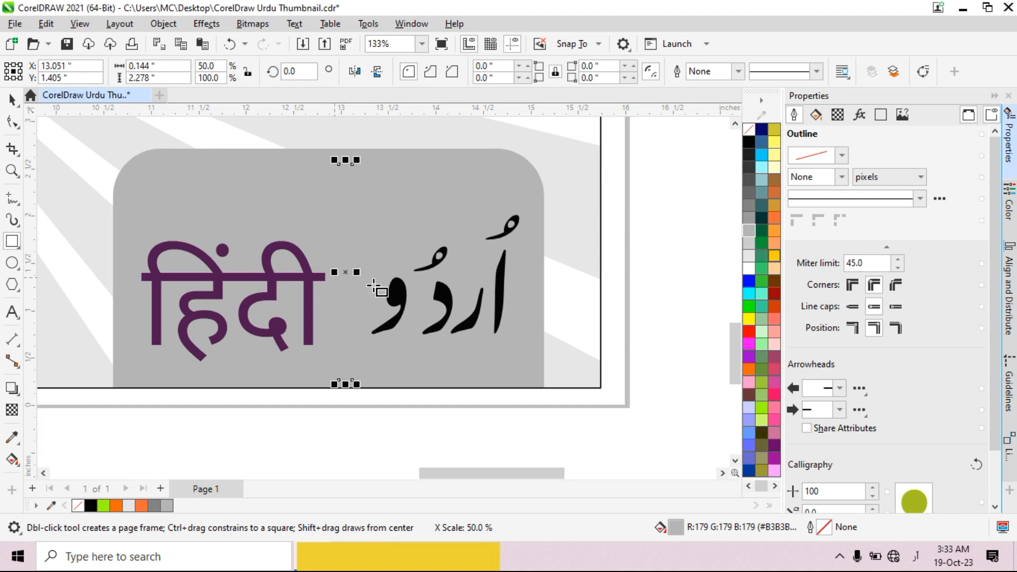
{"action": "left_click", "coordinate": [747, 266]}
{"action": "left_click", "coordinate": [13, 101]}
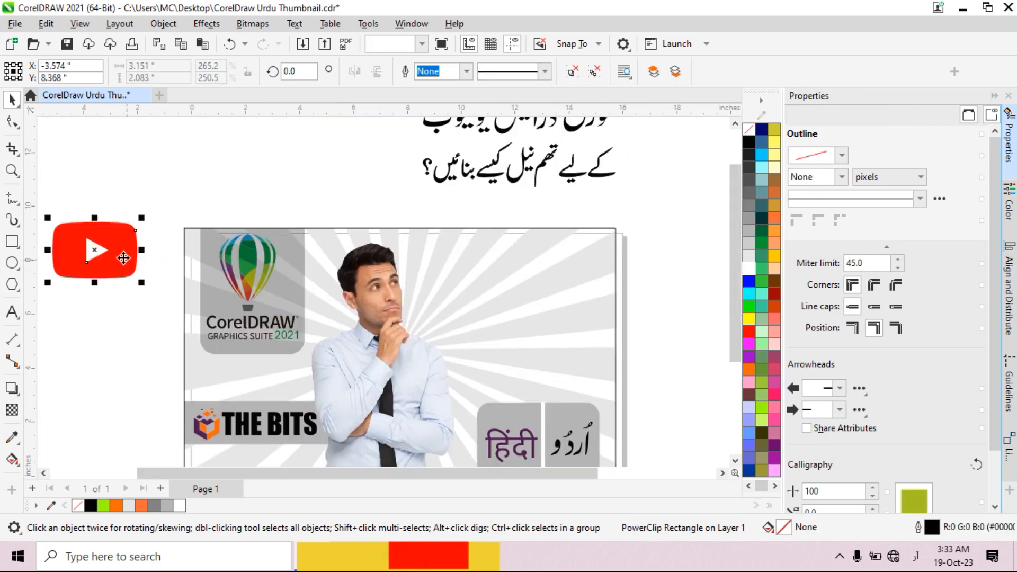
- Move the YouTube logo into the thumbnail, between the CorelDRAW panel and THE BITS logo
{"action": "left_click_drag", "start_coordinate": [122, 259], "coordinate": [279, 380]}
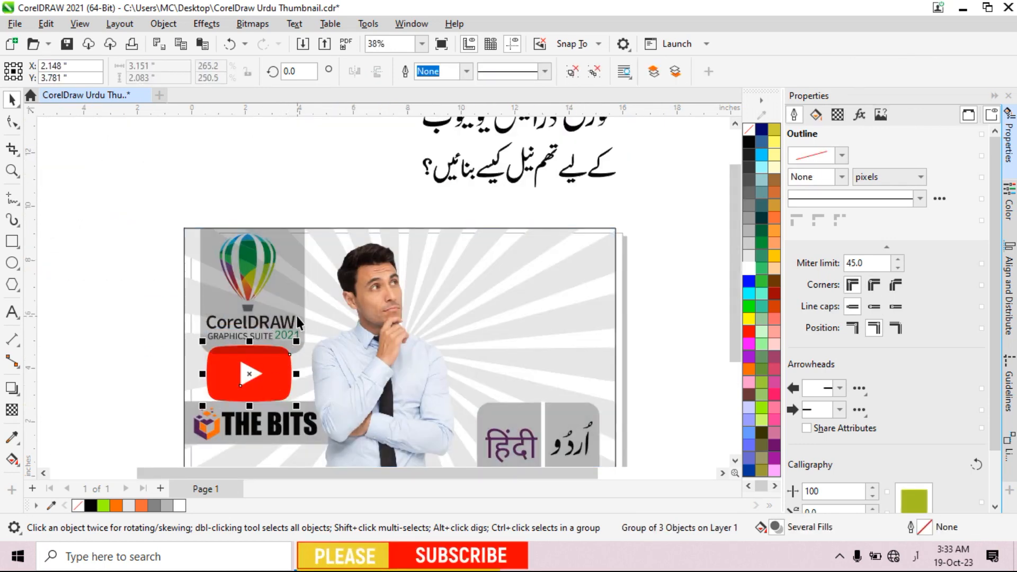
{"action": "scroll", "coordinate": [296, 313], "scroll_direction": "down", "scroll_amount": 2}
- Edit the background's PowerClip contents, moving THE BITS grey rectangle down and widening it to about 5.96 inches
{"action": "scroll", "coordinate": [264, 401], "scroll_direction": "up", "scroll_amount": 4}
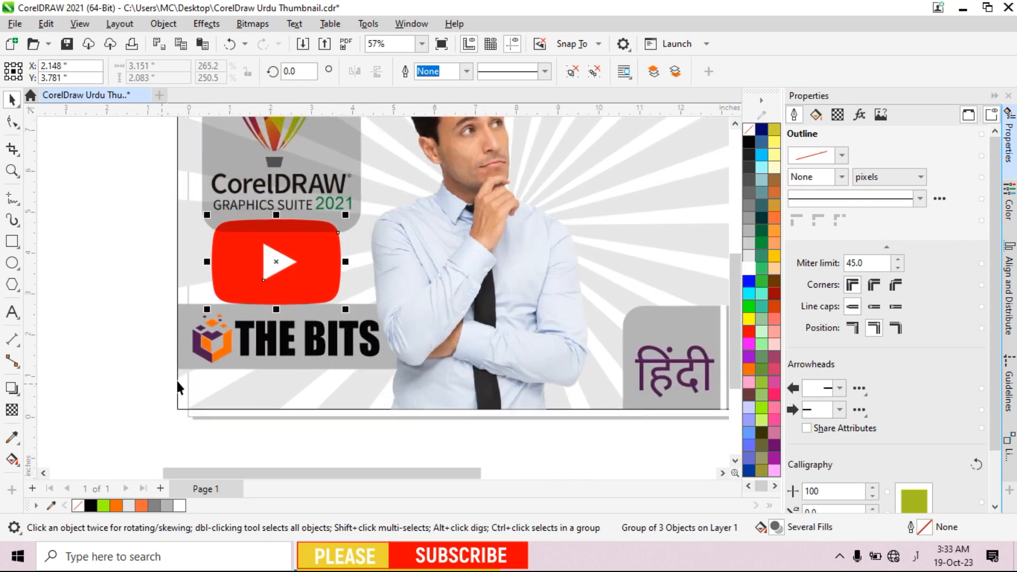
{"action": "double_click", "coordinate": [186, 355]}
{"action": "left_click_drag", "start_coordinate": [199, 348], "coordinate": [201, 359]}
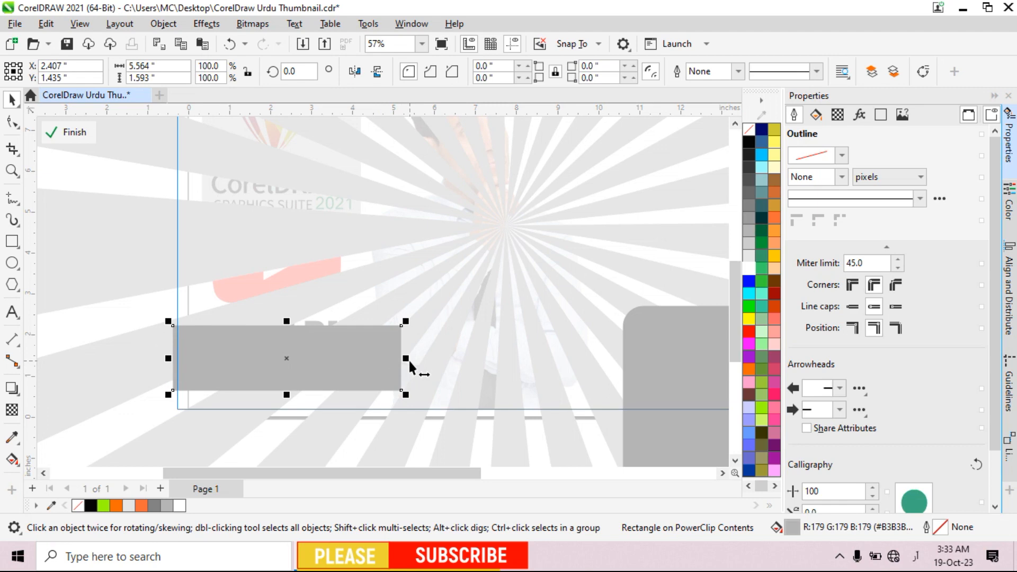
{"action": "left_click_drag", "start_coordinate": [407, 358], "coordinate": [422, 357]}
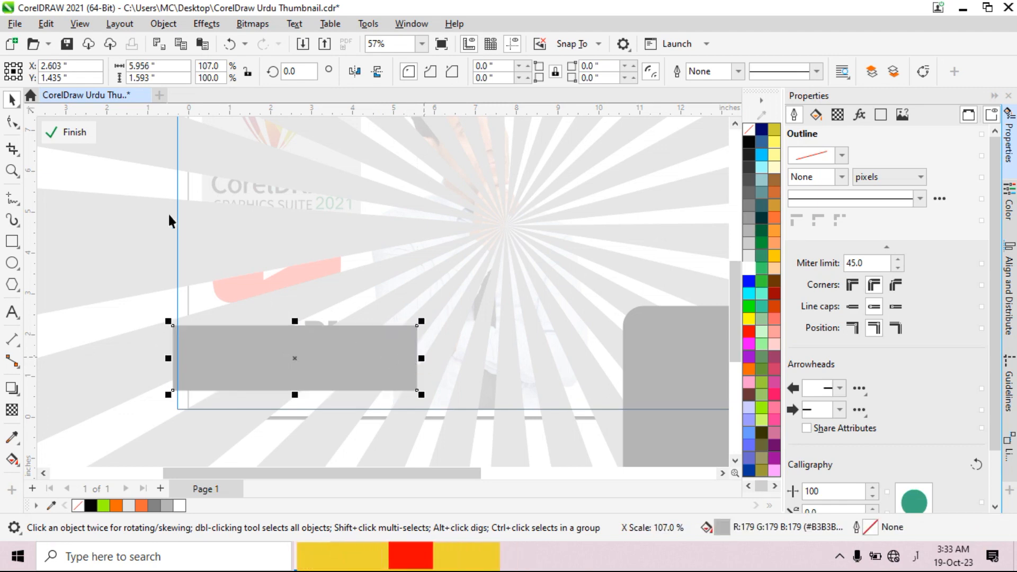
{"action": "left_click", "coordinate": [73, 132]}
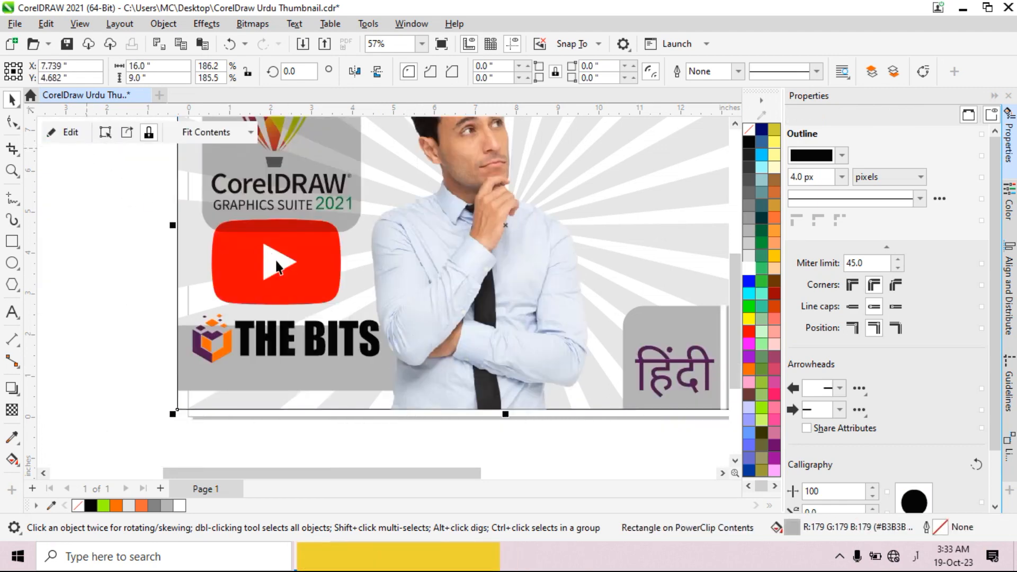
- Move the YouTube logo slightly down and right, and shrink it to about 2.66 by 1.76 inches
{"action": "scroll", "coordinate": [290, 250], "scroll_direction": "up", "scroll_amount": 1}
{"action": "left_click", "coordinate": [283, 257]}
{"action": "left_click_drag", "start_coordinate": [284, 257], "coordinate": [298, 270]}
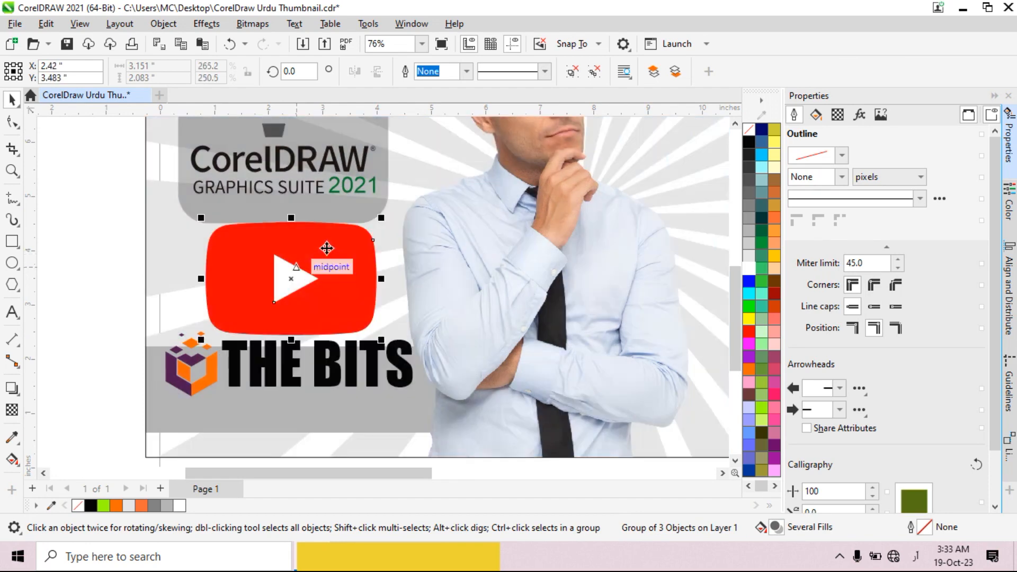
{"action": "left_click_drag", "start_coordinate": [377, 225], "coordinate": [349, 239]}
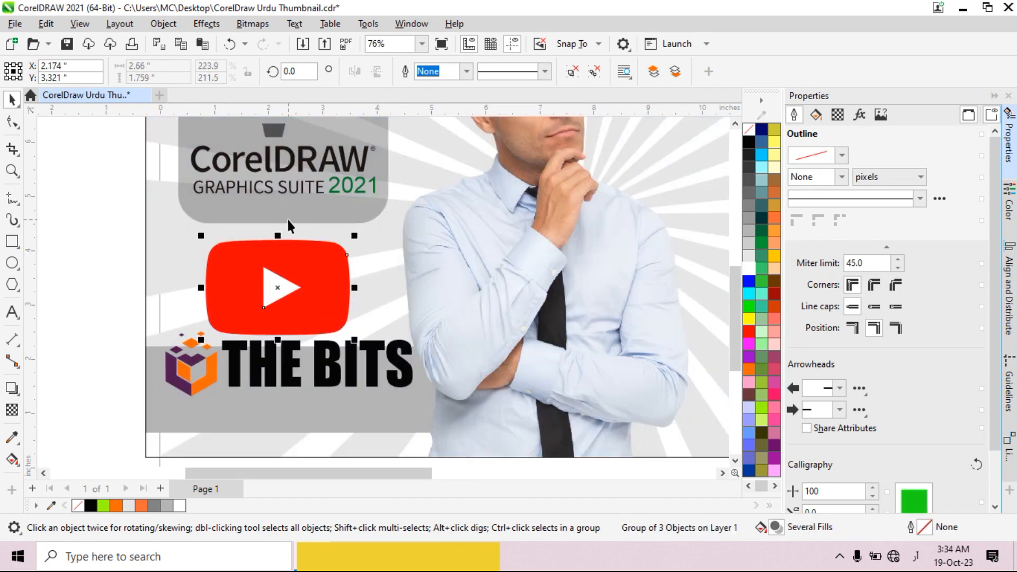
- Shorten the grey CorelDRAW panel from its lower edge to a height of about 4.33 inches
{"action": "left_click", "coordinate": [287, 217]}
{"action": "scroll", "coordinate": [288, 236], "scroll_direction": "down", "scroll_amount": 2}
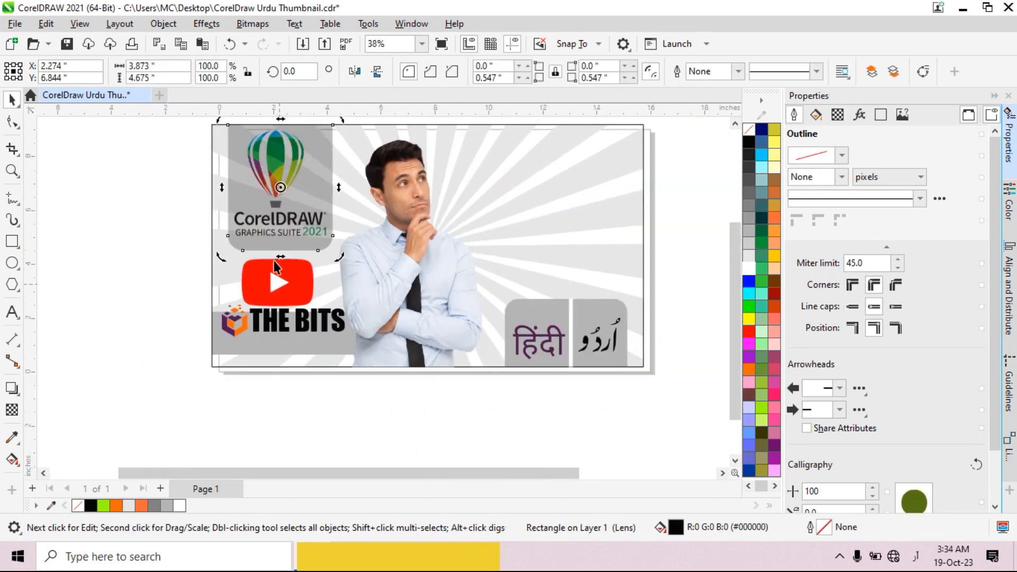
{"action": "left_click", "coordinate": [177, 168]}
{"action": "left_click", "coordinate": [316, 160]}
{"action": "scroll", "coordinate": [268, 295], "scroll_direction": "up", "scroll_amount": 3}
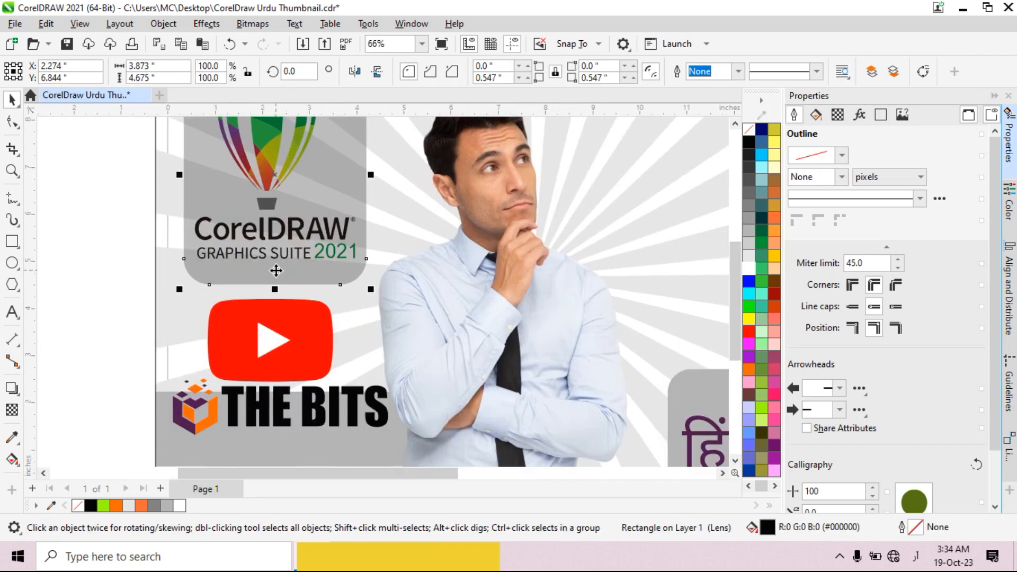
{"action": "left_click_drag", "start_coordinate": [267, 295], "coordinate": [281, 276]}
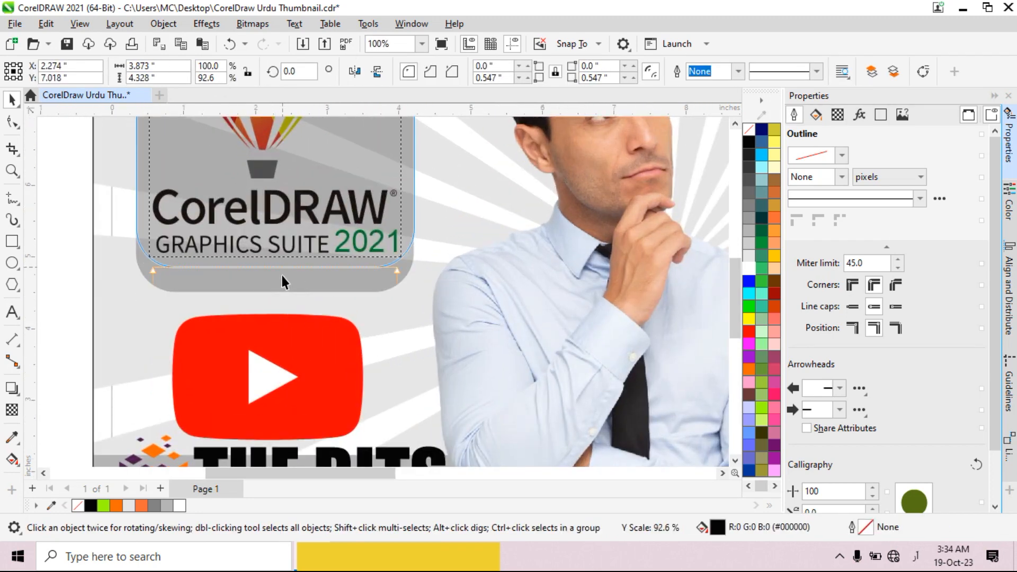
- Move the grey CorelDRAW panel slightly up and right, to about X 2.42, Y 7.10 inches
{"action": "scroll", "coordinate": [281, 273], "scroll_direction": "down", "scroll_amount": 3}
{"action": "scroll", "coordinate": [245, 328], "scroll_direction": "up", "scroll_amount": 3}
{"action": "scroll", "coordinate": [238, 286], "scroll_direction": "down", "scroll_amount": 3}
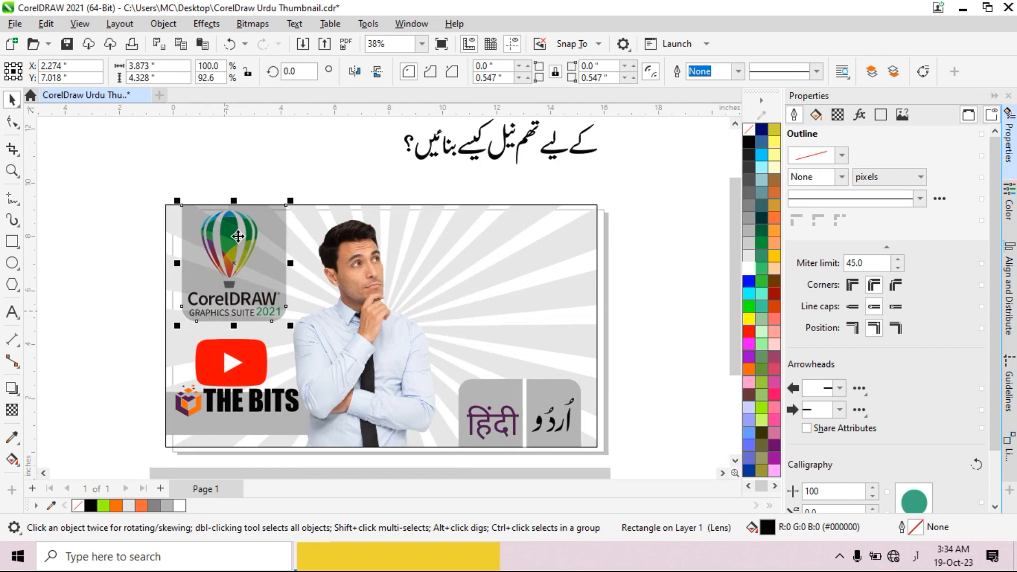
{"action": "scroll", "coordinate": [231, 240], "scroll_direction": "up", "scroll_amount": 2}
{"action": "left_click_drag", "start_coordinate": [231, 240], "coordinate": [243, 236]}
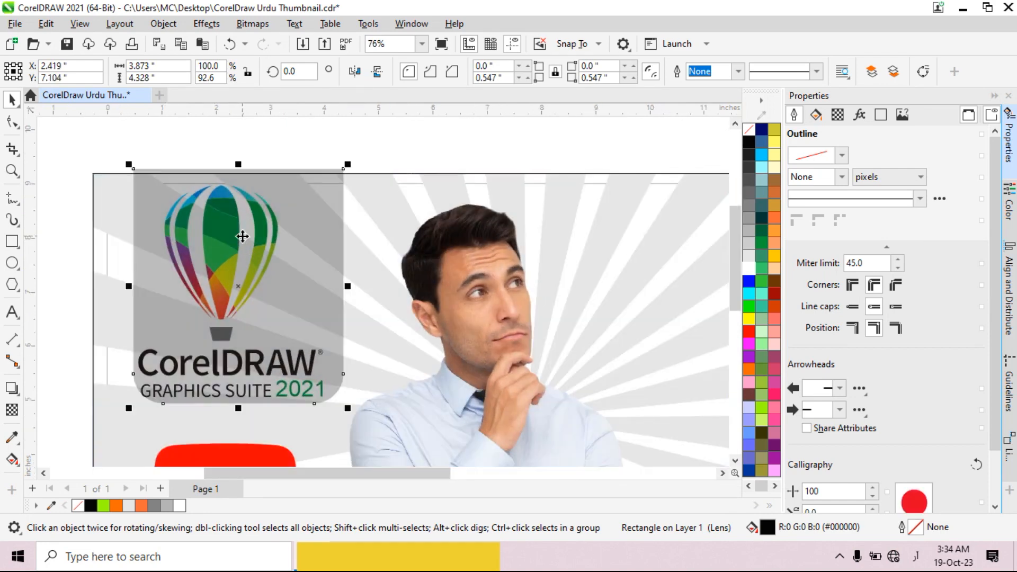
- PowerClip the grey CorelDRAW panel inside the sunburst background
{"action": "right_click", "coordinate": [313, 199]}
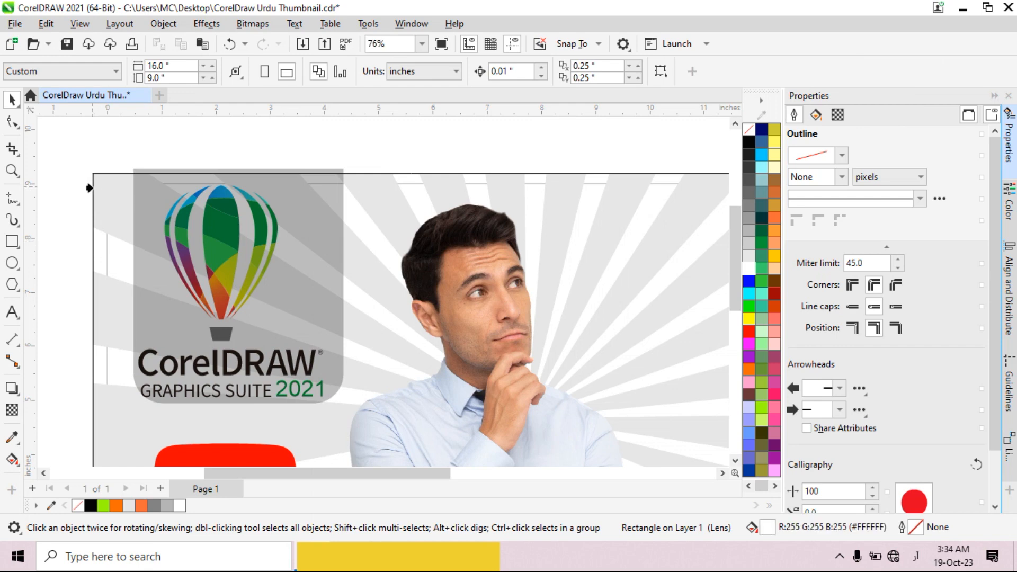
{"action": "left_click", "coordinate": [89, 189]}
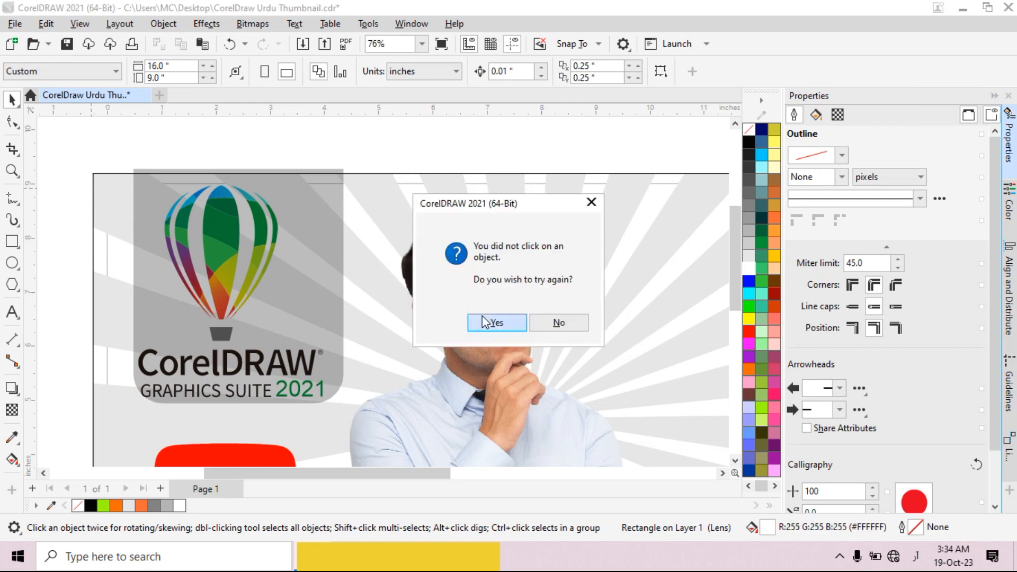
{"action": "left_click", "coordinate": [496, 322]}
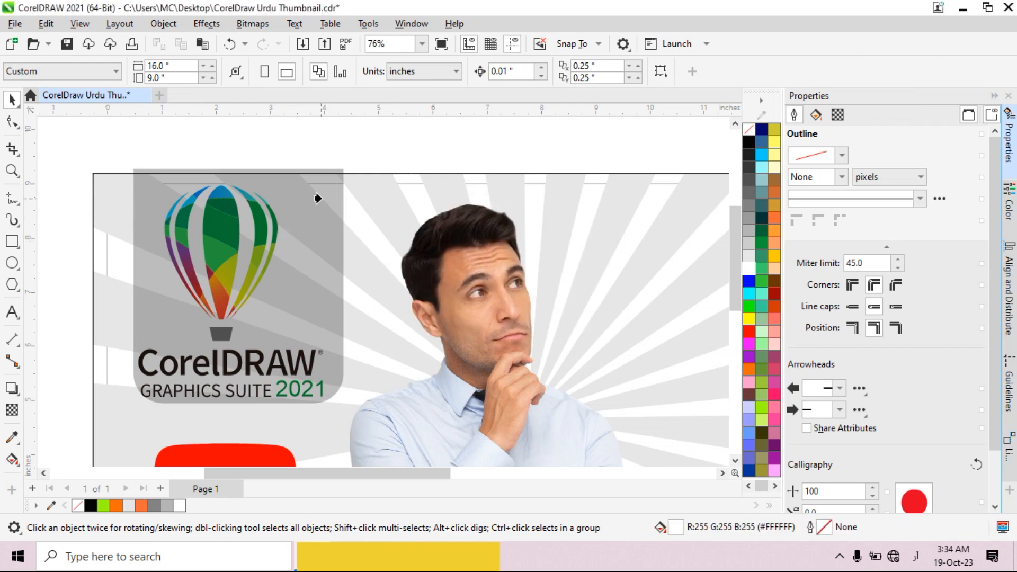
{"action": "left_click", "coordinate": [89, 181]}
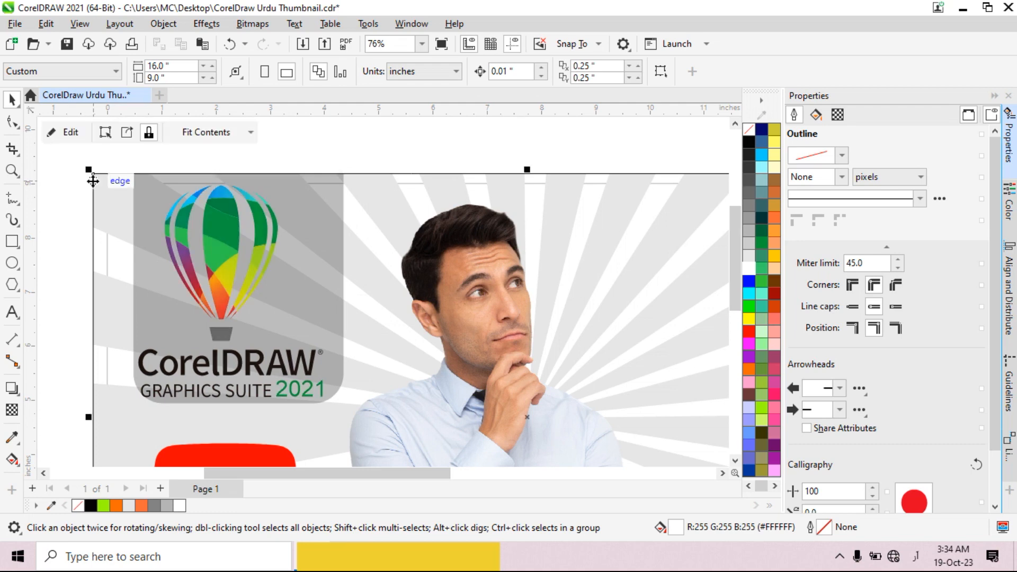
{"action": "key", "text": "Escape"}
- Shrink the CorelDRAW logo to about 3.13 by 3.60 inches and centre it on its grey panel
{"action": "left_click_drag", "start_coordinate": [132, 363], "coordinate": [109, 406]}
{"action": "left_click_drag", "start_coordinate": [212, 290], "coordinate": [223, 279]}
{"action": "left_click_drag", "start_coordinate": [337, 403], "coordinate": [323, 388]}
{"action": "scroll", "coordinate": [247, 305], "scroll_direction": "down", "scroll_amount": 5}
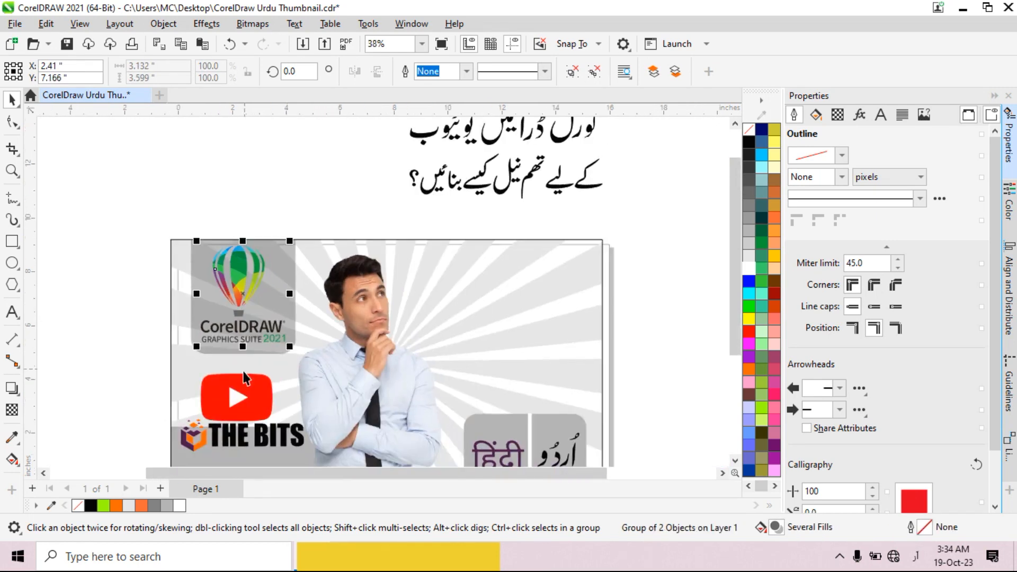
- Move the YouTube logo up and right, under the CorelDRAW logo, to about X 2.41, Y 3.59 inches
{"action": "scroll", "coordinate": [243, 372], "scroll_direction": "up", "scroll_amount": 4}
{"action": "left_click", "coordinate": [238, 399]}
{"action": "left_click_drag", "start_coordinate": [238, 398], "coordinate": [249, 380]}
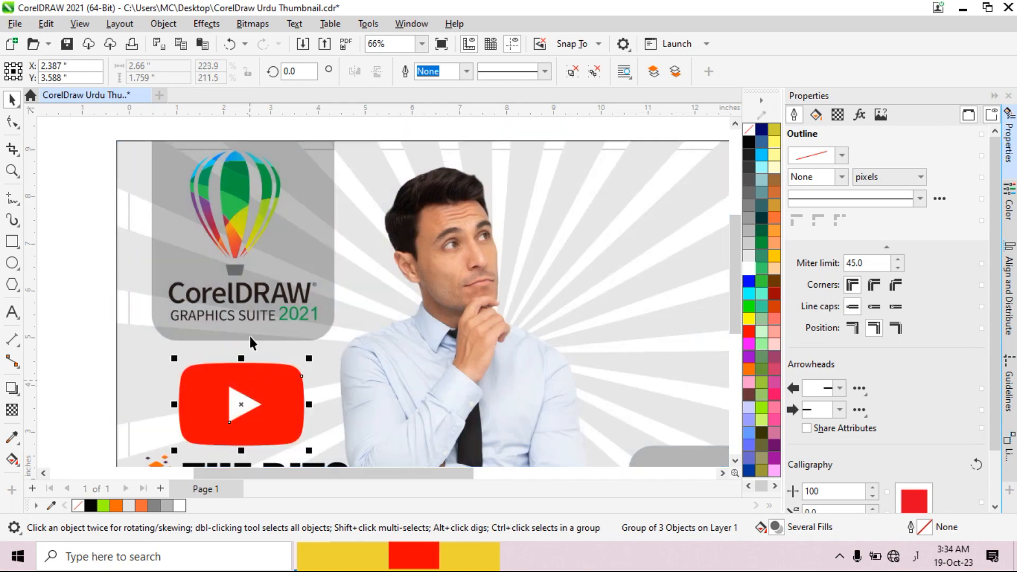
{"action": "scroll", "coordinate": [231, 380], "scroll_direction": "down", "scroll_amount": 4}
{"action": "scroll", "coordinate": [231, 380], "scroll_direction": "up", "scroll_amount": 3}
{"action": "left_click_drag", "start_coordinate": [301, 356], "coordinate": [302, 354]}
{"action": "scroll", "coordinate": [153, 306], "scroll_direction": "down", "scroll_amount": 2}
{"action": "scroll", "coordinate": [153, 312], "scroll_direction": "down", "scroll_amount": 3}
{"action": "scroll", "coordinate": [185, 356], "scroll_direction": "up", "scroll_amount": 2}
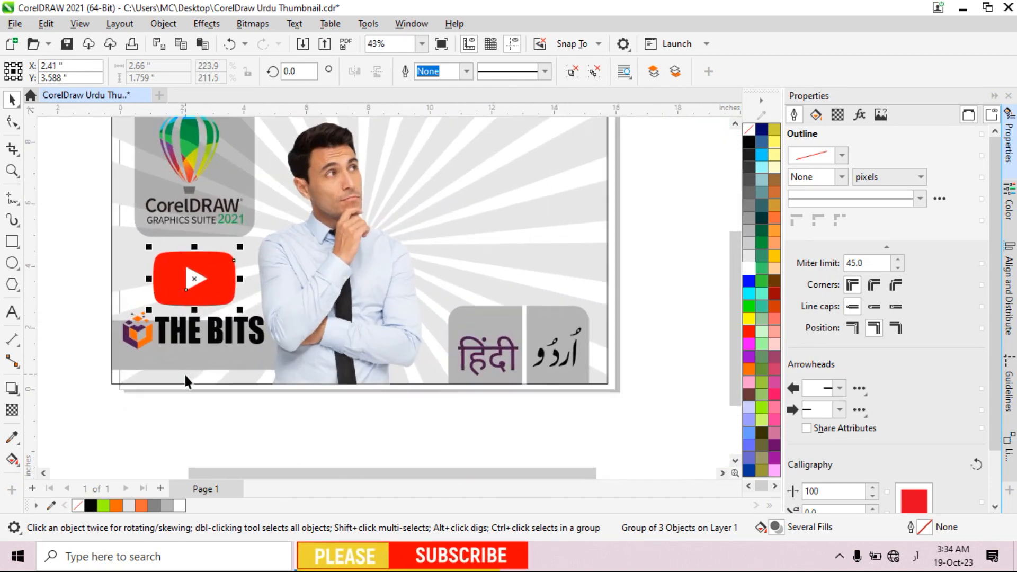
- Move the whole THE BITS logo down so it sits centred on its grey rectangle
{"action": "left_click", "coordinate": [103, 355]}
{"action": "left_click_drag", "start_coordinate": [289, 304], "coordinate": [289, 304]}
{"action": "scroll", "coordinate": [154, 329], "scroll_direction": "up", "scroll_amount": 2}
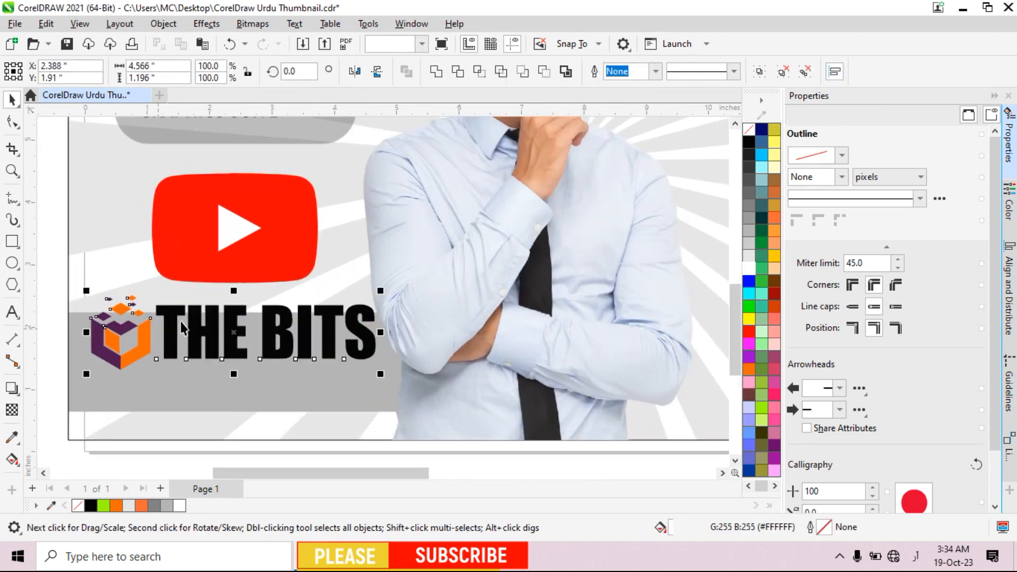
{"action": "left_click_drag", "start_coordinate": [174, 321], "coordinate": [172, 345]}
{"action": "scroll", "coordinate": [191, 325], "scroll_direction": "down", "scroll_amount": 2}
{"action": "left_click", "coordinate": [237, 409]}
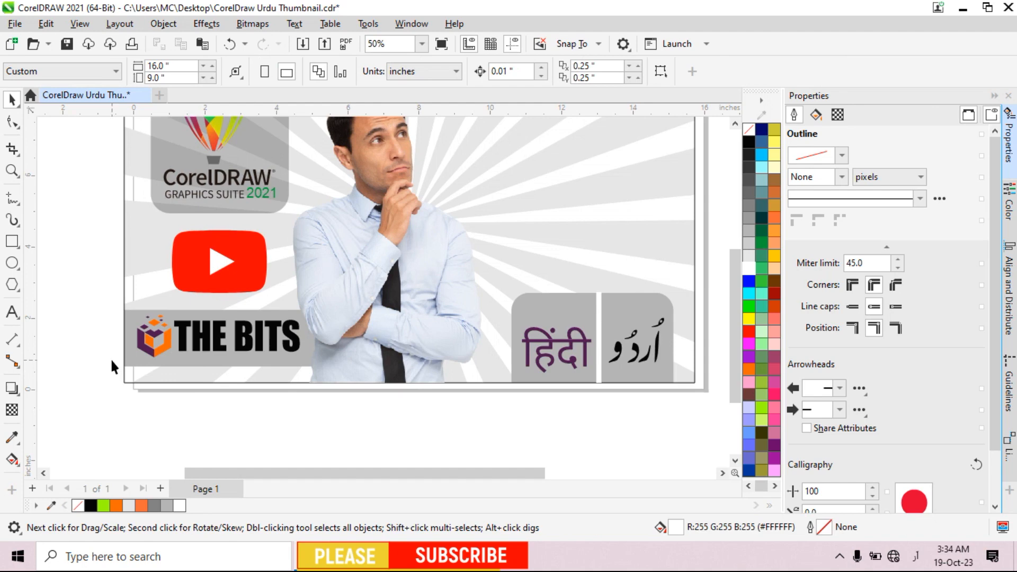
- Draw a white rounded rectangle, about 10.65 by 1.76 inches, beside the man's head and extending past the page's right edge
{"action": "scroll", "coordinate": [455, 358], "scroll_direction": "down", "scroll_amount": 2}
{"action": "scroll", "coordinate": [415, 344], "scroll_direction": "up", "scroll_amount": 2}
{"action": "scroll", "coordinate": [403, 227], "scroll_direction": "down", "scroll_amount": 2}
{"action": "scroll", "coordinate": [392, 222], "scroll_direction": "up", "scroll_amount": 1}
{"action": "scroll", "coordinate": [380, 221], "scroll_direction": "down", "scroll_amount": 1}
{"action": "scroll", "coordinate": [380, 221], "scroll_direction": "up", "scroll_amount": 1}
{"action": "left_click", "coordinate": [13, 243]}
{"action": "mouse_move", "coordinate": [409, 276]}
{"action": "left_mouse_down"}
{"action": "mouse_move", "coordinate": [291, 318]}
{"action": "mouse_move", "coordinate": [206, 318]}
{"action": "left_mouse_up"}
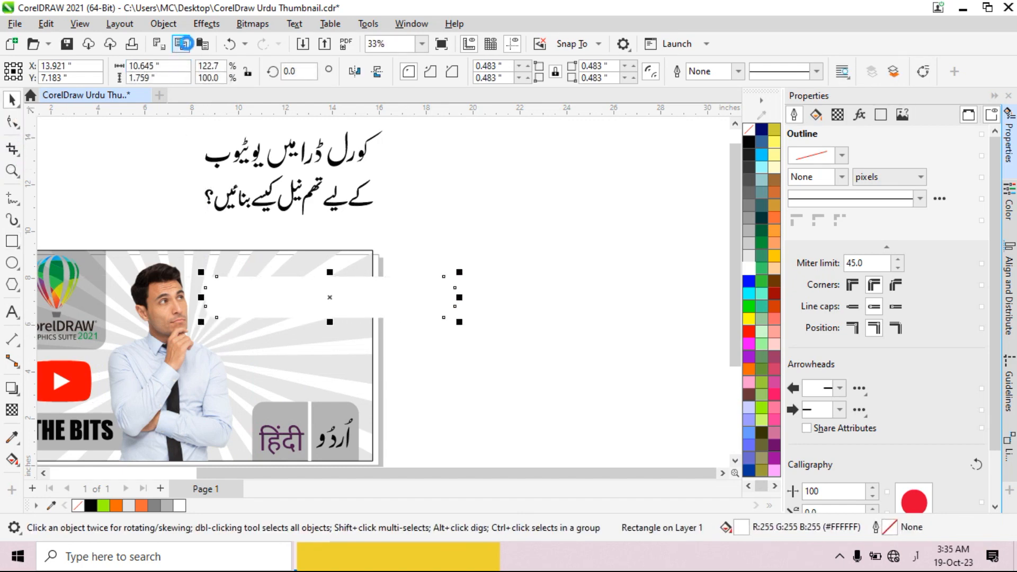
- Duplicate the white rounded bar below the first one and shift the copy left to about X 12.17, Y 4.96 inches
{"action": "left_click_drag", "start_coordinate": [365, 296], "coordinate": [377, 346]}
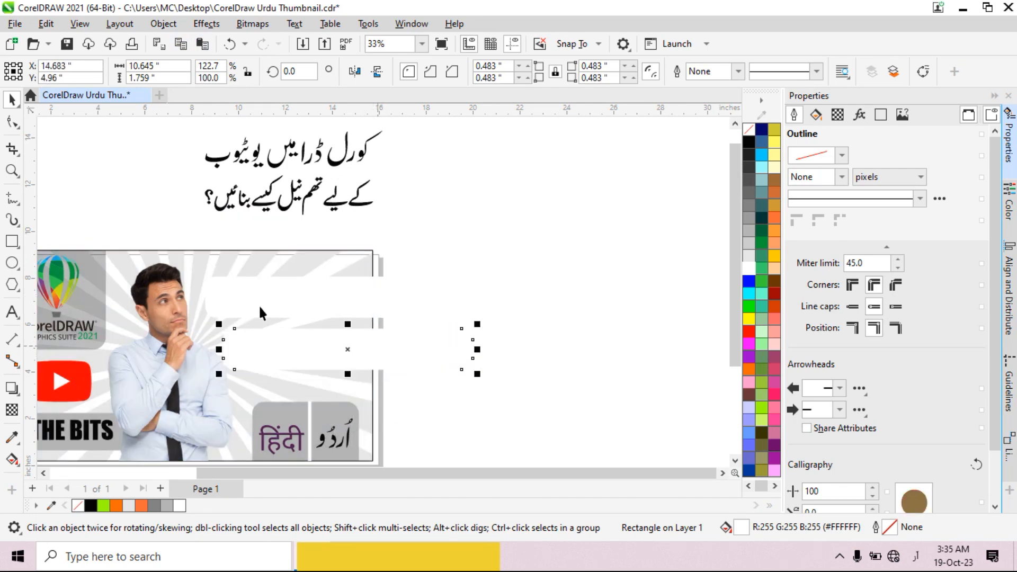
{"action": "scroll", "coordinate": [259, 314], "scroll_direction": "up", "scroll_amount": 1}
{"action": "left_click_drag", "start_coordinate": [329, 369], "coordinate": [238, 372]}
- Bring the man's photo in front of the white rounded bars
{"action": "scroll", "coordinate": [250, 368], "scroll_direction": "down", "scroll_amount": 2}
{"action": "left_click", "coordinate": [236, 403]}
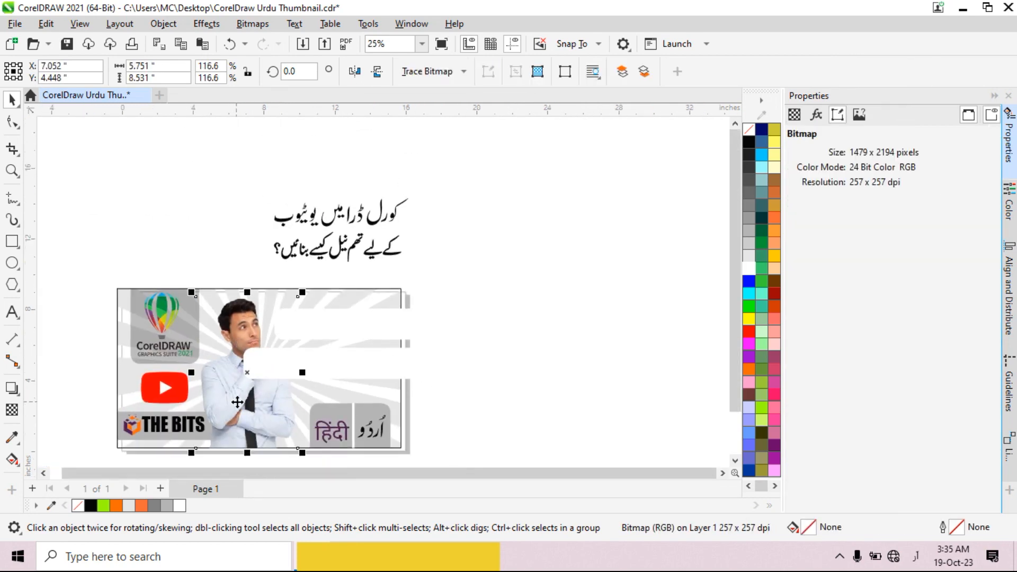
{"action": "right_click", "coordinate": [237, 402]}
{"action": "mouse_move", "coordinate": [315, 260]}
{"action": "left_click", "coordinate": [392, 256]}
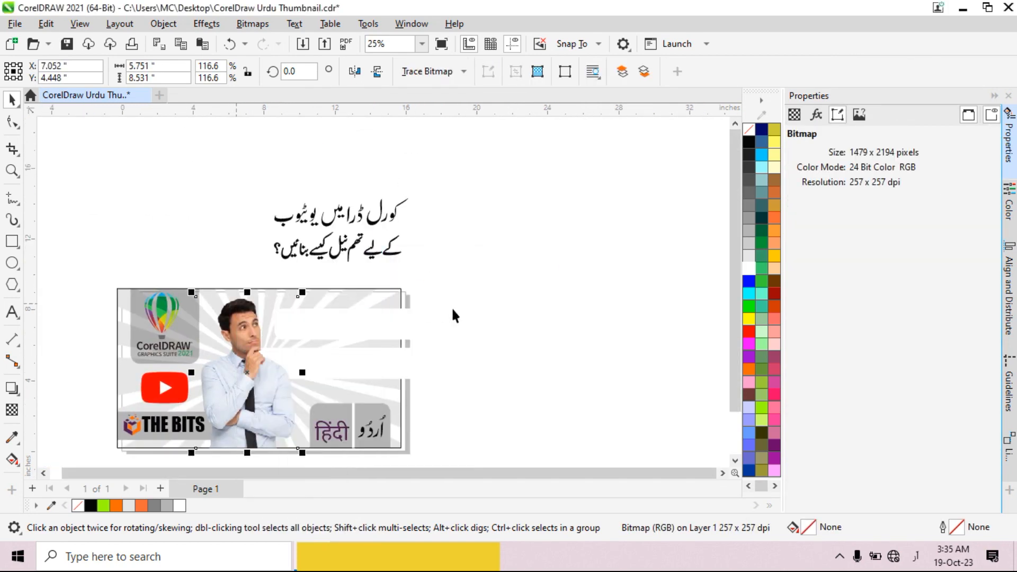
- Fill both rounded bars with light grey, R179 G179 B179
{"action": "left_click", "coordinate": [398, 348]}
{"action": "scroll", "coordinate": [399, 350], "scroll_direction": "up", "scroll_amount": 1}
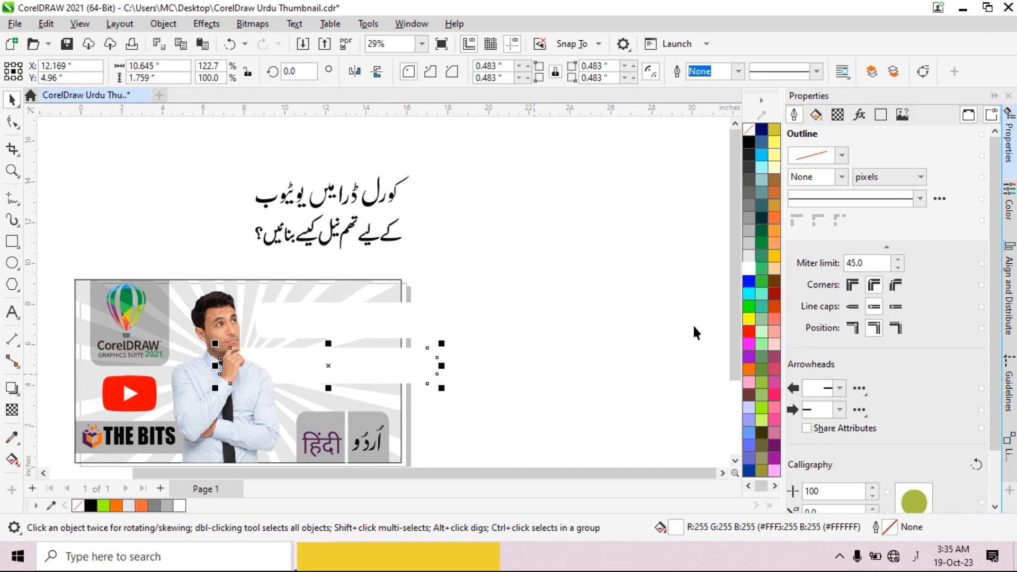
{"action": "left_click", "coordinate": [749, 232]}
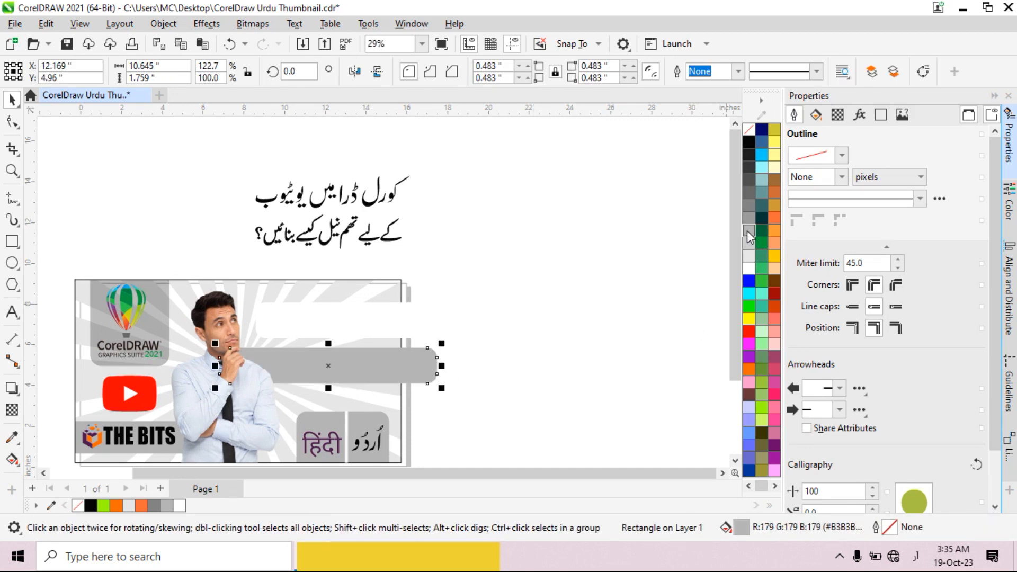
{"action": "left_click", "coordinate": [413, 324]}
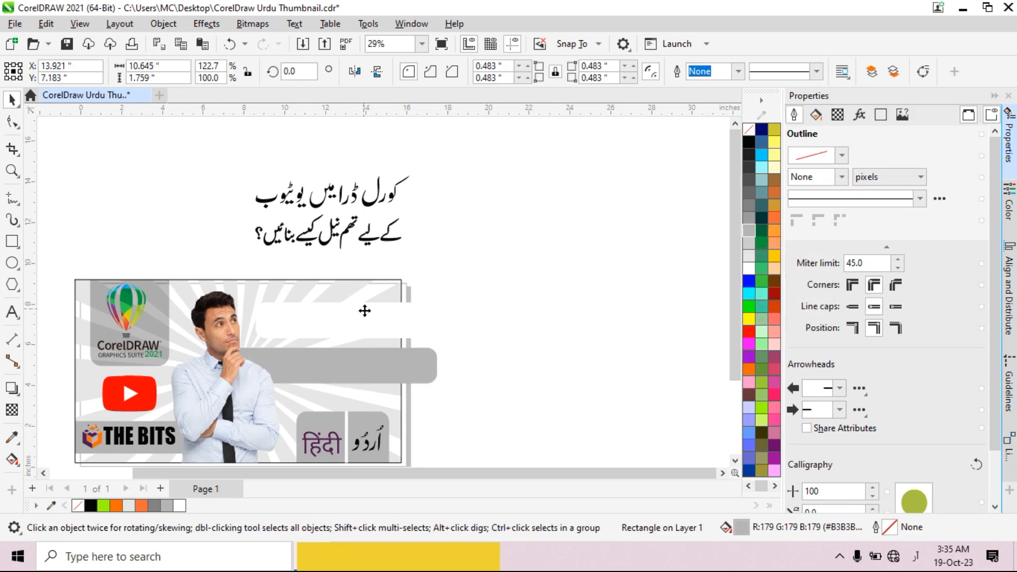
{"action": "left_click", "coordinate": [749, 231]}
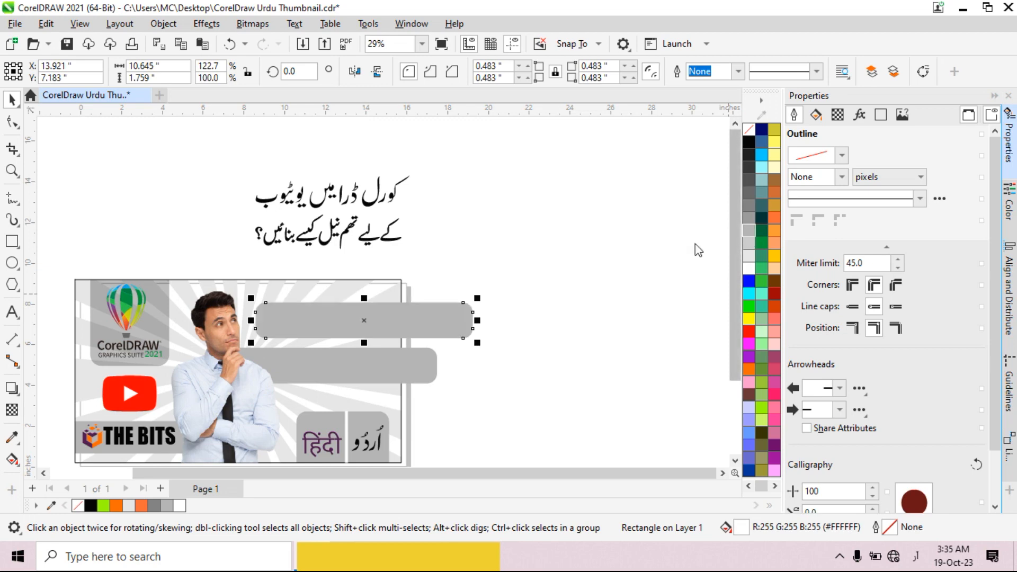
- Apply uniform transparency of 45 to the upper grey bar and 36 to the lower one
{"action": "left_click", "coordinate": [435, 300]}
{"action": "left_click", "coordinate": [430, 317]}
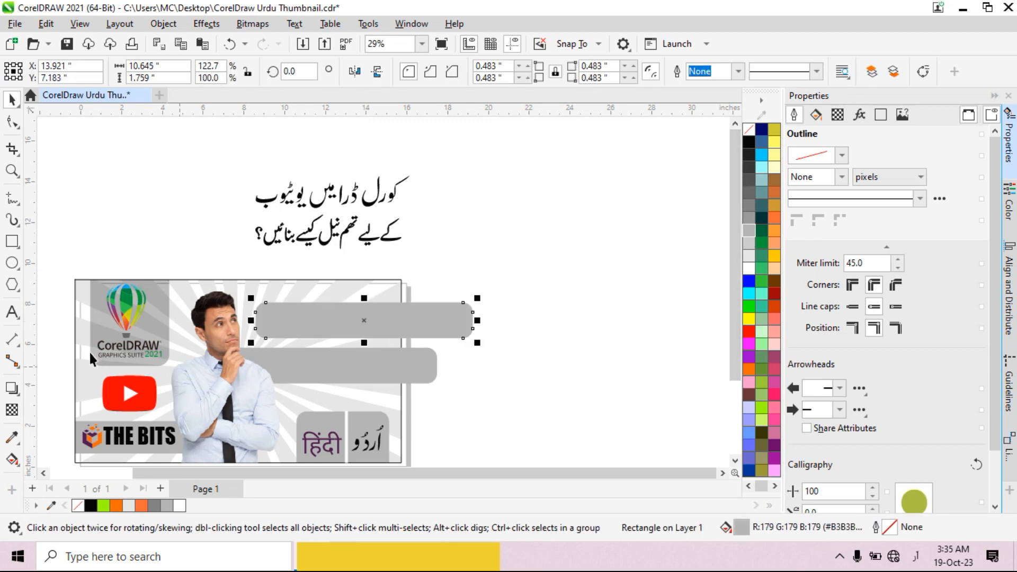
{"action": "left_click", "coordinate": [12, 410]}
{"action": "left_click", "coordinate": [348, 354]}
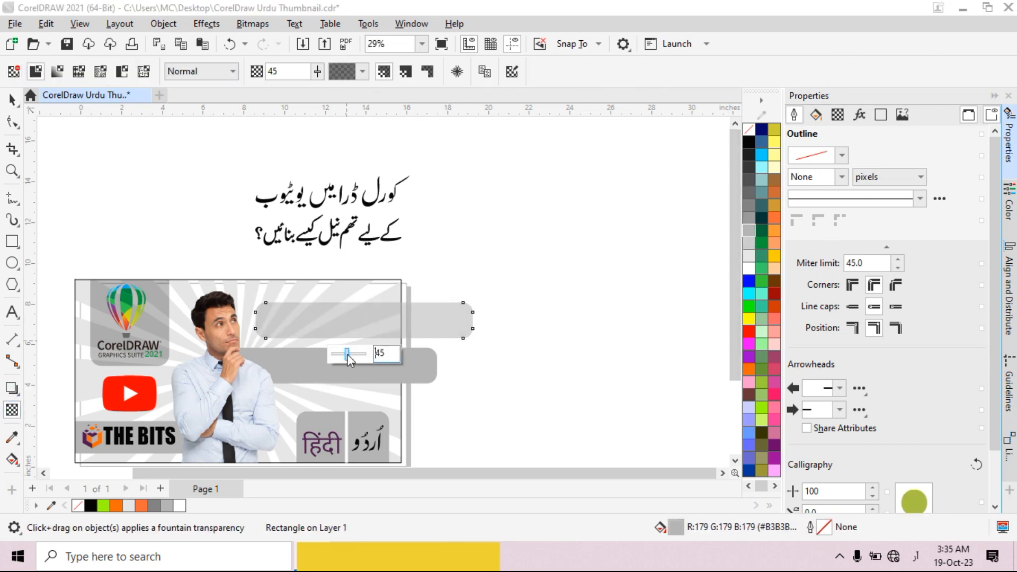
{"action": "left_click", "coordinate": [322, 373]}
{"action": "left_click_drag", "start_coordinate": [297, 399], "coordinate": [309, 400]}
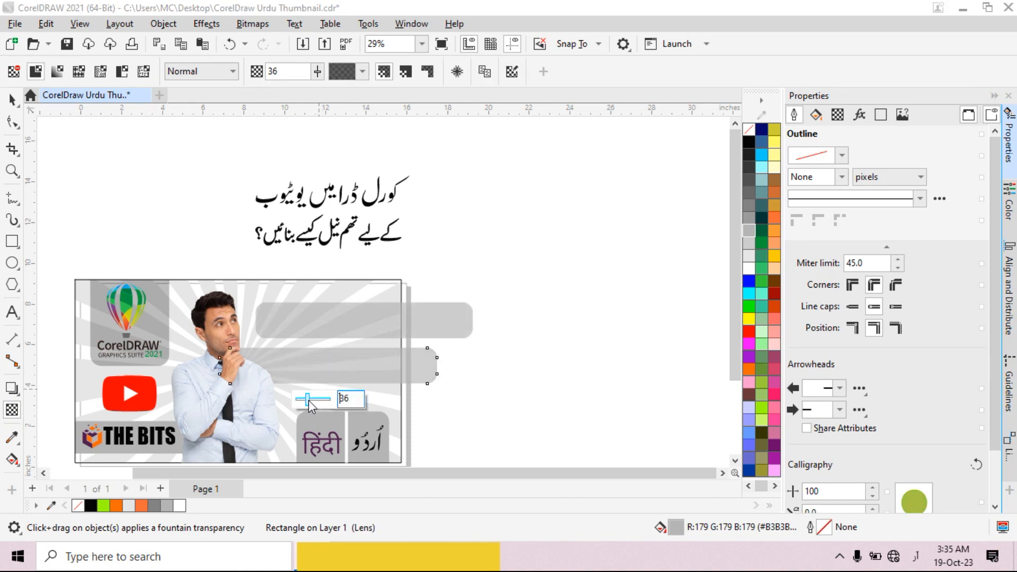
- Move the upper grey bar left to line up with the lower bar, at about X 12.17 inches
{"action": "left_click", "coordinate": [12, 101]}
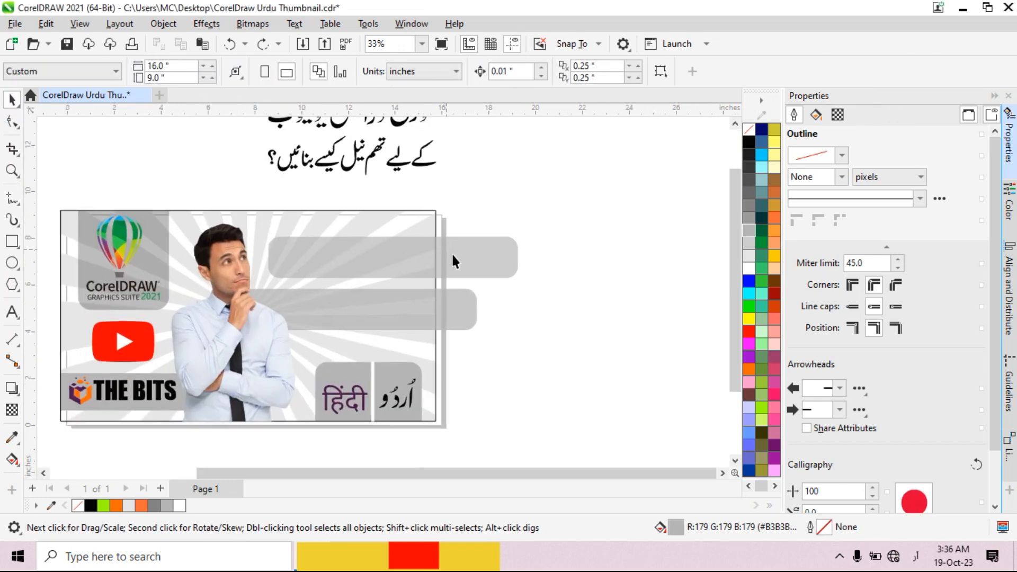
{"action": "left_click_drag", "start_coordinate": [480, 255], "coordinate": [442, 253]}
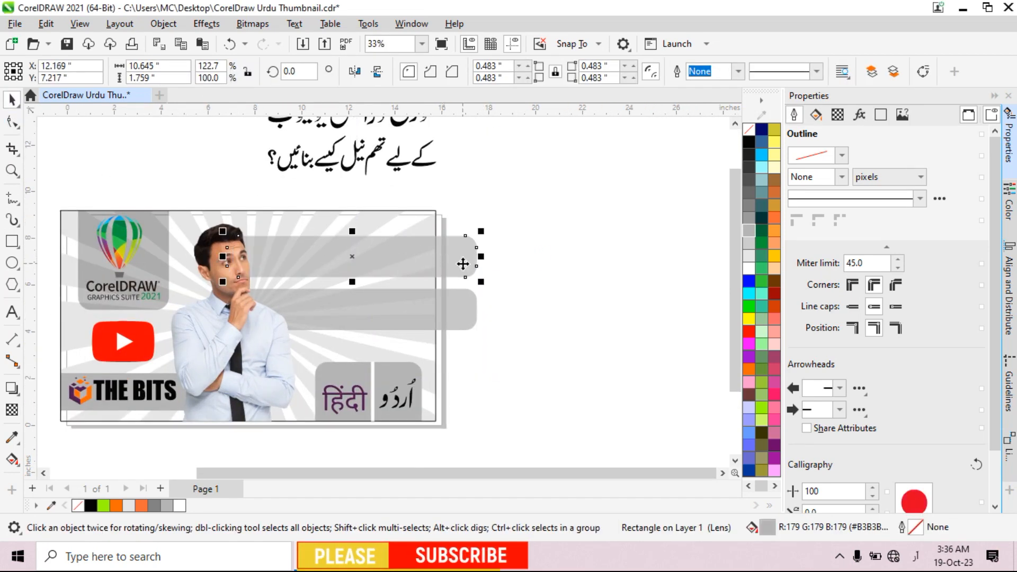
{"action": "left_click_drag", "start_coordinate": [547, 220], "coordinate": [444, 339]}
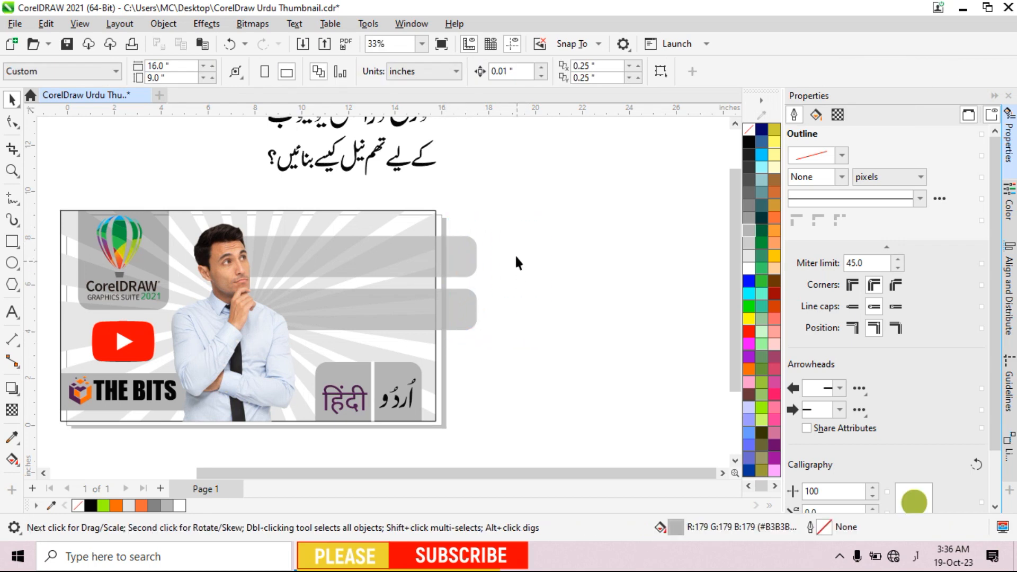
- PowerClip both transparent grey bars inside the sunburst background to trim them at the page's right edge
{"action": "right_click", "coordinate": [370, 253]}
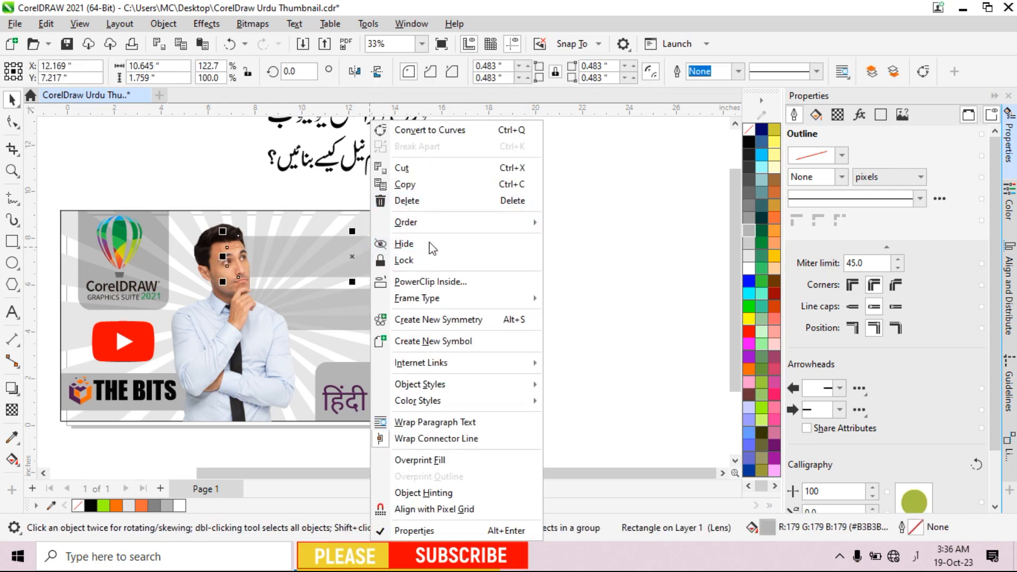
{"action": "left_click", "coordinate": [429, 282]}
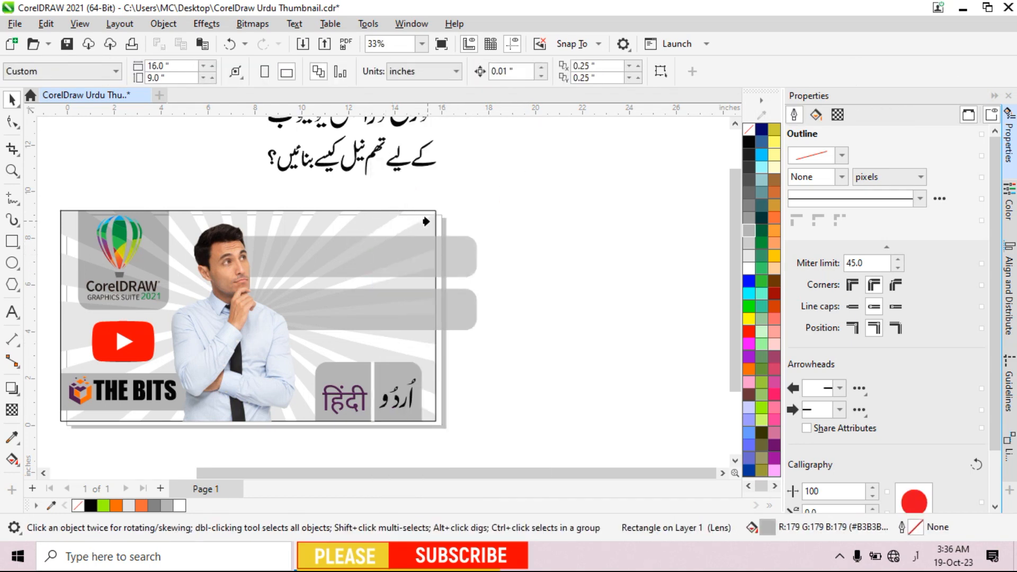
{"action": "left_click", "coordinate": [432, 224]}
{"action": "right_click", "coordinate": [456, 300]}
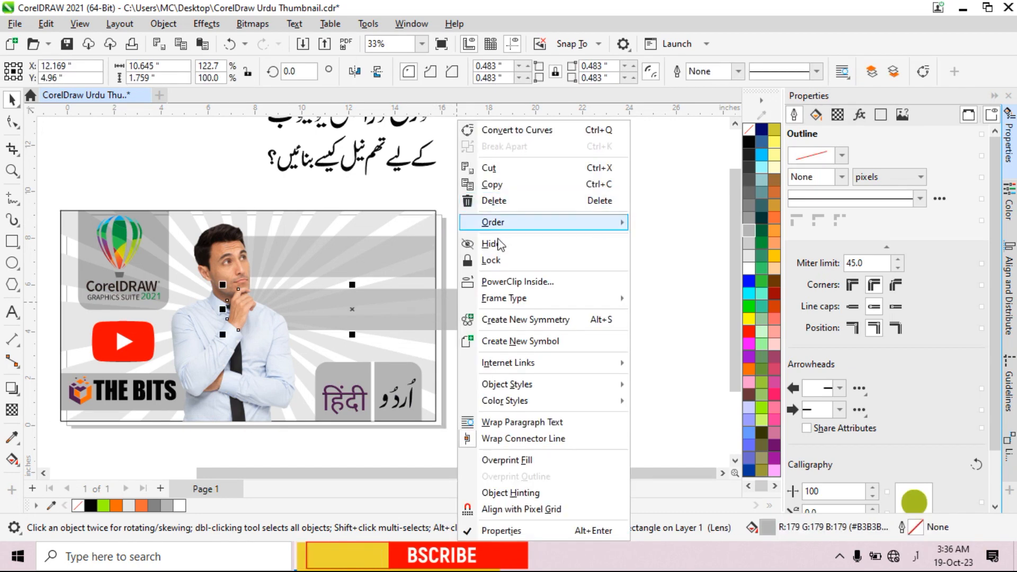
{"action": "left_click", "coordinate": [435, 223]}
{"action": "left_click", "coordinate": [466, 312]}
- Move the first line of the Urdu title up, well away from the second line
{"action": "scroll", "coordinate": [460, 313], "scroll_direction": "down", "scroll_amount": 3}
{"action": "scroll", "coordinate": [427, 211], "scroll_direction": "up", "scroll_amount": 3}
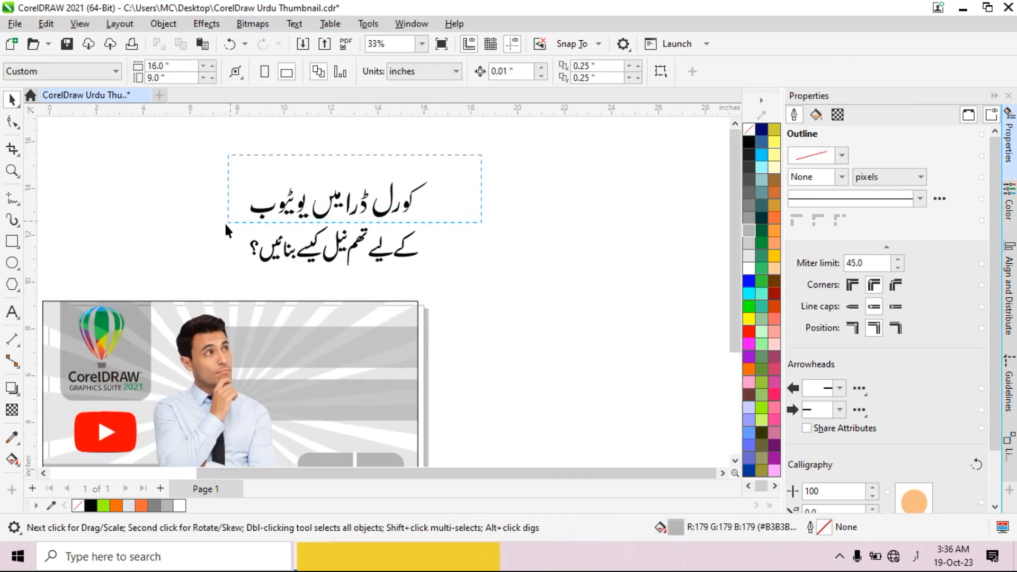
{"action": "left_click_drag", "start_coordinate": [229, 222], "coordinate": [229, 222]}
{"action": "scroll", "coordinate": [306, 350], "scroll_direction": "down", "scroll_amount": 2}
{"action": "left_click_drag", "start_coordinate": [319, 270], "coordinate": [340, 201]}
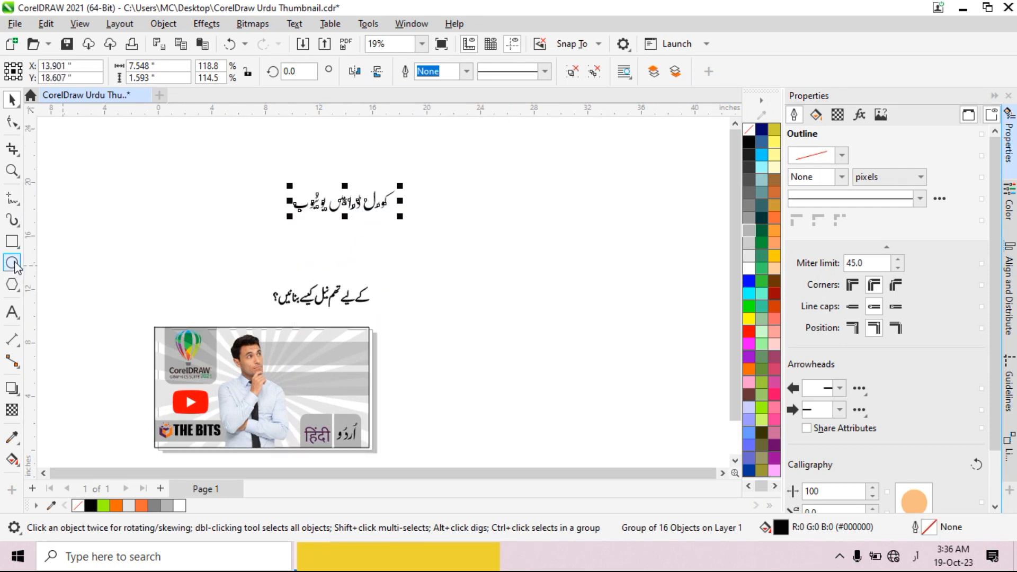
- Add the sample word کورل beside the page, enlarge it, try the AA Sameer Sagar Nastaleeq Bold font on it and delete it
{"action": "left_click", "coordinate": [12, 312]}
{"action": "left_click", "coordinate": [540, 353]}
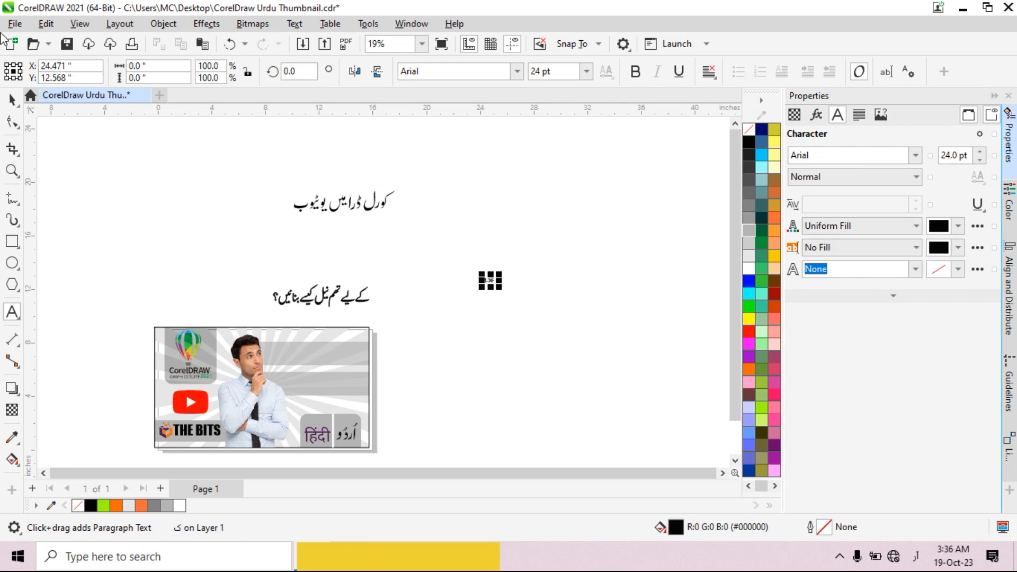
{"action": "left_click", "coordinate": [12, 99]}
{"action": "left_click_drag", "start_coordinate": [498, 280], "coordinate": [587, 231]}
{"action": "left_click", "coordinate": [515, 73]}
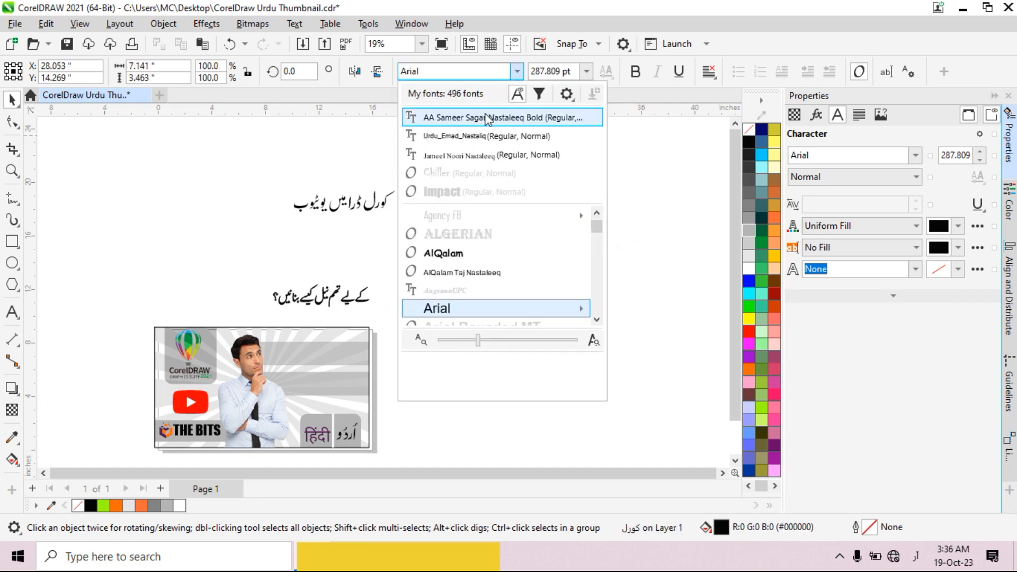
{"action": "left_click", "coordinate": [487, 117]}
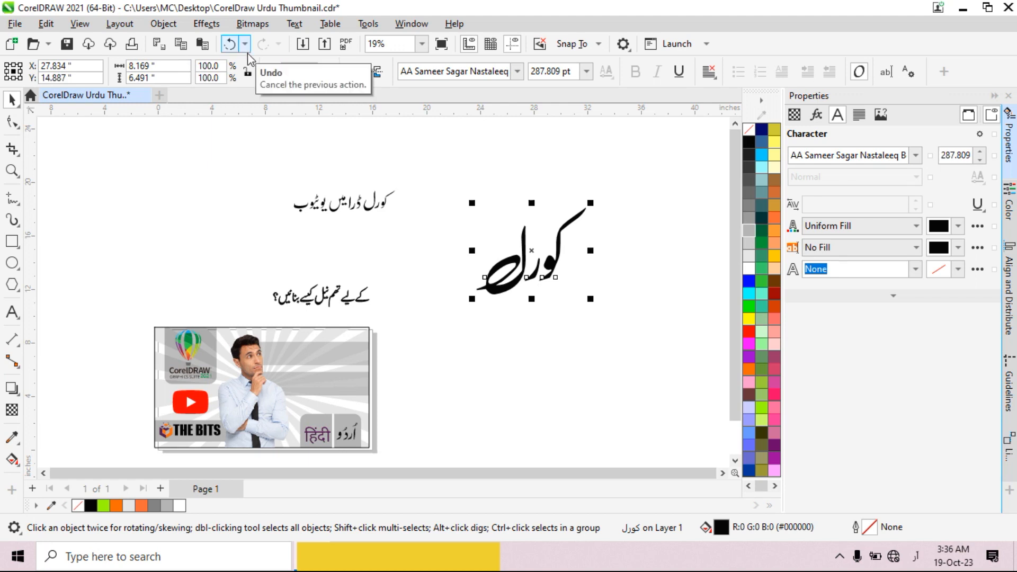
{"action": "key", "text": "Delete"}
- Duplicate the first line of the Urdu title just below the original and fill the copy with Chartreuse (#99FF00)
{"action": "scroll", "coordinate": [348, 190], "scroll_direction": "up", "scroll_amount": 1}
{"action": "left_click_drag", "start_coordinate": [457, 168], "coordinate": [205, 249]}
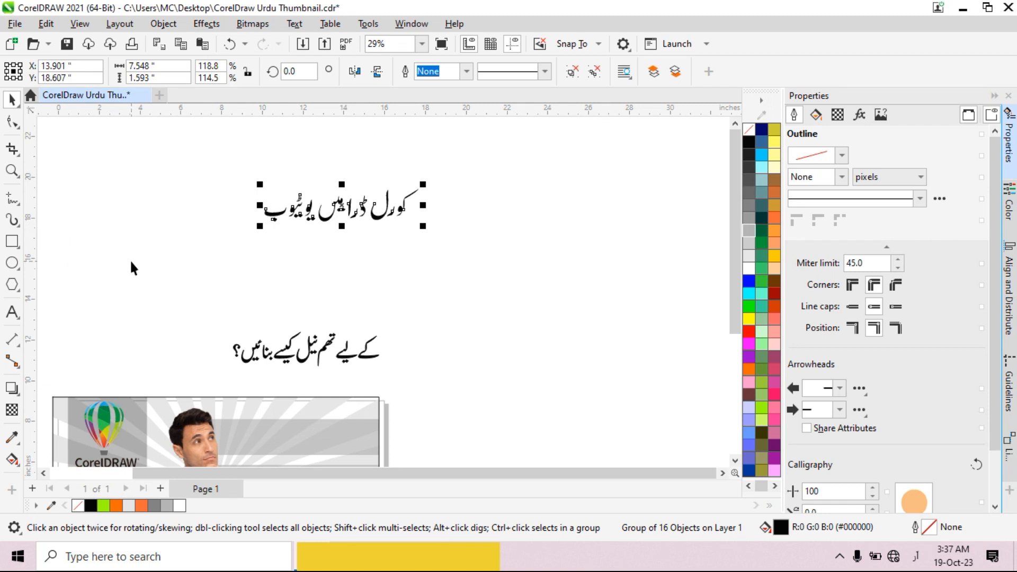
{"action": "left_click_drag", "start_coordinate": [315, 229], "coordinate": [326, 269]}
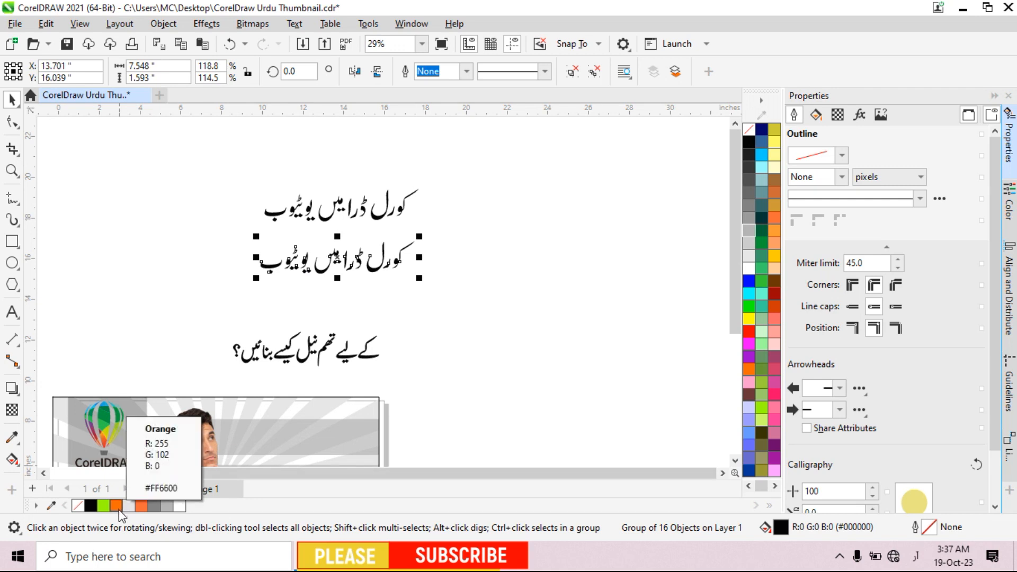
{"action": "left_click", "coordinate": [103, 506]}
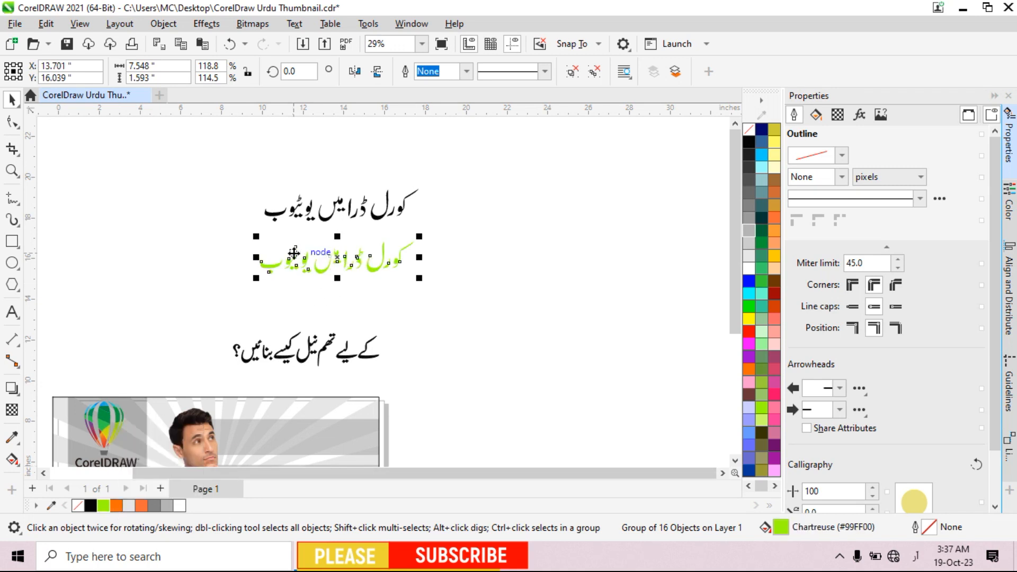
{"action": "left_click", "coordinate": [120, 323]}
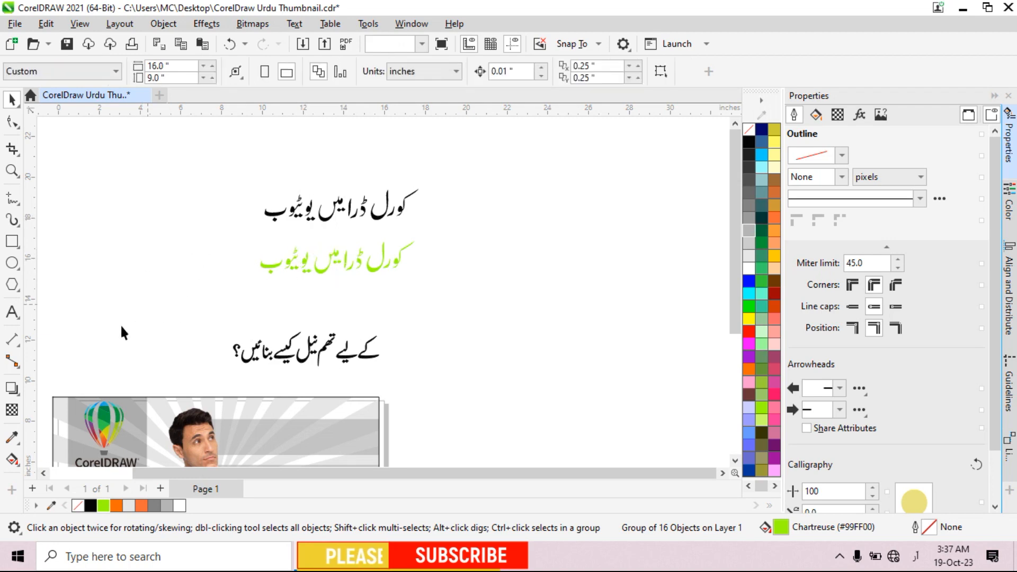
- Blend the black first title line with its Chartreuse copy
{"action": "left_click", "coordinate": [19, 395]}
{"action": "left_click", "coordinate": [63, 420]}
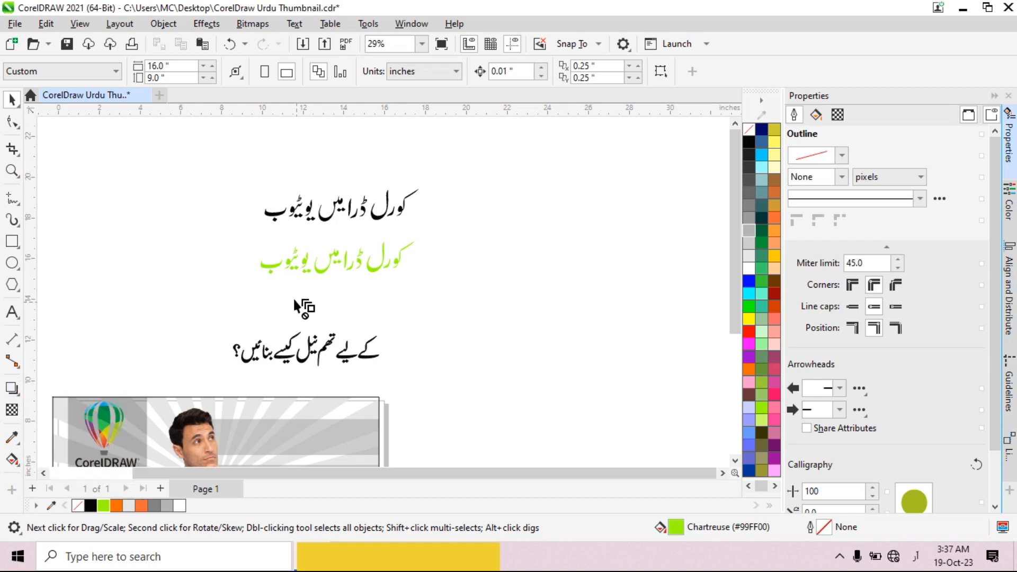
{"action": "left_click", "coordinate": [332, 260]}
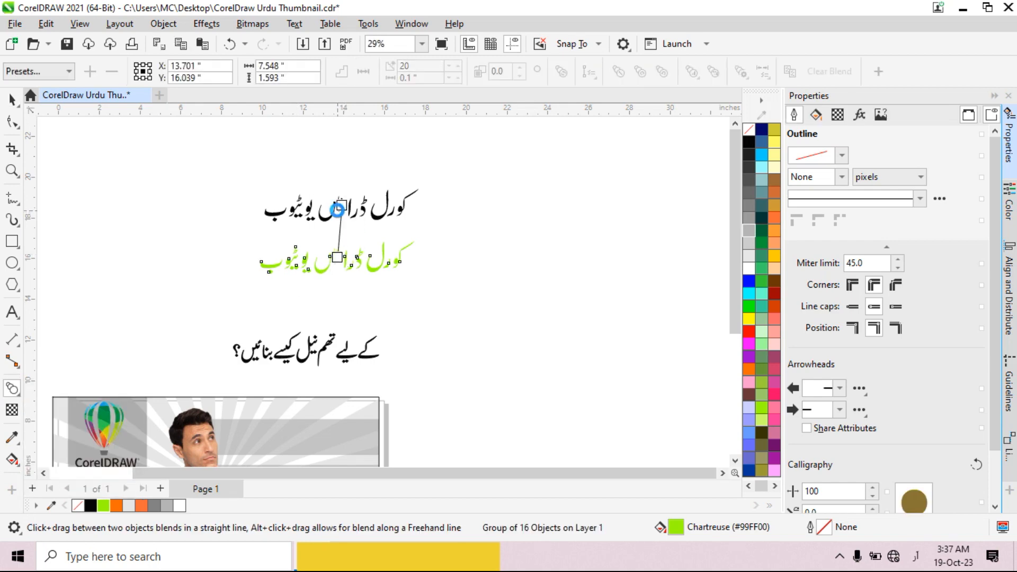
{"action": "left_click_drag", "start_coordinate": [339, 259], "coordinate": [339, 259]}
{"action": "left_click", "coordinate": [11, 99]}
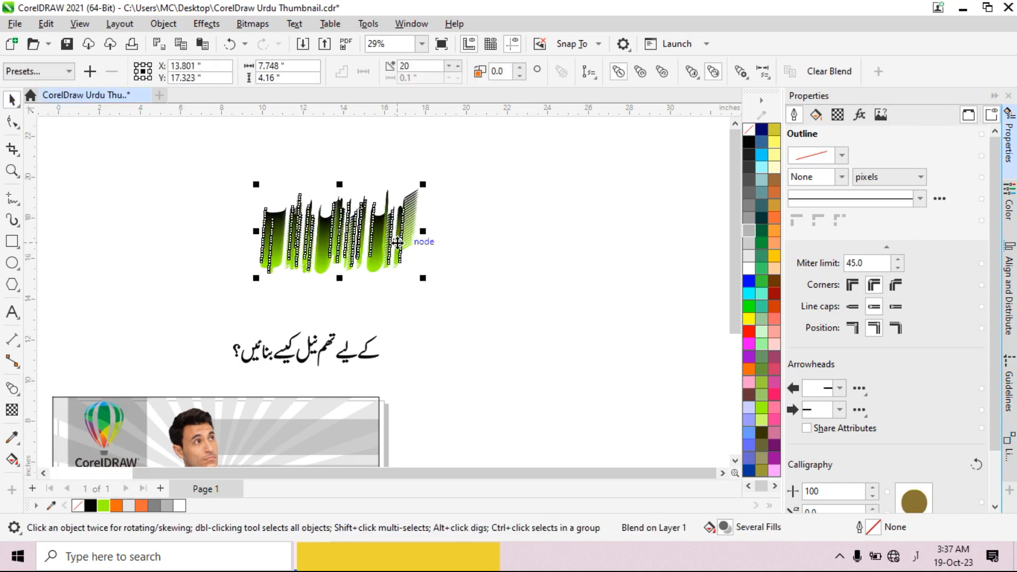
- Move the green copy in the blend up so it almost covers the black original, leaving a thin dark depth edge
{"action": "scroll", "coordinate": [397, 242], "scroll_direction": "up", "scroll_amount": 2}
{"action": "left_click", "coordinate": [472, 286]}
{"action": "left_click", "coordinate": [318, 286]}
{"action": "left_click_drag", "start_coordinate": [315, 286], "coordinate": [324, 213]}
{"action": "scroll", "coordinate": [316, 218], "scroll_direction": "up", "scroll_amount": 3}
{"action": "scroll", "coordinate": [376, 243], "scroll_direction": "down", "scroll_amount": 4}
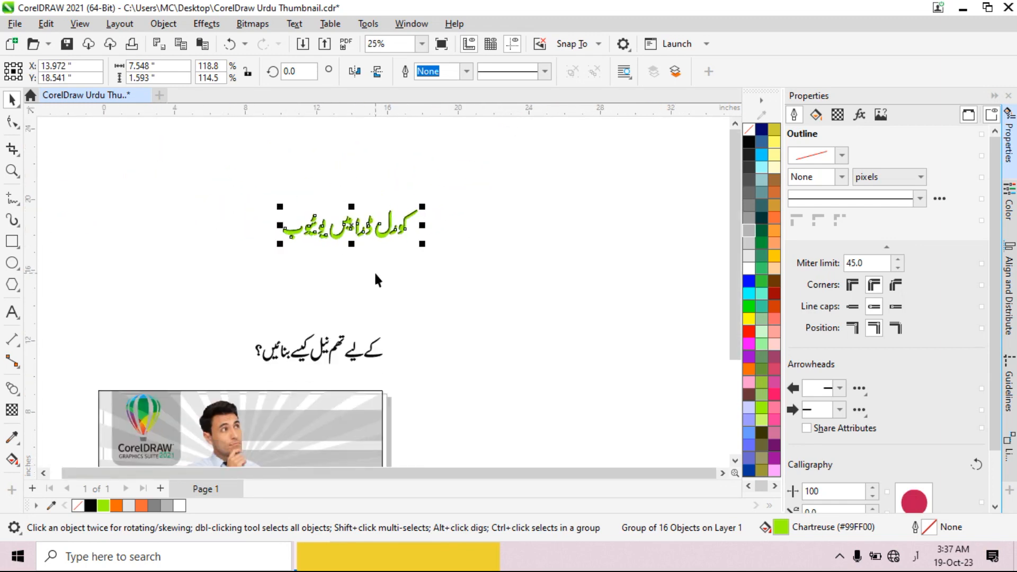
- Place the blended green title line on the upper grey bar at about X 11.8, Y 7.12 inches
{"action": "left_click_drag", "start_coordinate": [465, 185], "coordinate": [260, 254]}
{"action": "scroll", "coordinate": [317, 197], "scroll_direction": "down", "scroll_amount": 1}
{"action": "left_click_drag", "start_coordinate": [342, 220], "coordinate": [318, 371]}
{"action": "scroll", "coordinate": [328, 376], "scroll_direction": "up", "scroll_amount": 5}
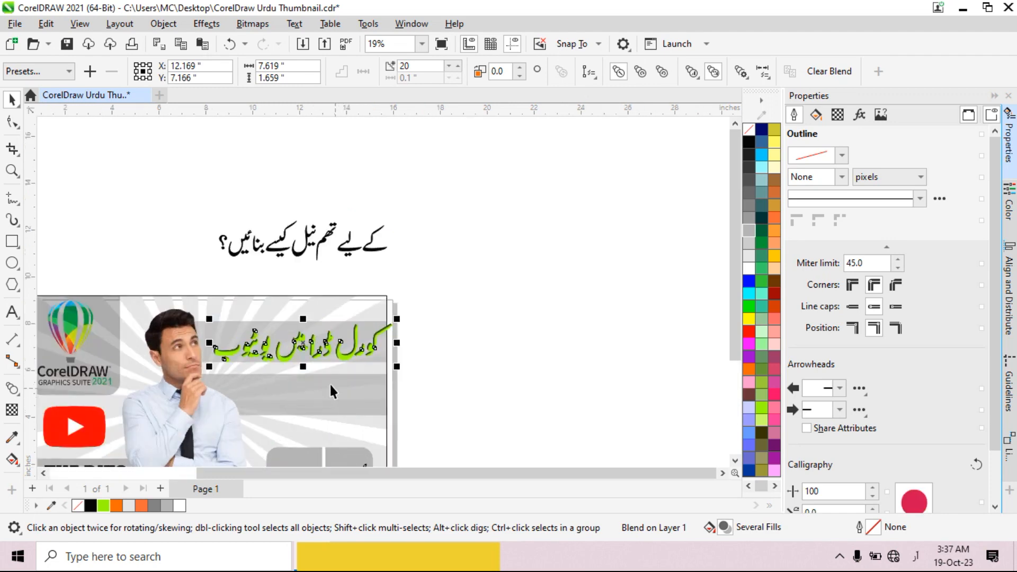
{"action": "left_click_drag", "start_coordinate": [329, 312], "coordinate": [311, 310]}
{"action": "scroll", "coordinate": [344, 302], "scroll_direction": "down", "scroll_amount": 2}
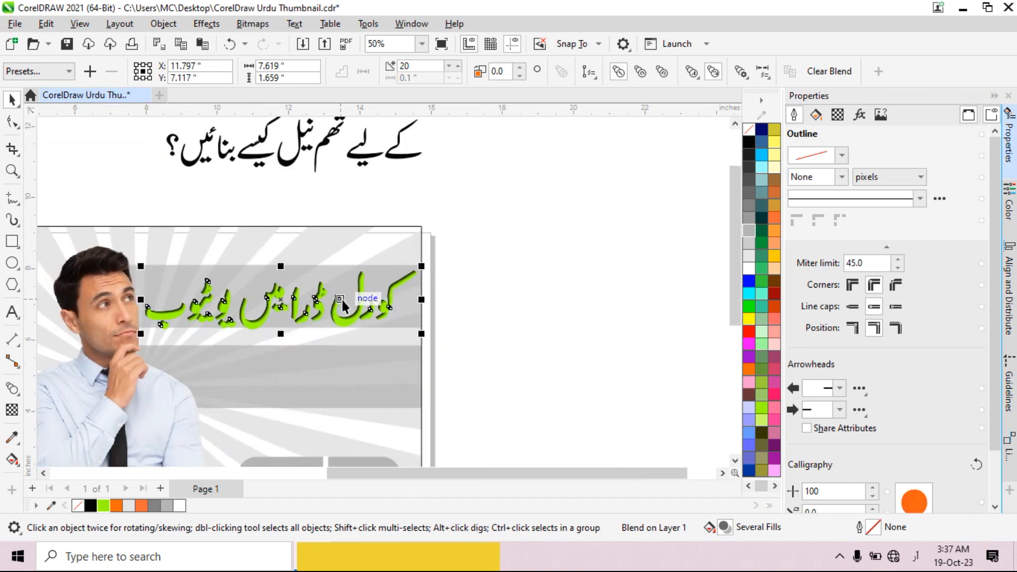
- Duplicate the second line of the Urdu title just below the original
{"action": "left_click", "coordinate": [435, 242]}
{"action": "scroll", "coordinate": [361, 271], "scroll_direction": "up", "scroll_amount": 2}
{"action": "left_click_drag", "start_coordinate": [448, 198], "coordinate": [163, 279]}
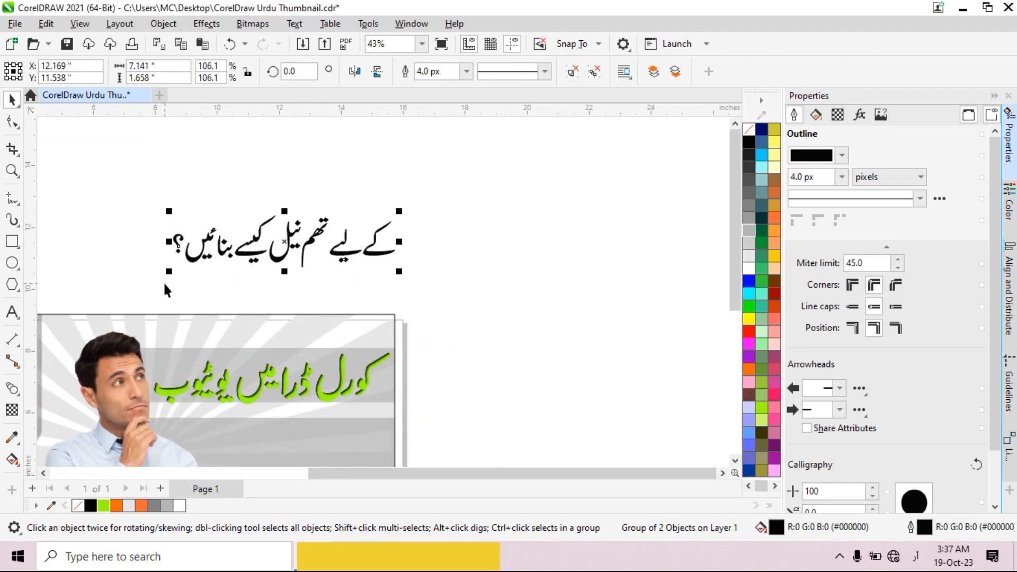
{"action": "left_click", "coordinate": [199, 43]}
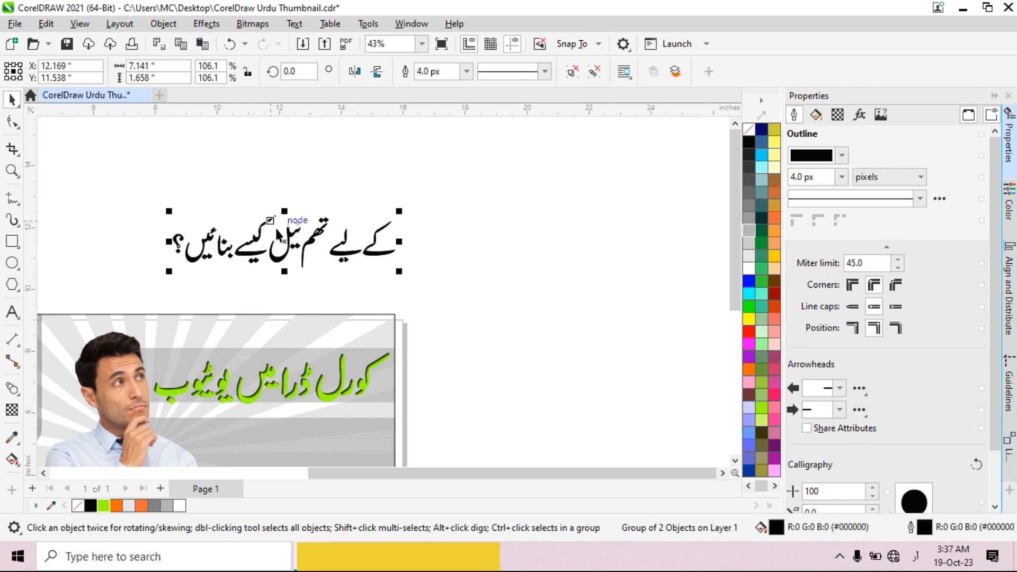
{"action": "left_click_drag", "start_coordinate": [287, 242], "coordinate": [282, 299]}
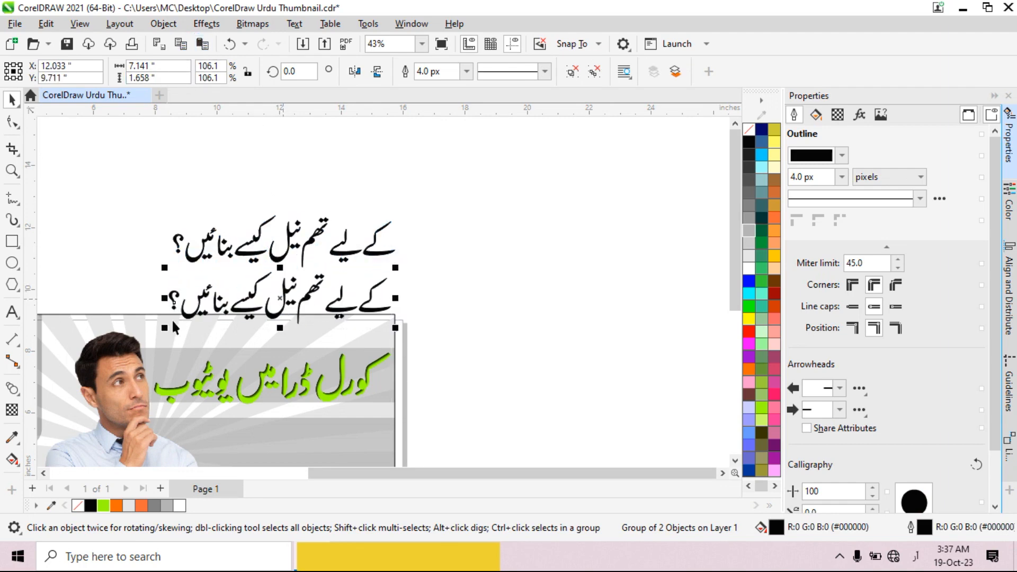
- Blend the second title line with its duplicate
{"action": "left_click", "coordinate": [12, 388]}
{"action": "left_click_drag", "start_coordinate": [281, 297], "coordinate": [299, 257]}
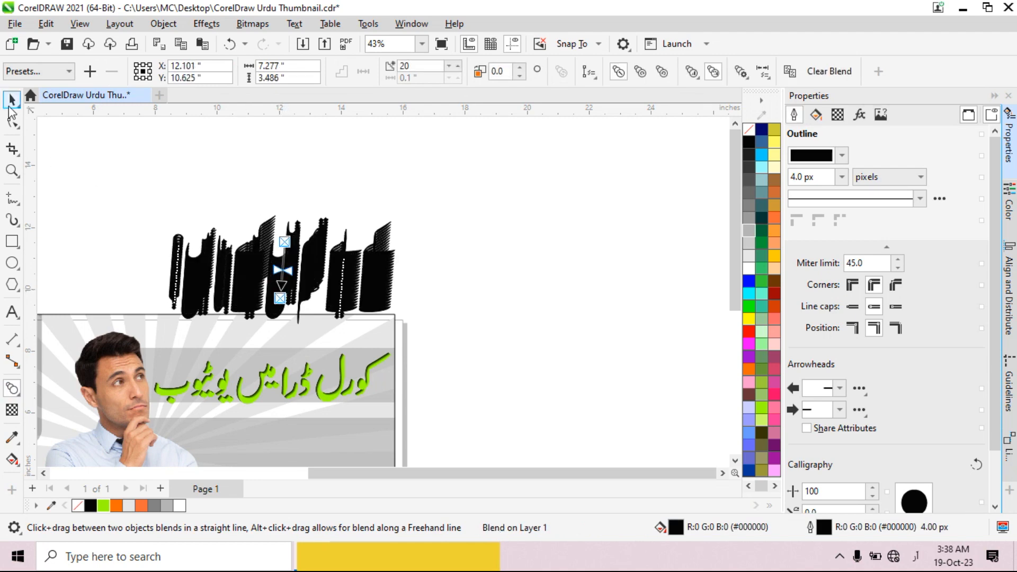
{"action": "left_click", "coordinate": [13, 100]}
{"action": "left_click", "coordinate": [402, 183]}
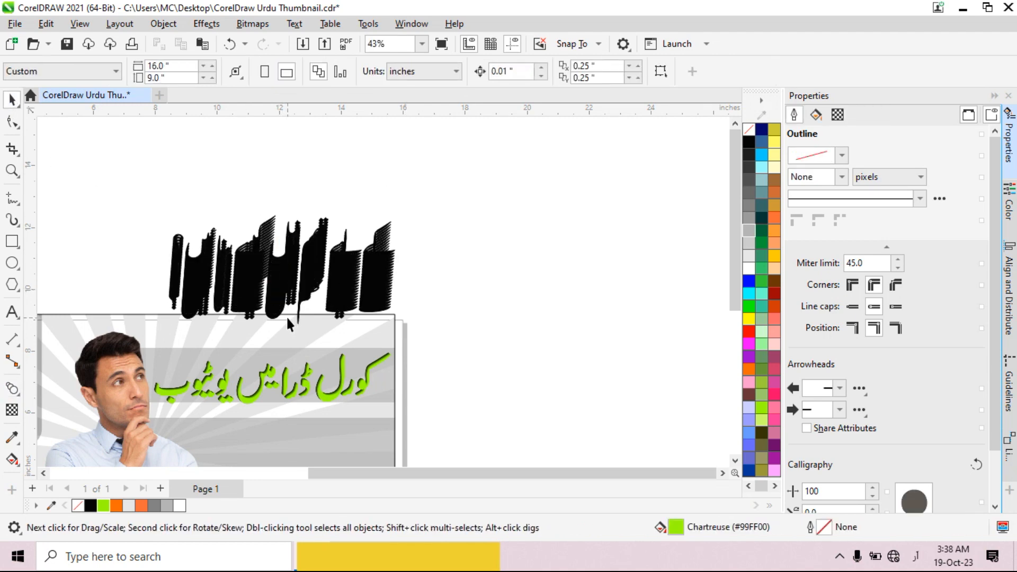
- Fill the lower copy of the blended second line with light yellow (#FFFF66)
{"action": "left_click", "coordinate": [278, 318]}
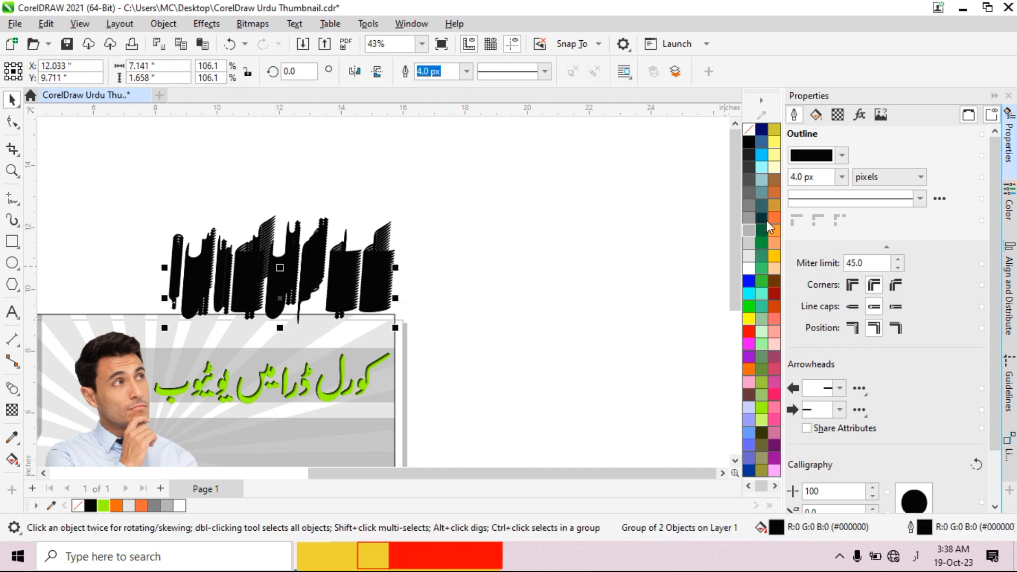
{"action": "left_click", "coordinate": [774, 142]}
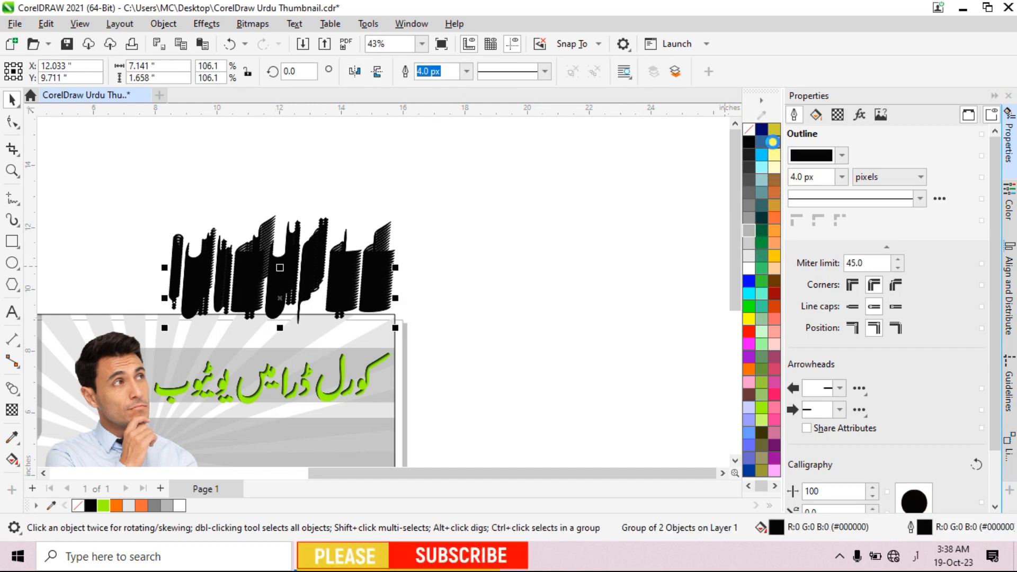
{"action": "left_click", "coordinate": [510, 227]}
{"action": "scroll", "coordinate": [291, 307], "scroll_direction": "up", "scroll_amount": 1}
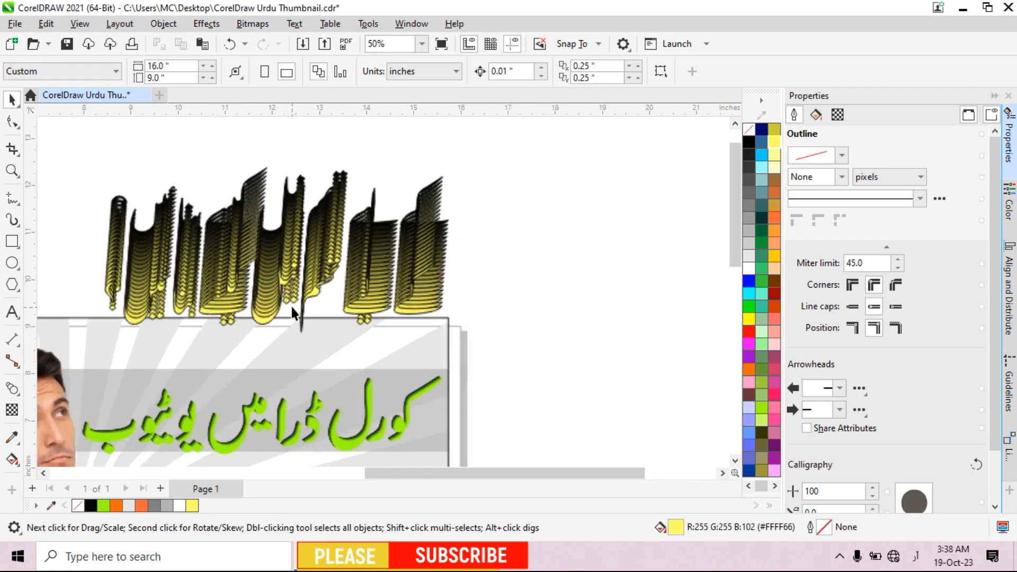
- Remove the yellow copy's outline and move it up over the black original to form a thin depth edge
{"action": "left_click", "coordinate": [272, 328]}
{"action": "right_click", "coordinate": [753, 128]}
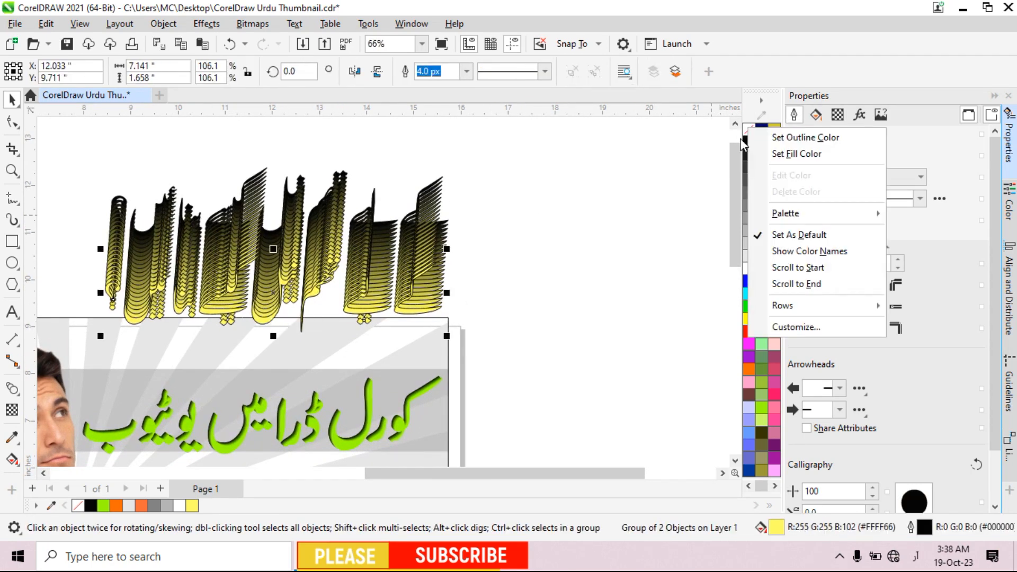
{"action": "left_click", "coordinate": [784, 137]}
{"action": "left_click_drag", "start_coordinate": [264, 319], "coordinate": [272, 236]}
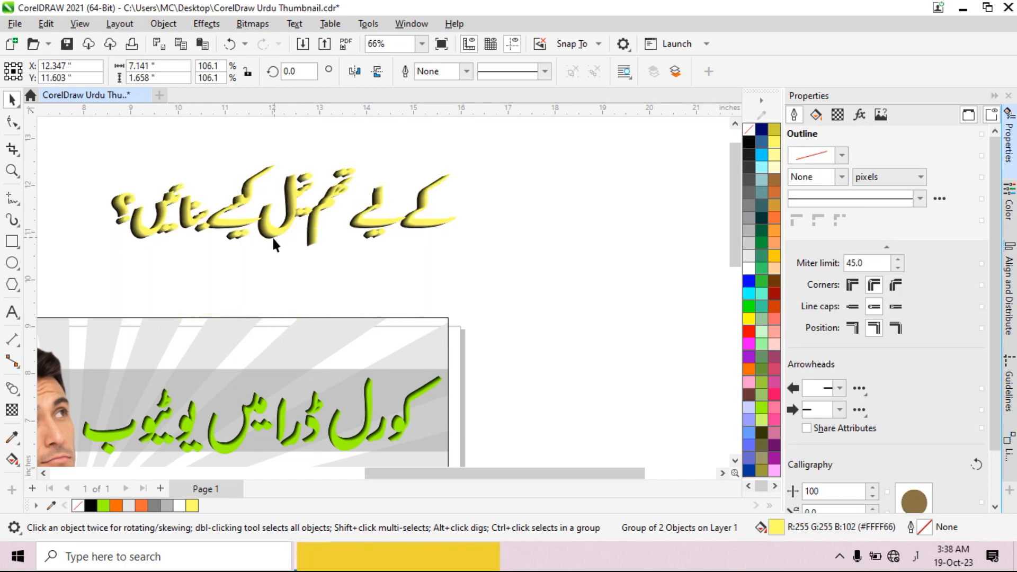
{"action": "scroll", "coordinate": [374, 246], "scroll_direction": "down", "scroll_amount": 4}
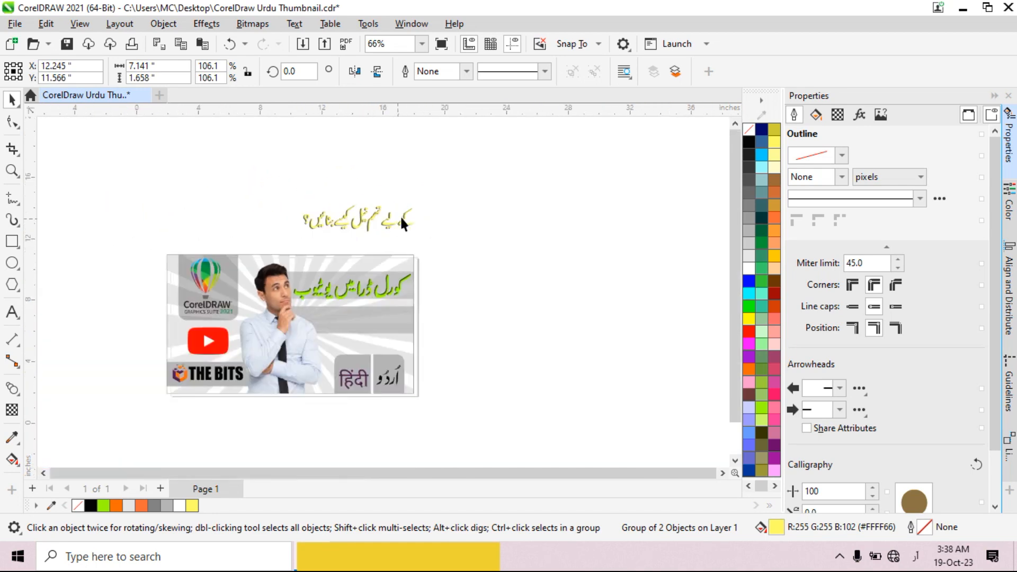
- Place the blended yellow line on the lower grey bar at about X 11.97, Y 4.94 inches, scaled to about 6.82 inches wide
{"action": "left_click_drag", "start_coordinate": [459, 186], "coordinate": [292, 234]}
{"action": "left_click_drag", "start_coordinate": [358, 224], "coordinate": [359, 317]}
{"action": "scroll", "coordinate": [409, 311], "scroll_direction": "up", "scroll_amount": 3}
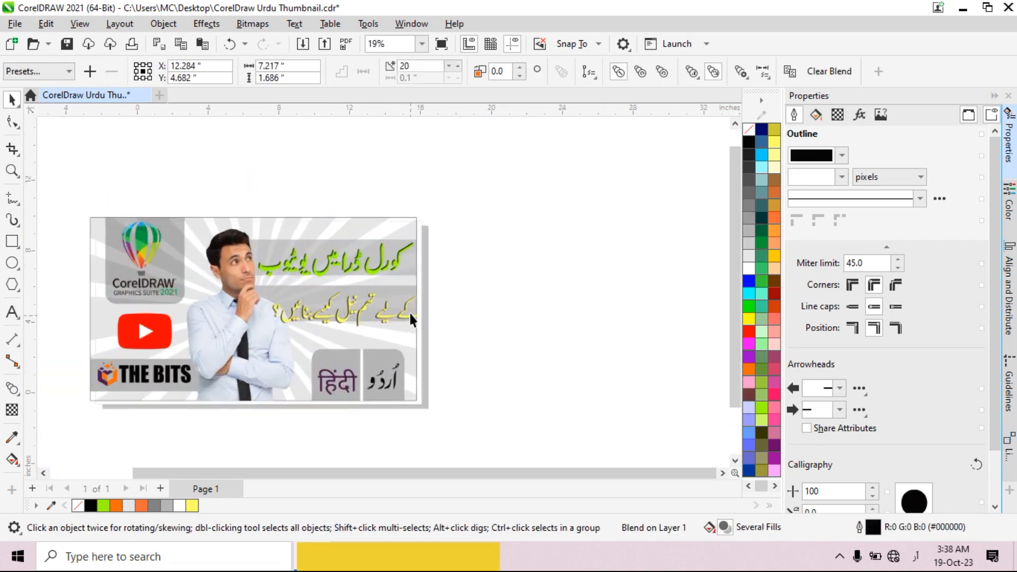
{"action": "left_click_drag", "start_coordinate": [435, 349], "coordinate": [417, 339]}
{"action": "scroll", "coordinate": [420, 329], "scroll_direction": "down", "scroll_amount": 1}
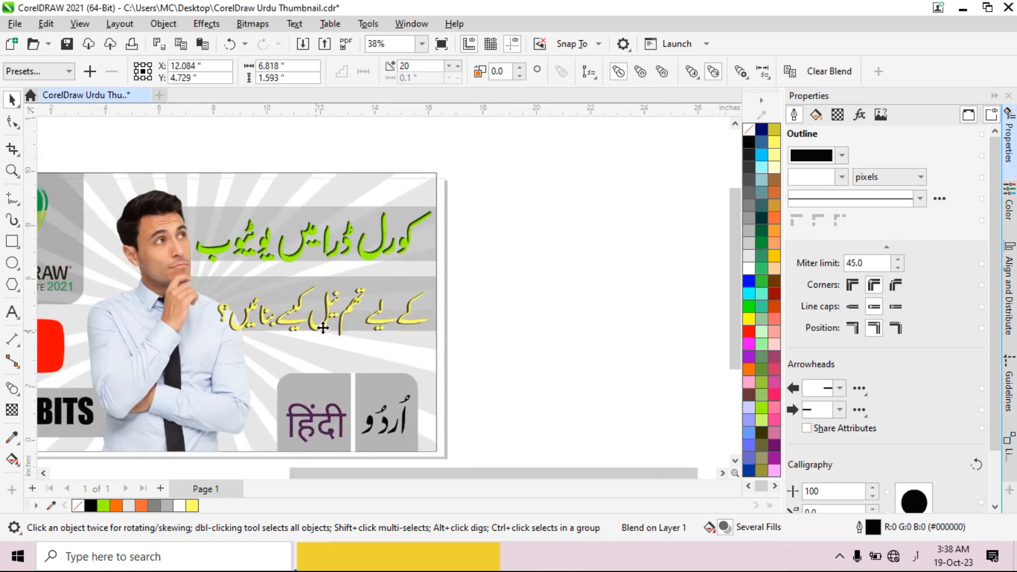
{"action": "scroll", "coordinate": [322, 323], "scroll_direction": "up", "scroll_amount": 1}
{"action": "left_click_drag", "start_coordinate": [320, 323], "coordinate": [315, 313]}
{"action": "scroll", "coordinate": [523, 224], "scroll_direction": "down", "scroll_amount": 2}
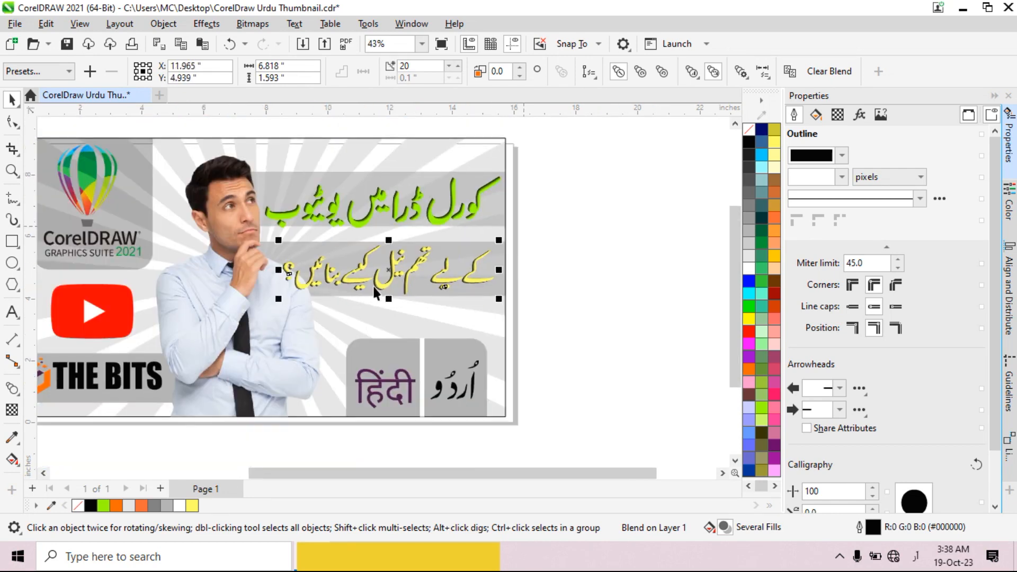
- Move the man's photo slightly left to about X 6.35, Y 4.45 inches, away from the Urdu title
{"action": "left_click", "coordinate": [253, 307]}
{"action": "left_click_drag", "start_coordinate": [253, 307], "coordinate": [220, 302]}
{"action": "scroll", "coordinate": [219, 301], "scroll_direction": "down", "scroll_amount": 1}
{"action": "scroll", "coordinate": [203, 321], "scroll_direction": "up", "scroll_amount": 1}
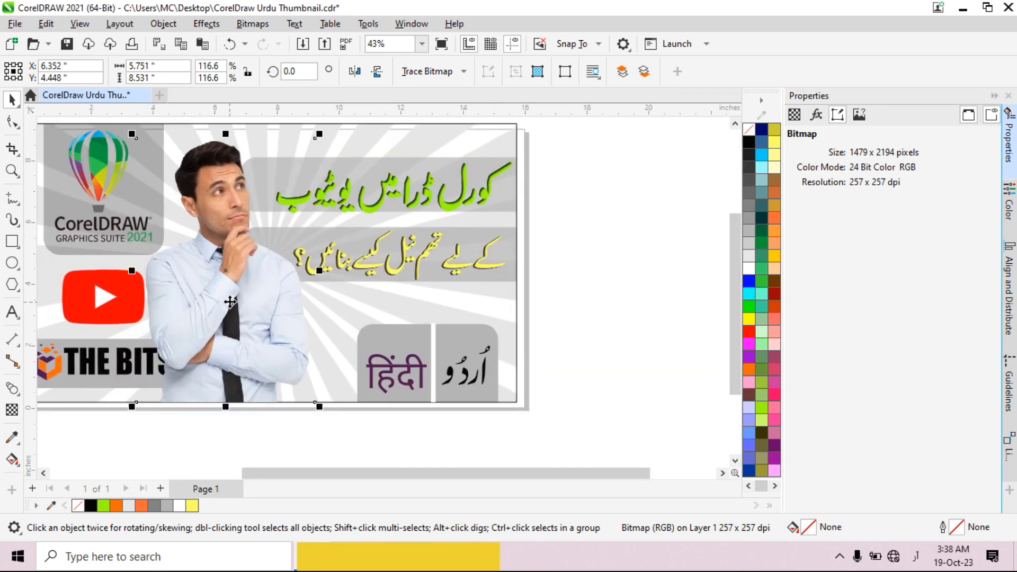
{"action": "right_click", "coordinate": [231, 302]}
{"action": "left_click", "coordinate": [296, 314]}
{"action": "left_click", "coordinate": [434, 296]}
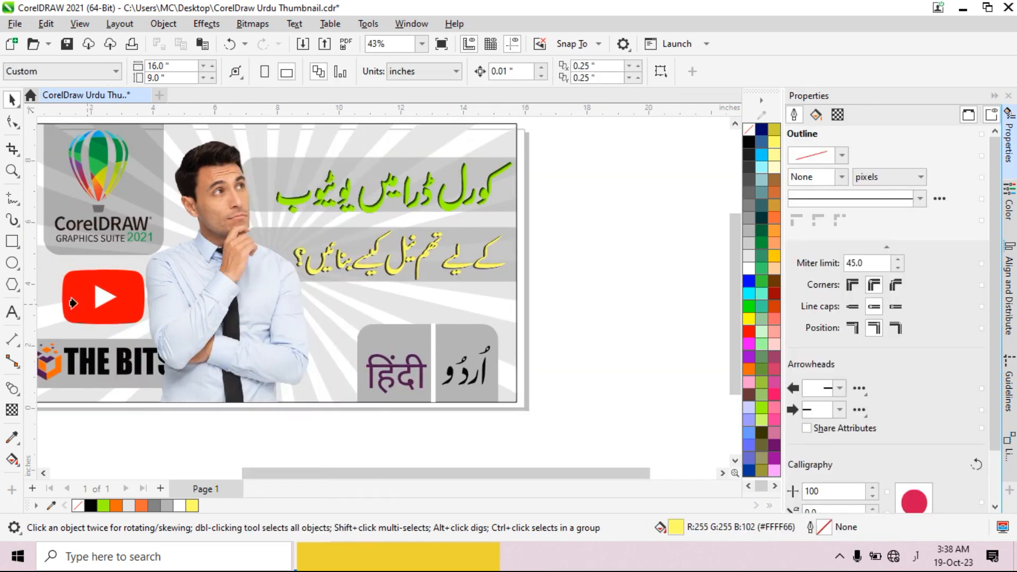
- Move THE BITS logo and the YouTube logo left, clear of the man's photo
{"action": "scroll", "coordinate": [254, 360], "scroll_direction": "up", "scroll_amount": 1}
{"action": "left_click", "coordinate": [255, 353]}
{"action": "left_click_drag", "start_coordinate": [303, 323], "coordinate": [283, 333]}
{"action": "key", "text": "Escape"}
{"action": "scroll", "coordinate": [324, 313], "scroll_direction": "down", "scroll_amount": 3}
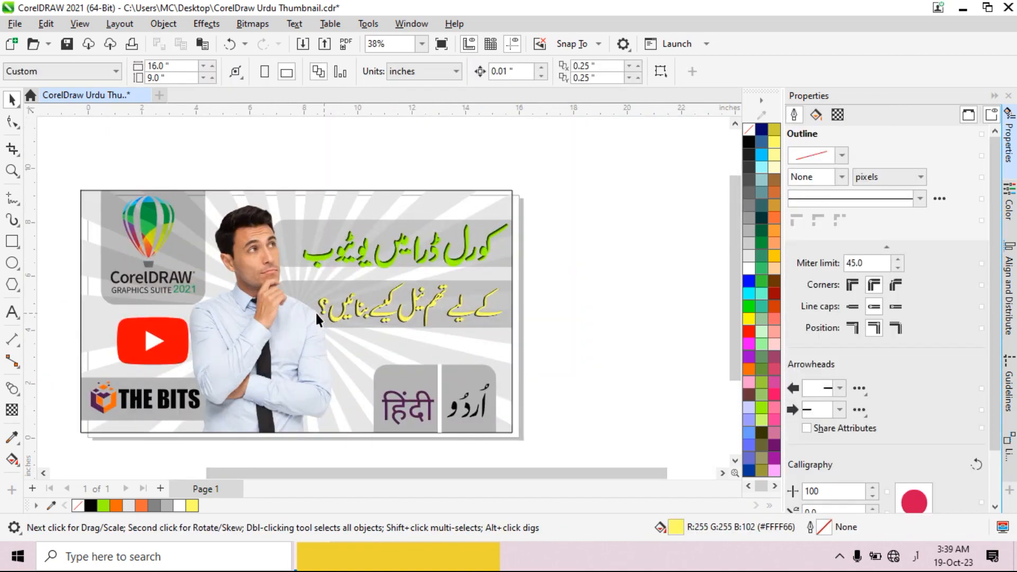
{"action": "scroll", "coordinate": [132, 337], "scroll_direction": "up", "scroll_amount": 3}
{"action": "left_click", "coordinate": [164, 343]}
{"action": "left_click_drag", "start_coordinate": [163, 343], "coordinate": [133, 342]}
- Edit the sunburst background's PowerClip contents and move the grey rounded rectangle behind the CorelDRAW logo left
{"action": "scroll", "coordinate": [135, 286], "scroll_direction": "down", "scroll_amount": 2}
{"action": "double_click", "coordinate": [135, 286]}
{"action": "left_click", "coordinate": [107, 208]}
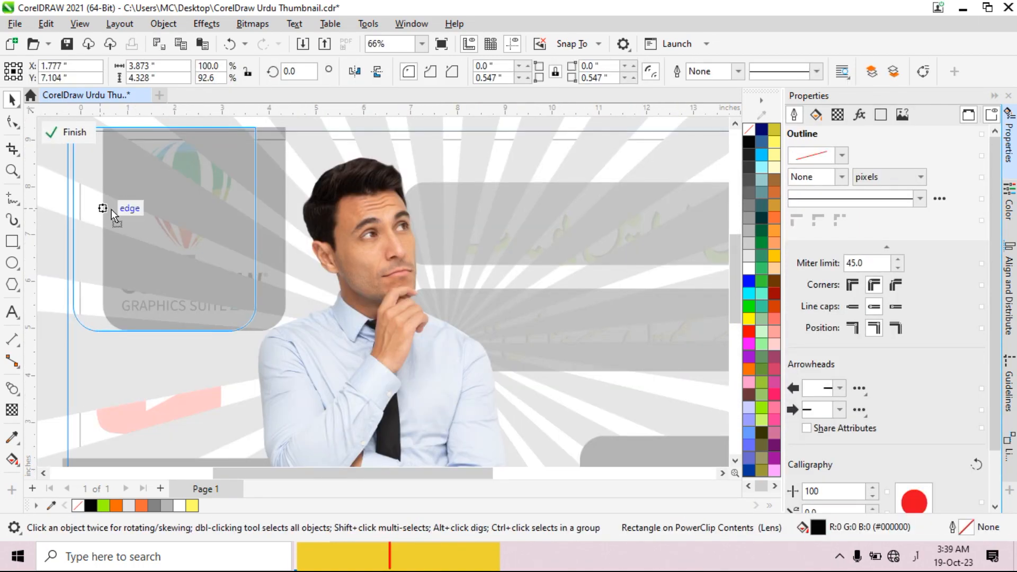
{"action": "left_click", "coordinate": [68, 135]}
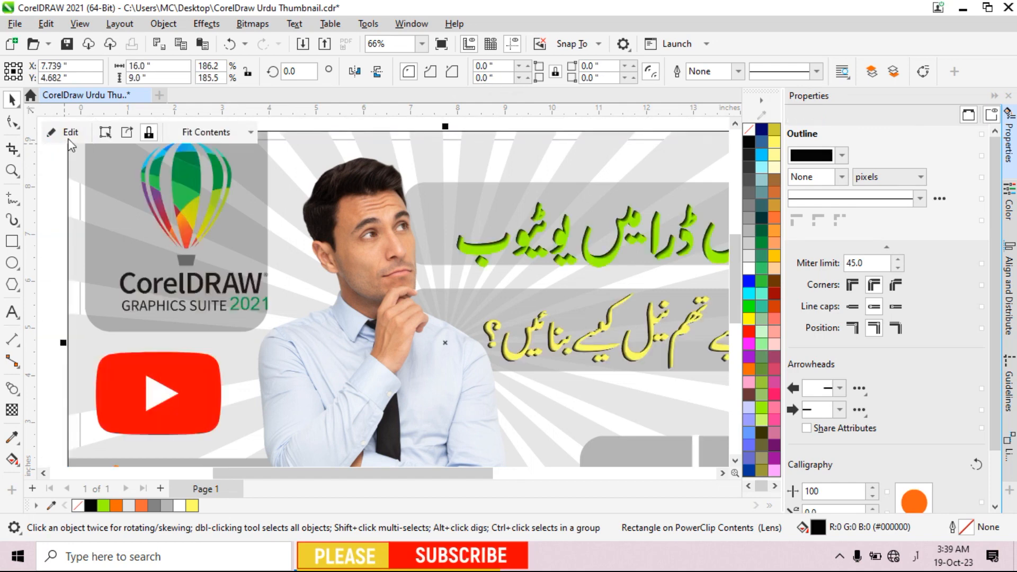
- Move the CorelDRAW logo left over its grey rectangle, at about X 1.97, Y 7.06 inches
{"action": "scroll", "coordinate": [228, 321], "scroll_direction": "down", "scroll_amount": 3}
{"action": "left_click_drag", "start_coordinate": [275, 183], "coordinate": [142, 329]}
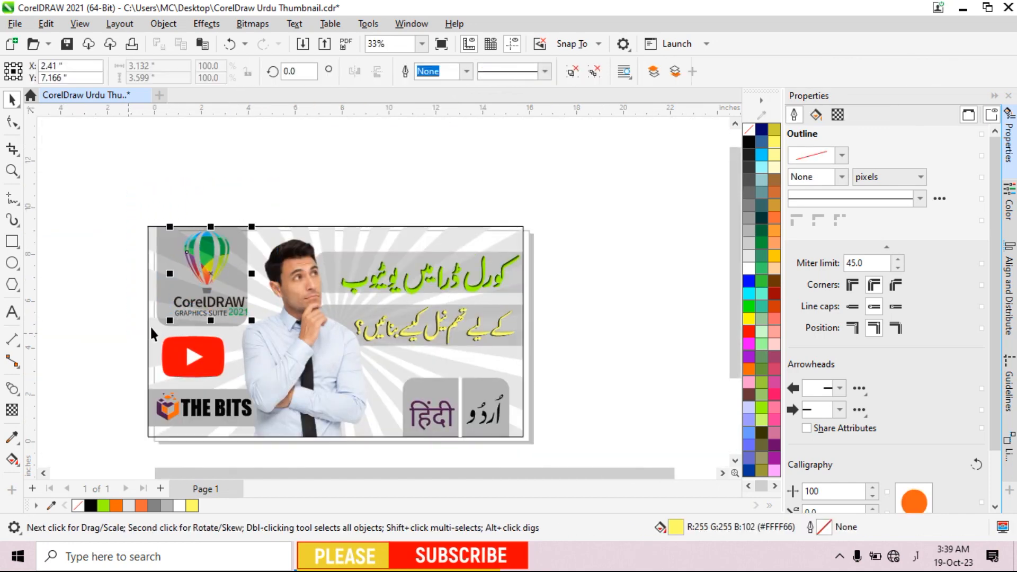
{"action": "scroll", "coordinate": [191, 300], "scroll_direction": "up", "scroll_amount": 3}
{"action": "left_click_drag", "start_coordinate": [221, 217], "coordinate": [200, 222]}
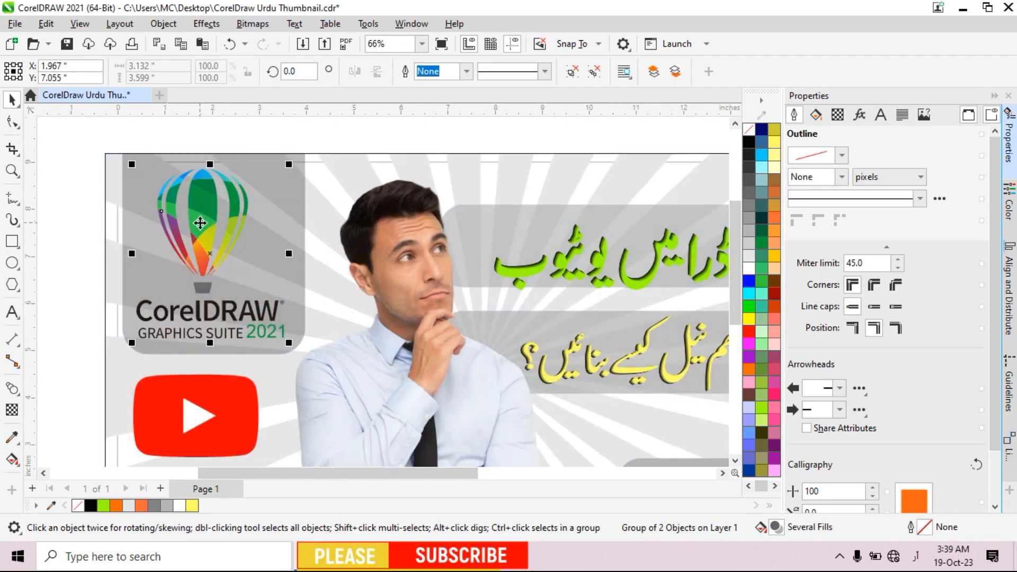
{"action": "scroll", "coordinate": [200, 249], "scroll_direction": "down", "scroll_amount": 4}
{"action": "scroll", "coordinate": [393, 261], "scroll_direction": "up", "scroll_amount": 2}
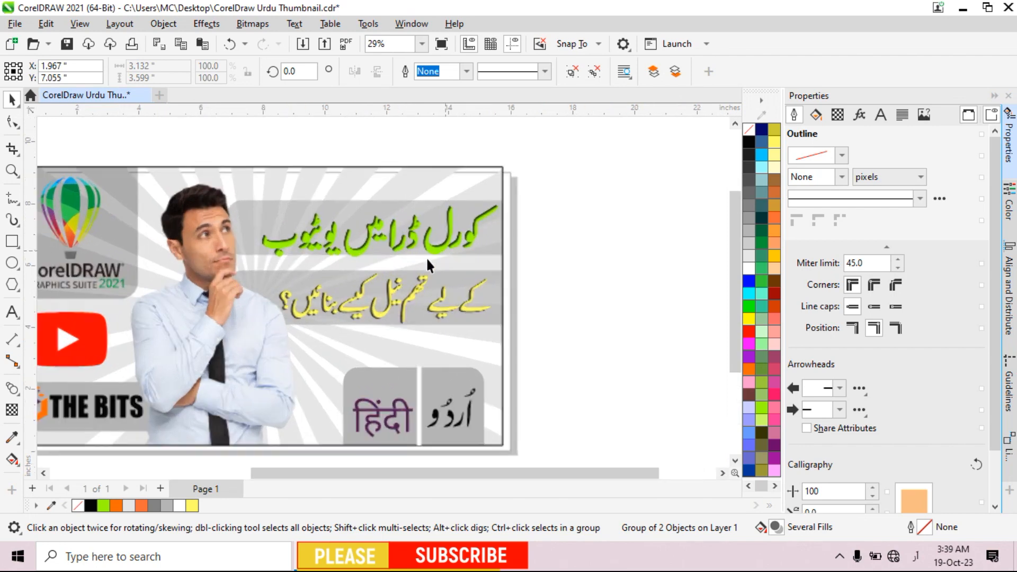
- Edit the sunburst background's PowerClip contents and stretch both grey title bars leftward behind the man's photo, each to about 11.4 inches wide
{"action": "double_click", "coordinate": [255, 222]}
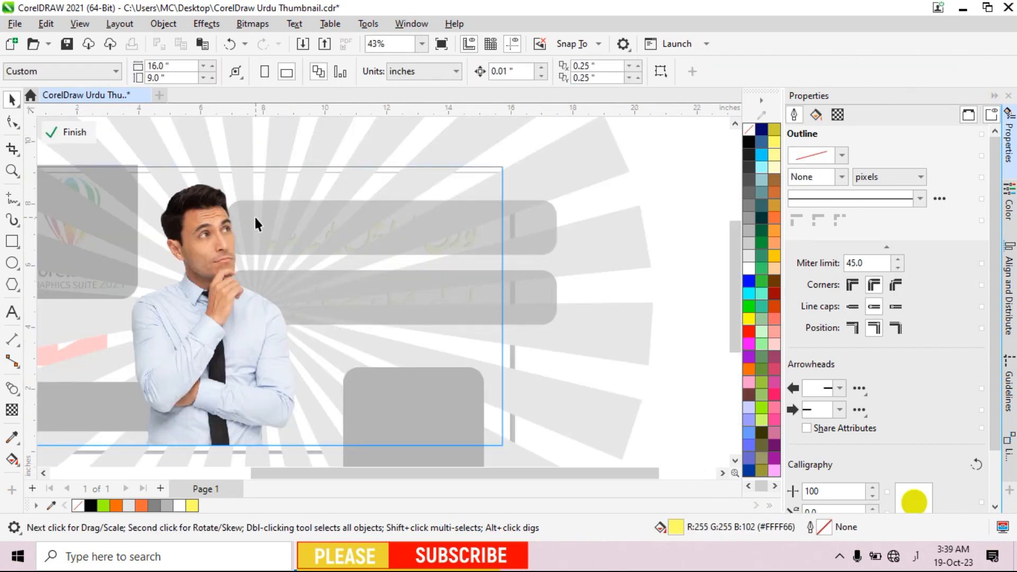
{"action": "left_click", "coordinate": [241, 232]}
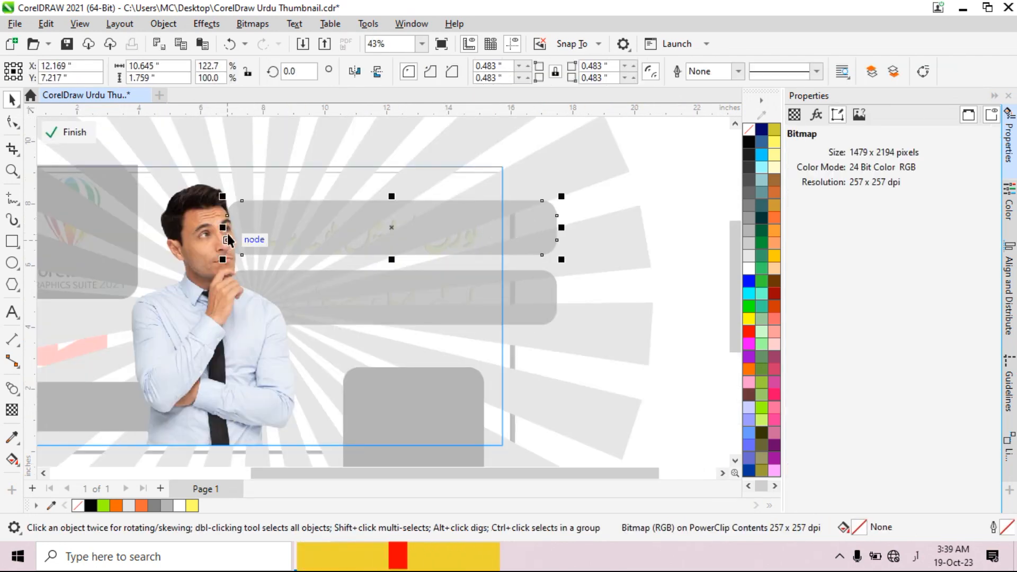
{"action": "left_click_drag", "start_coordinate": [197, 228], "coordinate": [196, 228]}
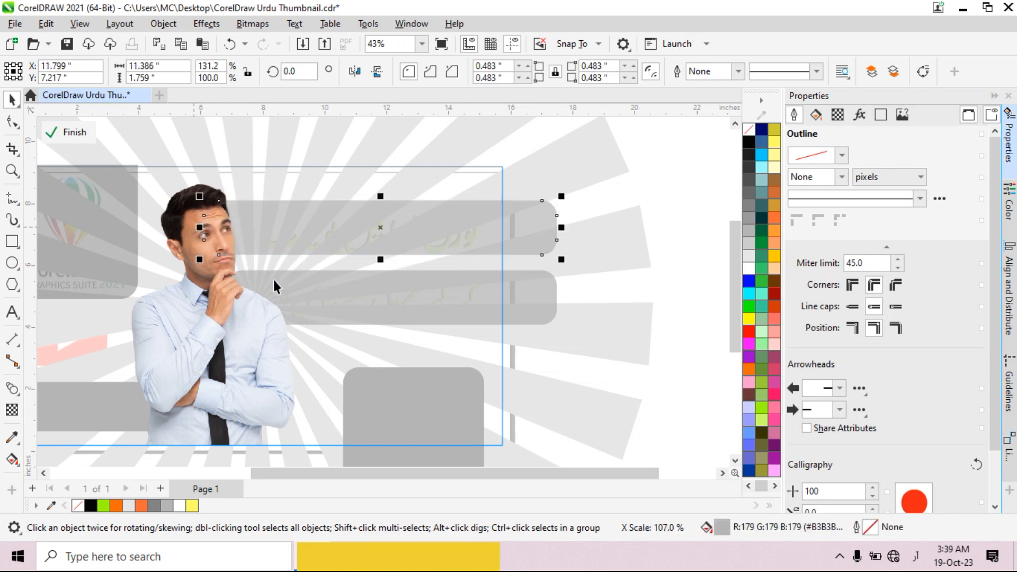
{"action": "left_click", "coordinate": [511, 292]}
{"action": "left_click_drag", "start_coordinate": [225, 297], "coordinate": [198, 297]}
{"action": "left_click", "coordinate": [68, 139]}
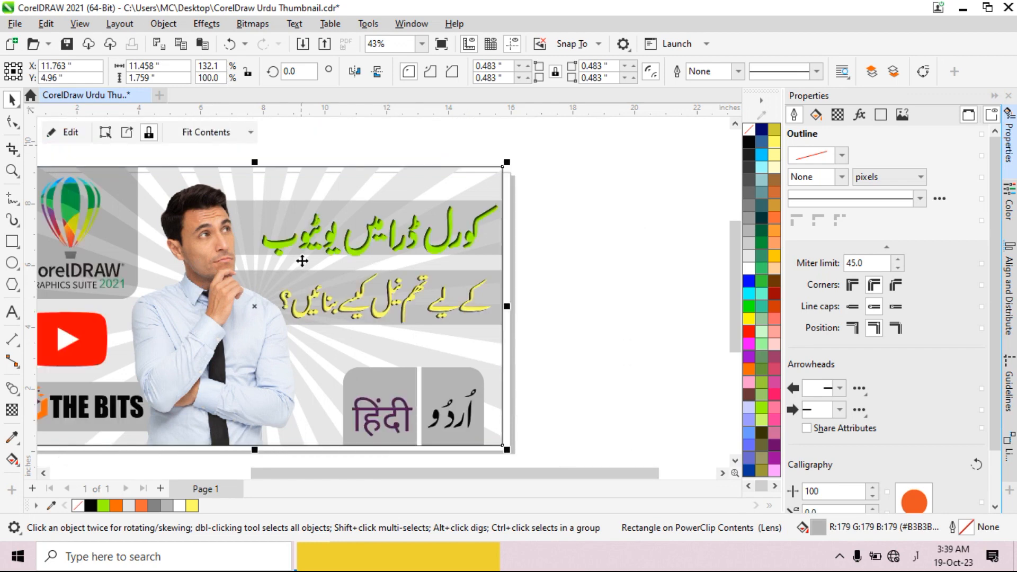
{"action": "left_click", "coordinate": [520, 240]}
- Try amber, orange, yellow and chartreuse fills on the second Urdu title line, settling on bright green (#00FF00)
{"action": "left_click", "coordinate": [459, 290]}
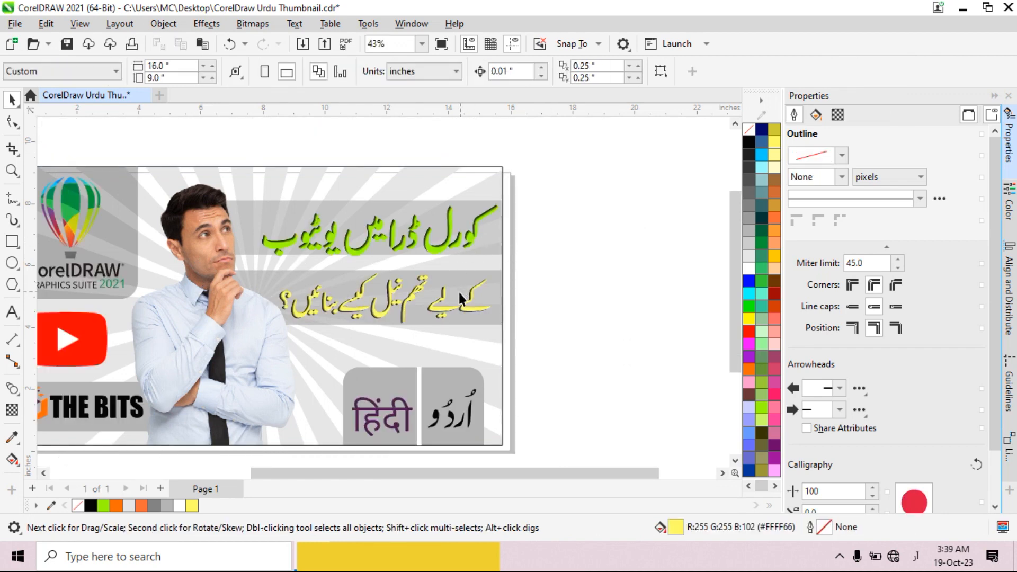
{"action": "scroll", "coordinate": [465, 304], "scroll_direction": "up", "scroll_amount": 1}
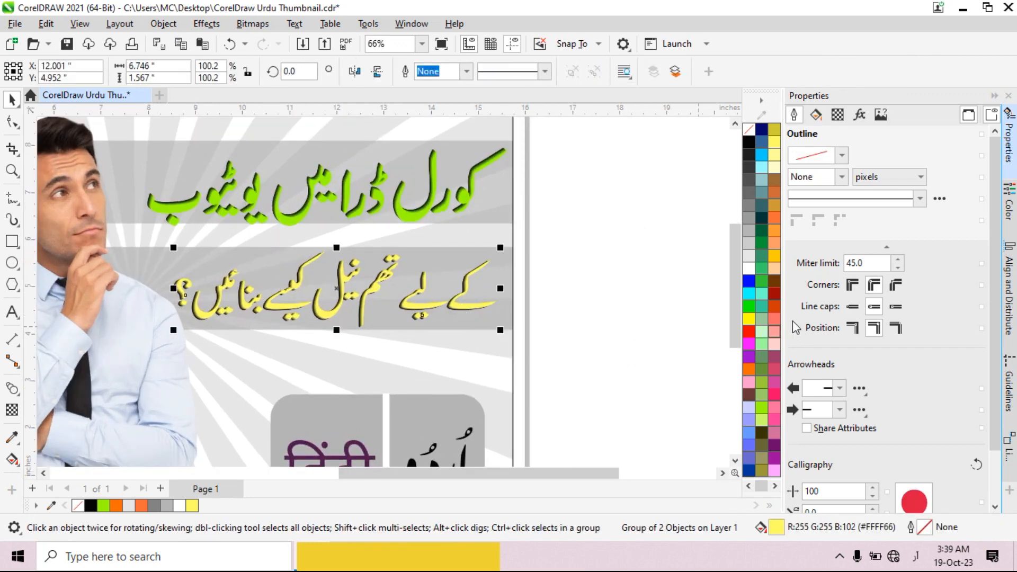
{"action": "left_click", "coordinate": [777, 255]}
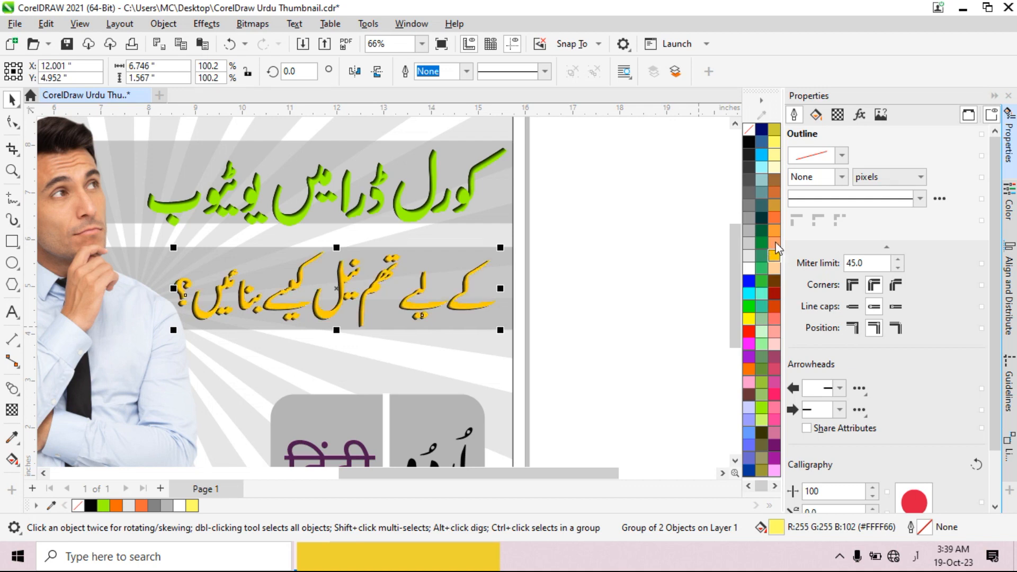
{"action": "left_click", "coordinate": [774, 220]}
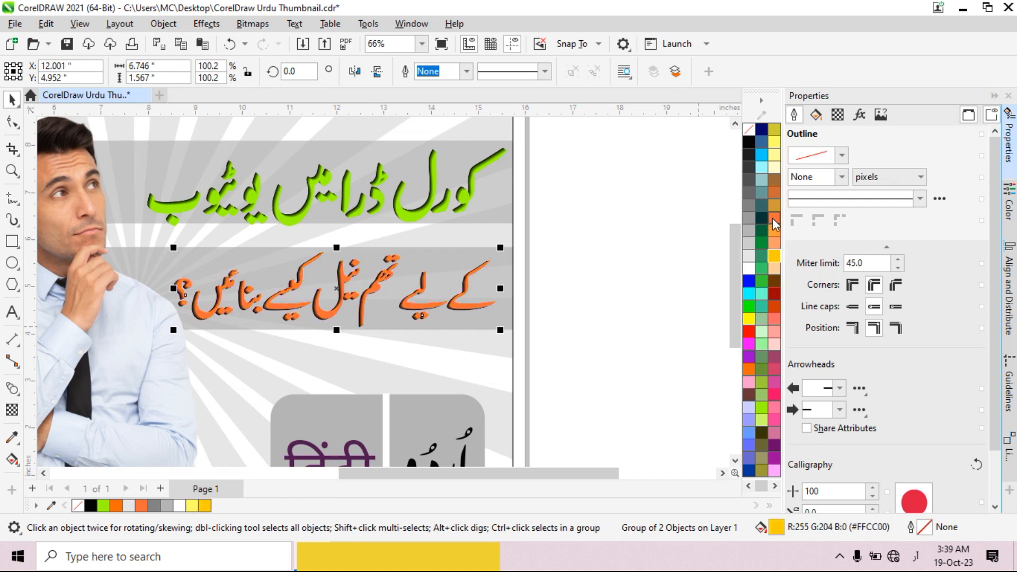
{"action": "left_click", "coordinate": [775, 145]}
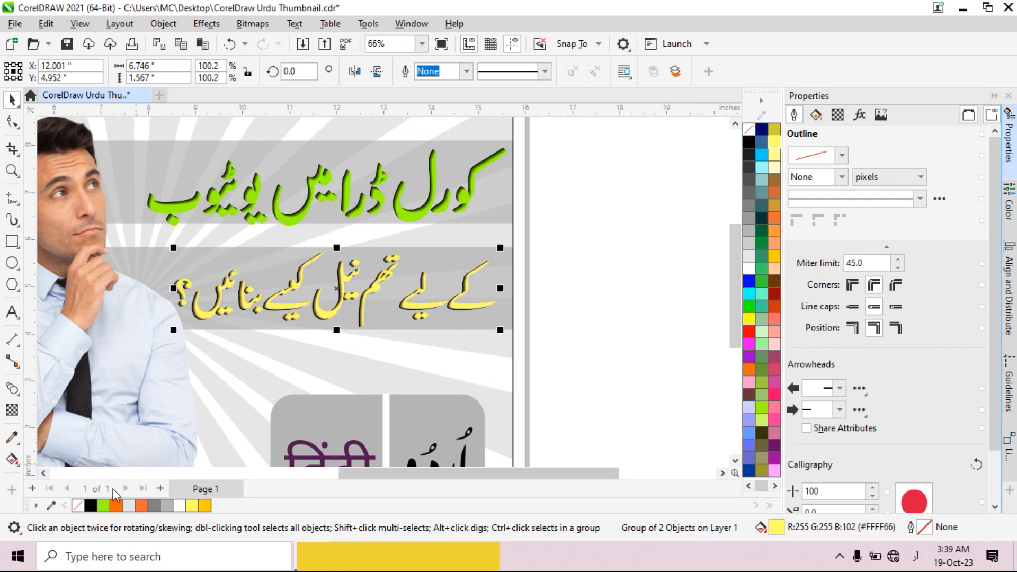
{"action": "left_click", "coordinate": [103, 506]}
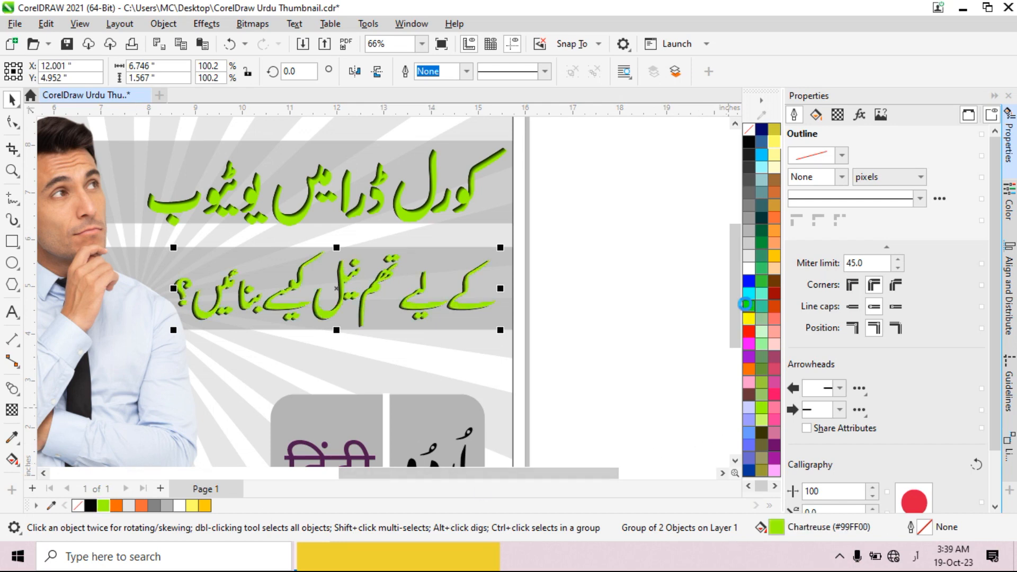
{"action": "left_click", "coordinate": [749, 306]}
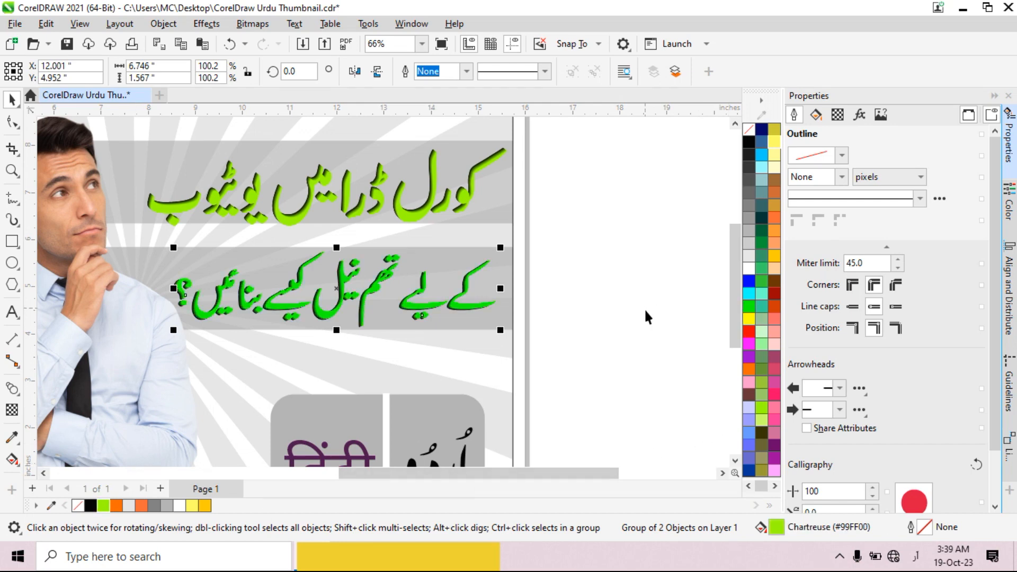
{"action": "left_click", "coordinate": [561, 228]}
{"action": "scroll", "coordinate": [446, 263], "scroll_direction": "down", "scroll_amount": 4}
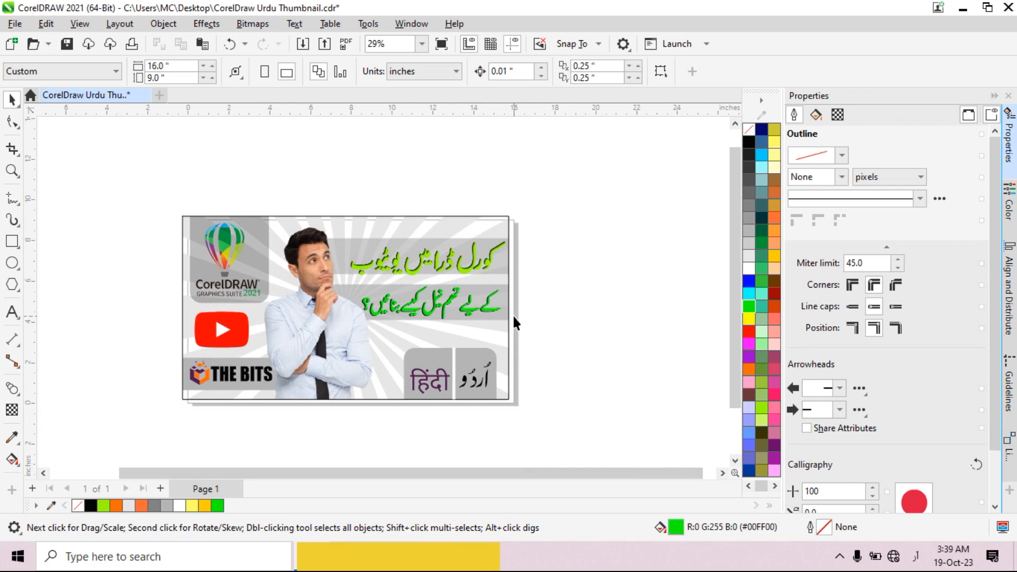
- Add a black Multiply drop shadow with opacity 50 and feather 15 to the man's photo inside the background PowerClip
{"action": "left_click", "coordinate": [327, 342]}
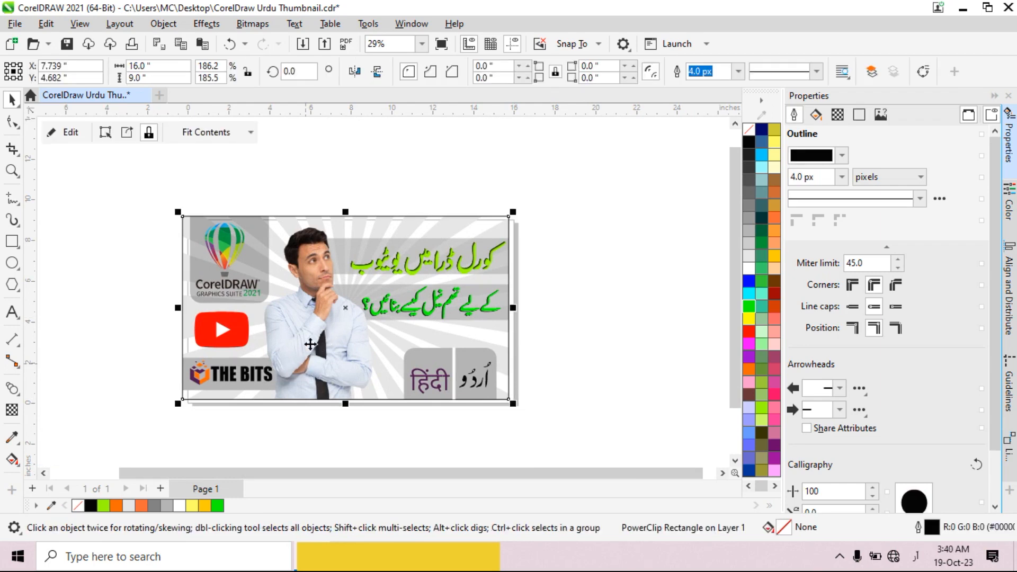
{"action": "double_click", "coordinate": [309, 356]}
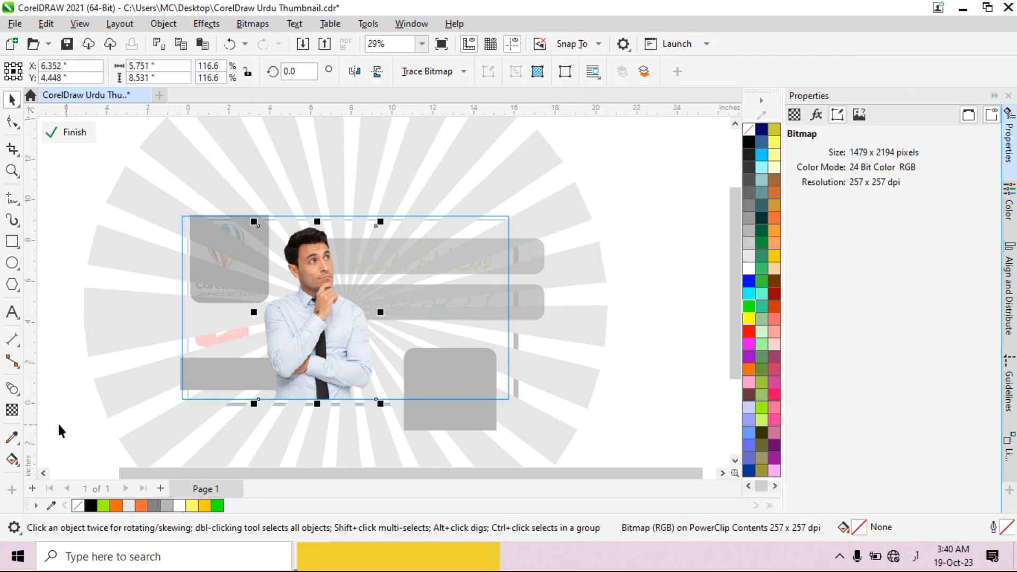
{"action": "left_click", "coordinate": [20, 398]}
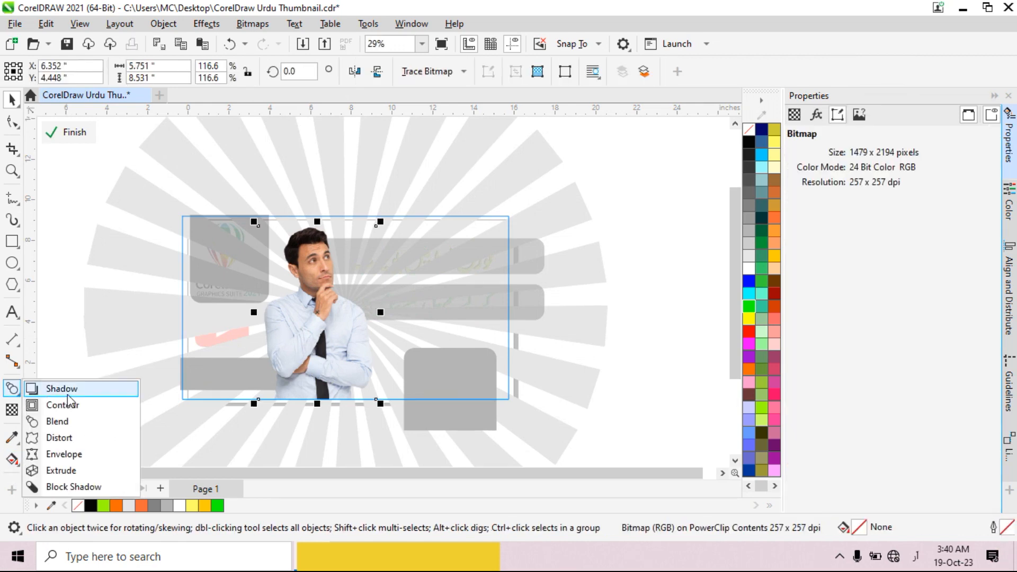
{"action": "left_click", "coordinate": [62, 389]}
{"action": "left_click_drag", "start_coordinate": [286, 335], "coordinate": [371, 311]}
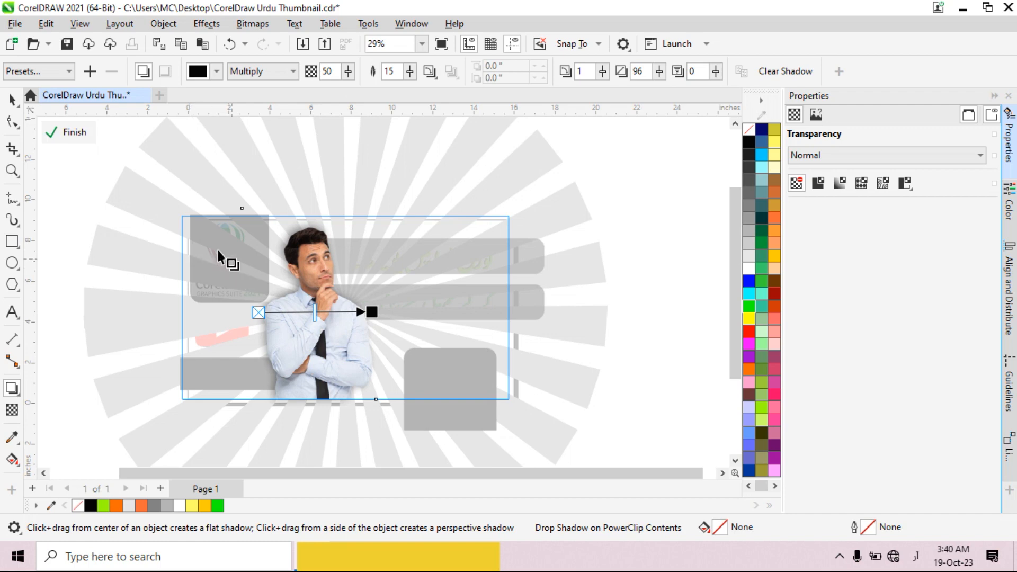
{"action": "left_click", "coordinate": [72, 133]}
{"action": "key", "text": "space"}
{"action": "scroll", "coordinate": [330, 347], "scroll_direction": "up", "scroll_amount": 2}
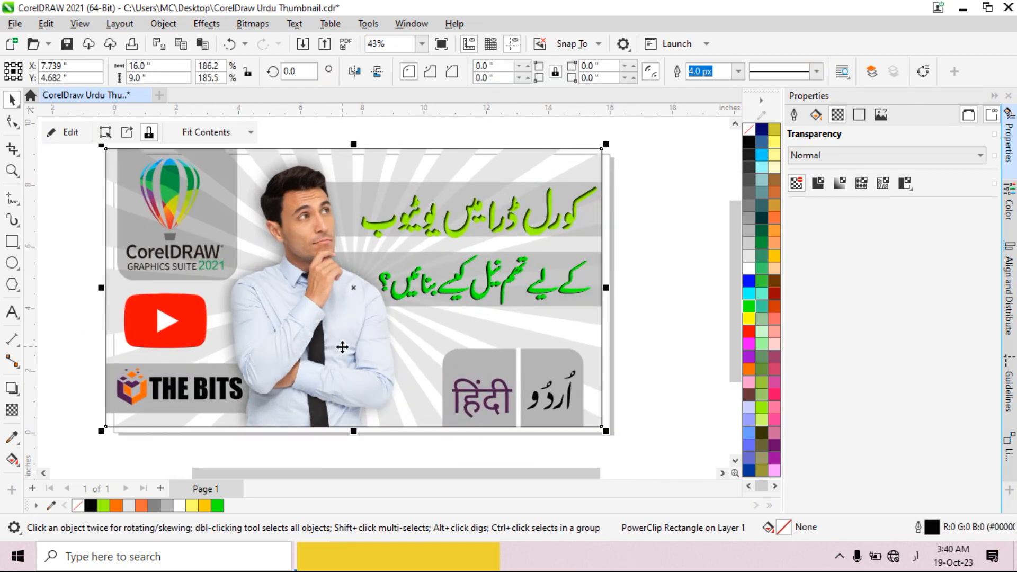
{"action": "scroll", "coordinate": [342, 347], "scroll_direction": "down", "scroll_amount": 1}
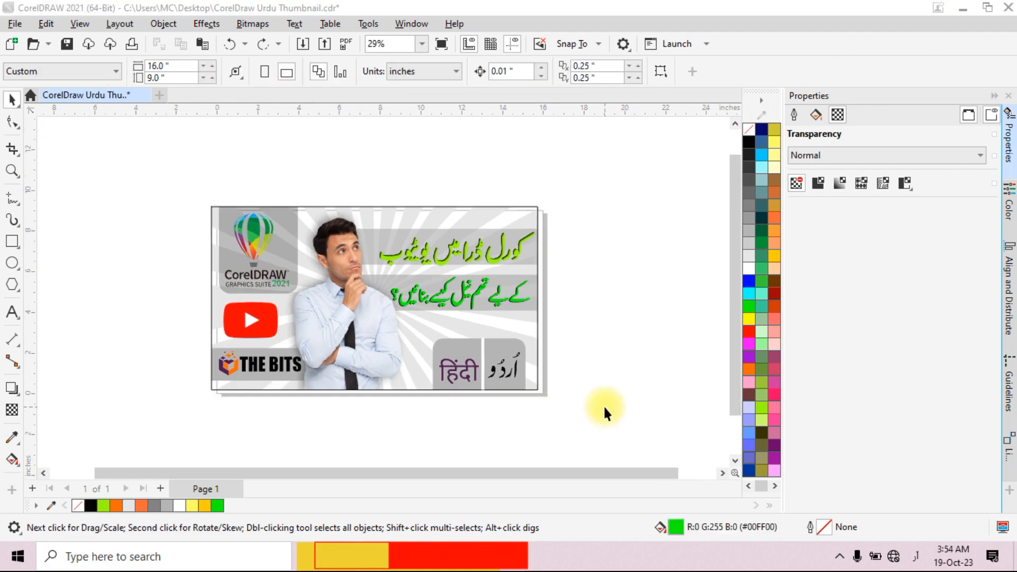
- Export the thumbnail to the Desktop as the JPG "CorelDraw Urdu Thumbnail" in 24-bit RGB color at 95% quality
{"action": "key", "text": "ctrl+e"}
{"action": "key", "text": "ctrl+e"}
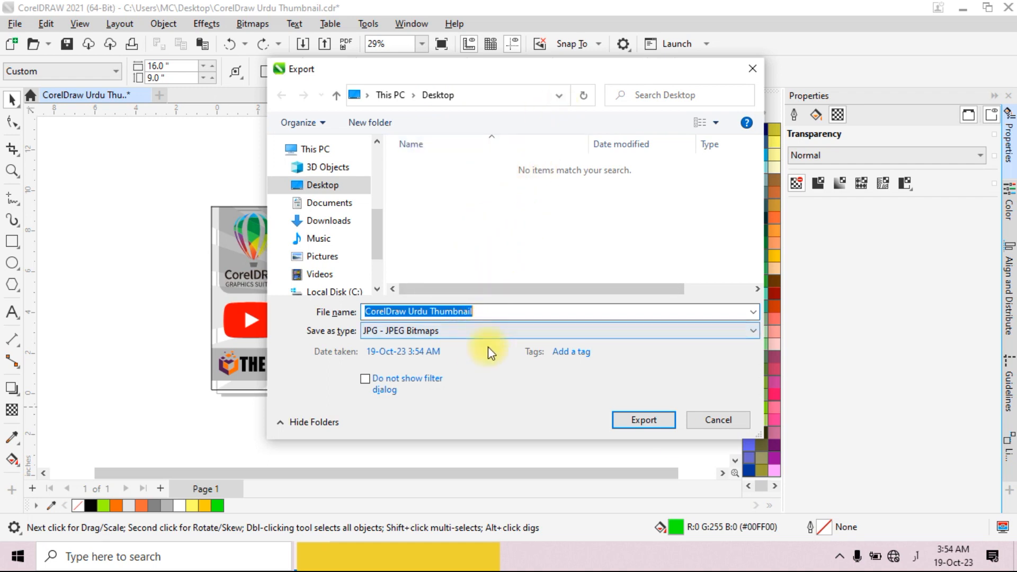
{"action": "left_click", "coordinate": [646, 418]}
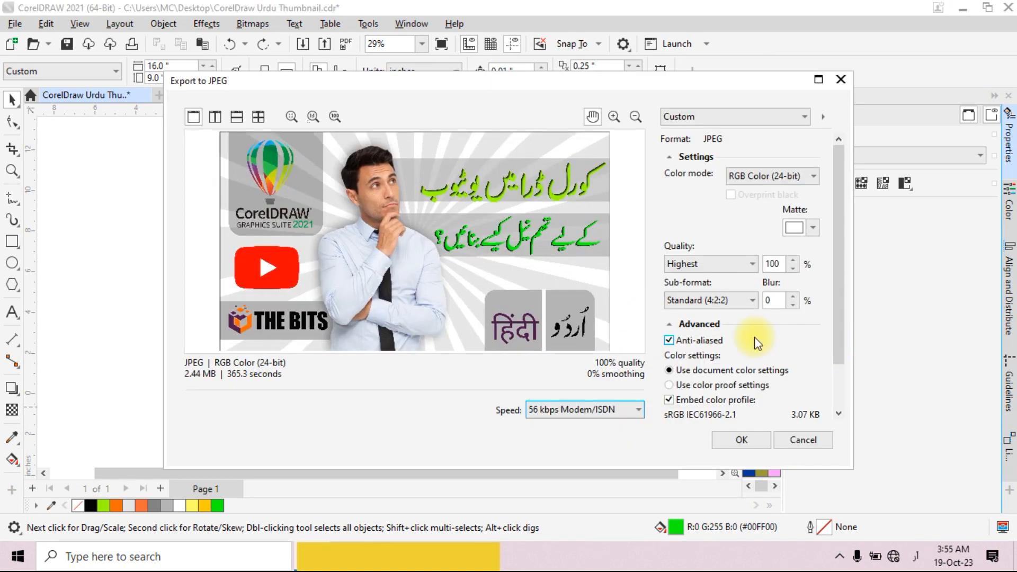
{"action": "left_click", "coordinate": [792, 270]}
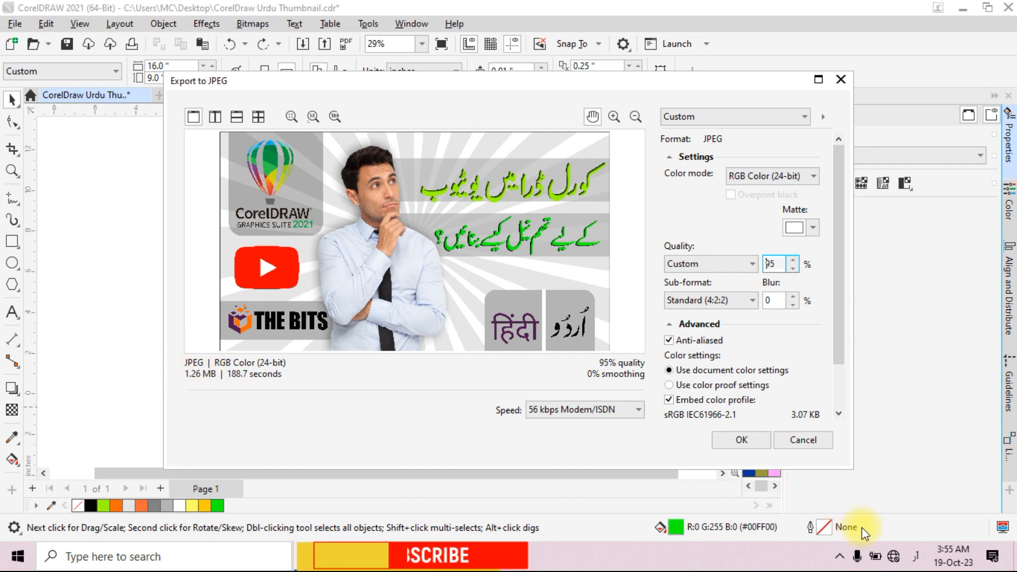
{"action": "left_click", "coordinate": [240, 391]}
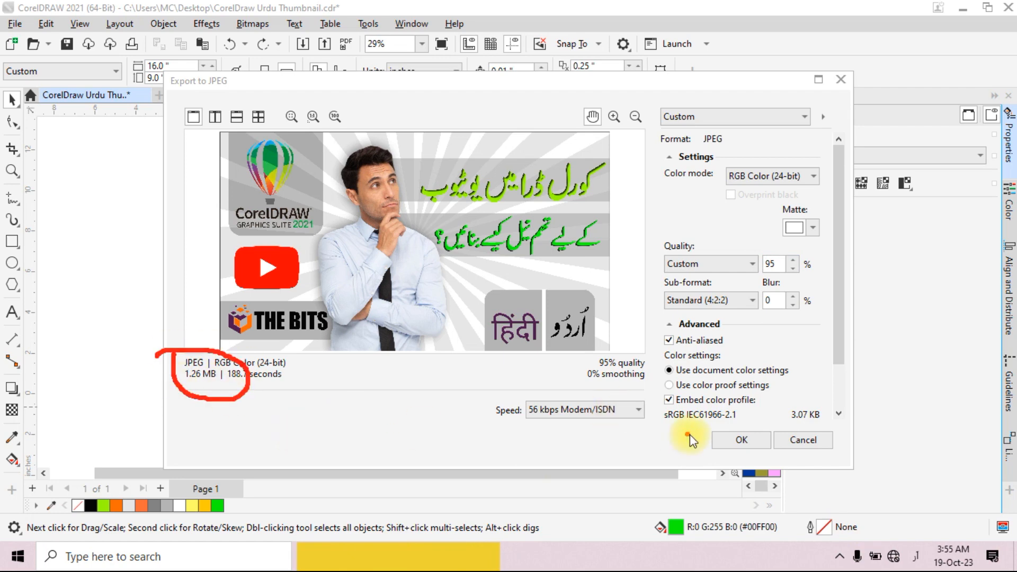
{"action": "left_click", "coordinate": [726, 448]}
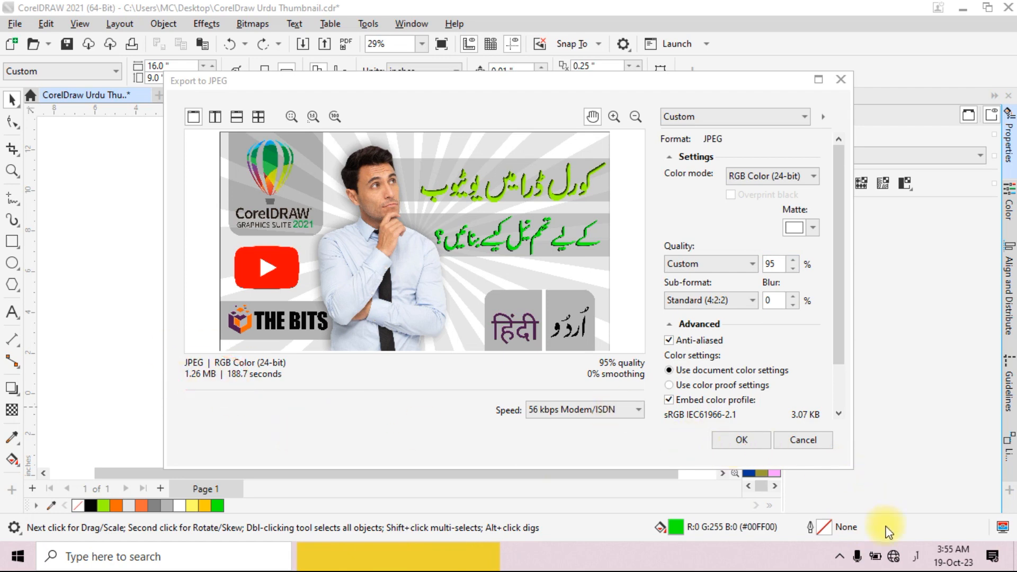
{"action": "left_click", "coordinate": [742, 441]}
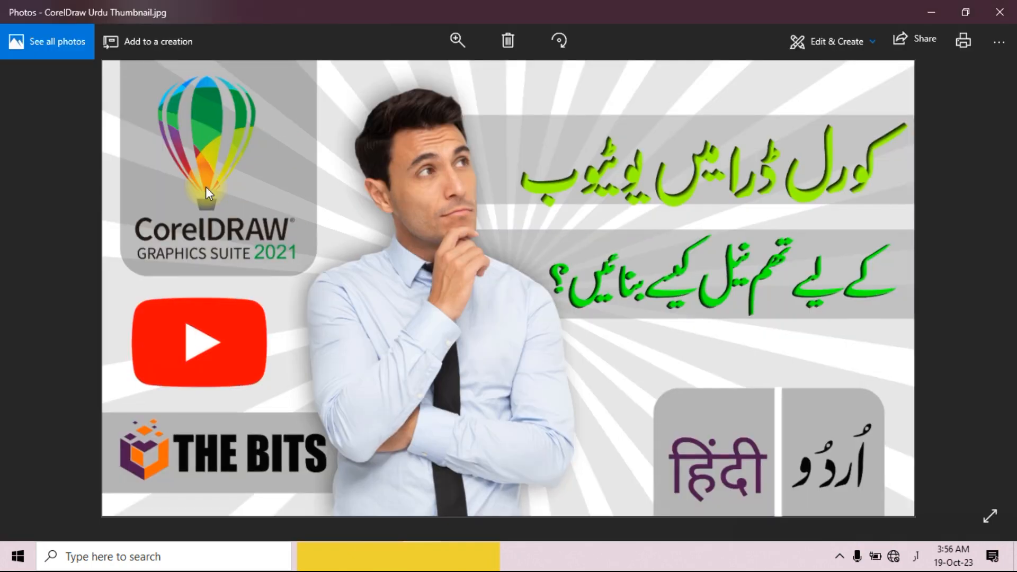